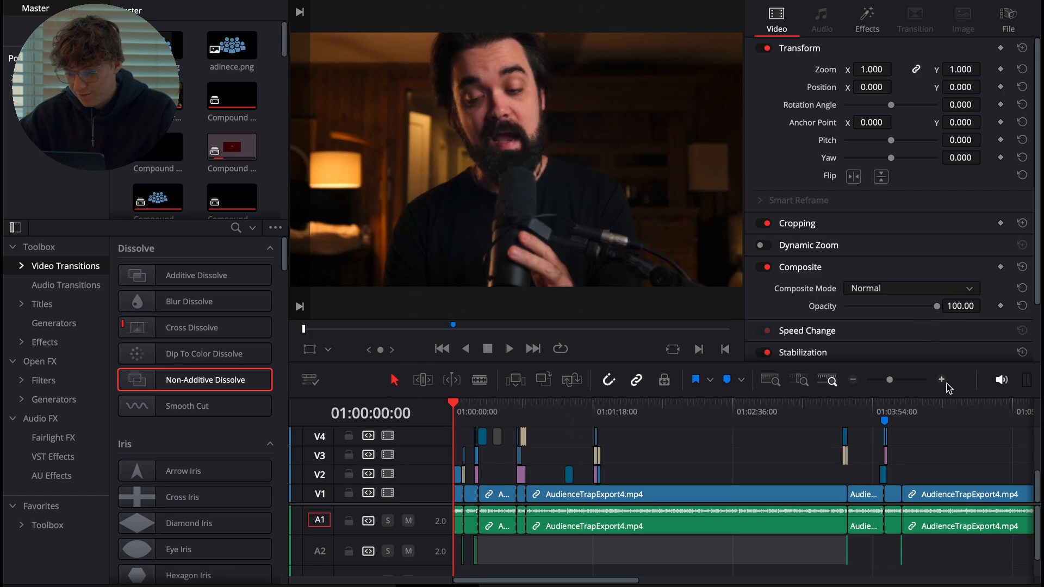
- Play and scrub through the existing CURRENT SUBS counter section around 01:00:12 to examine its clips and animation
click(942, 380)
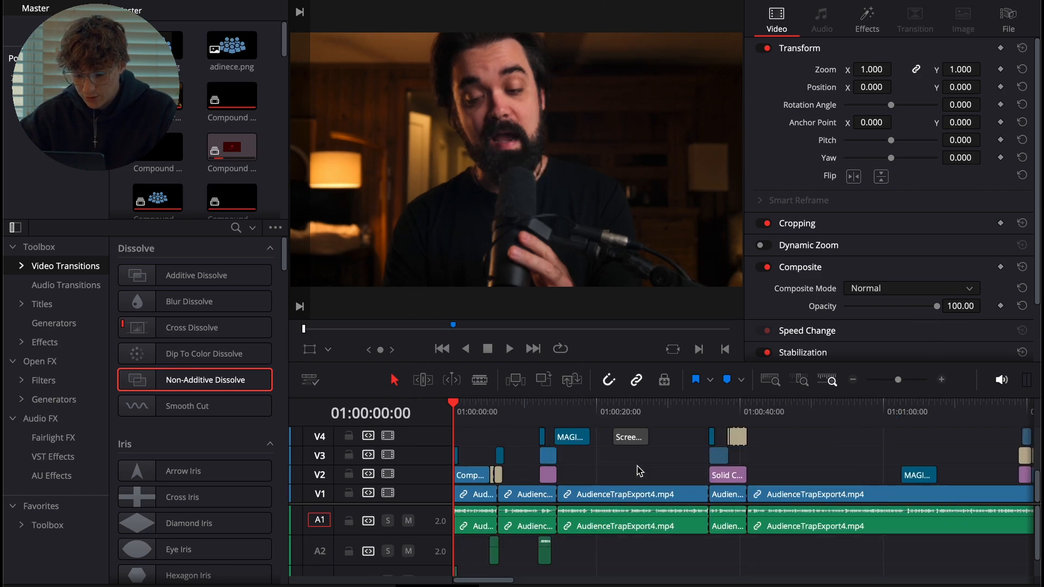
key(space)
click(629, 414)
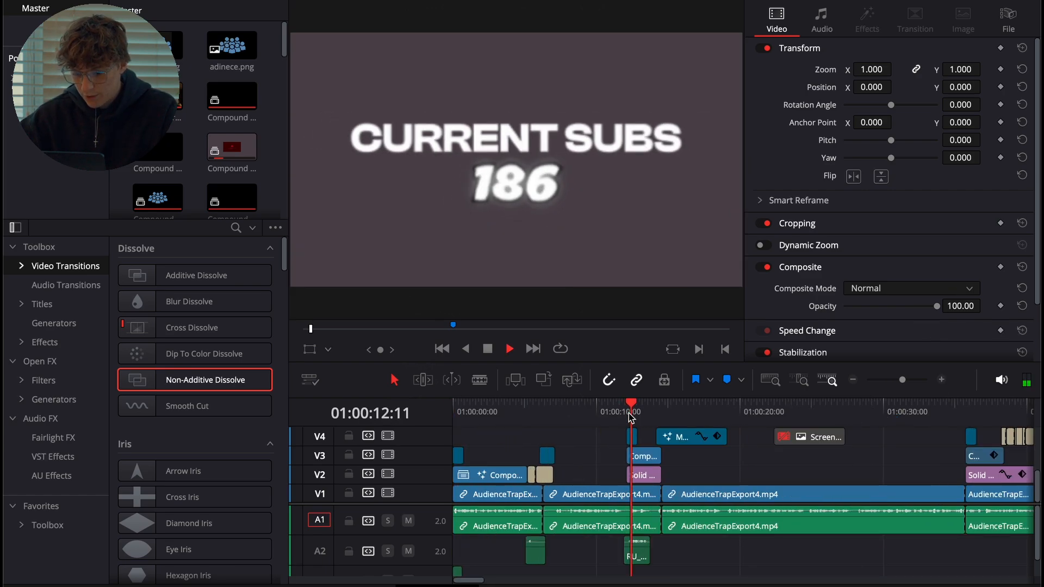
click(624, 415)
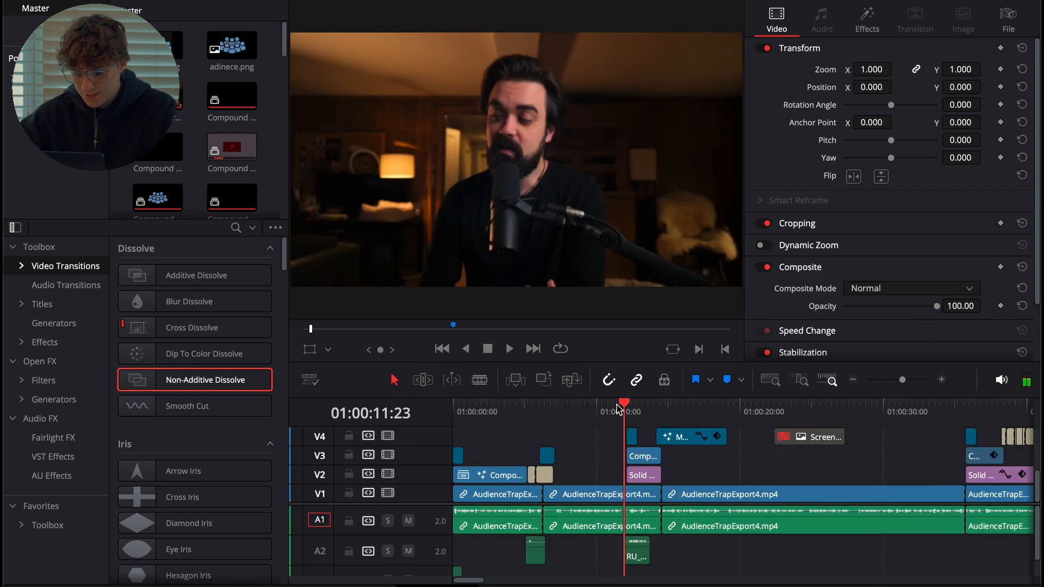
click(941, 380)
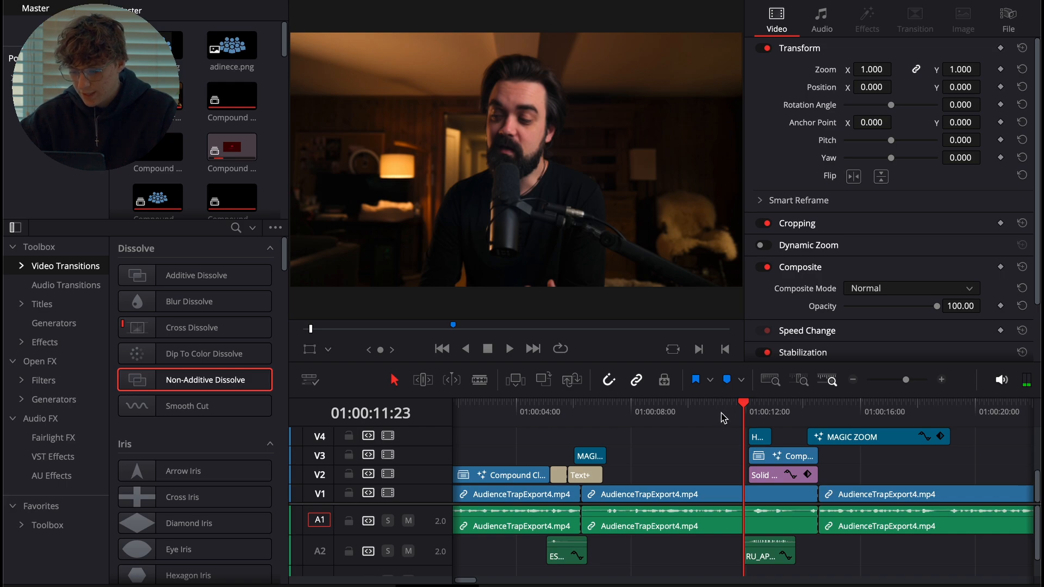
click(689, 414)
key(space)
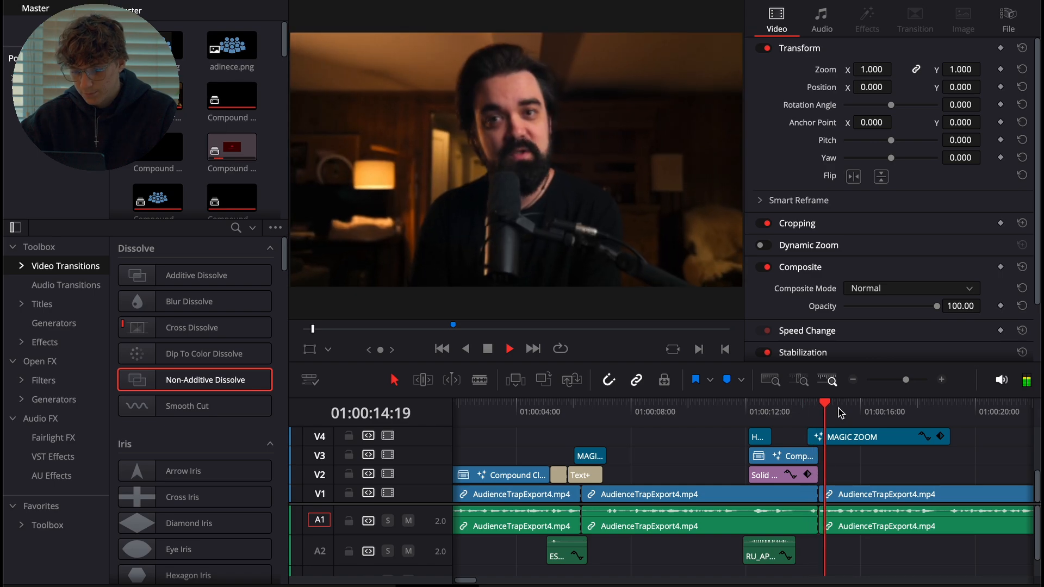
drag(838, 409, 743, 408)
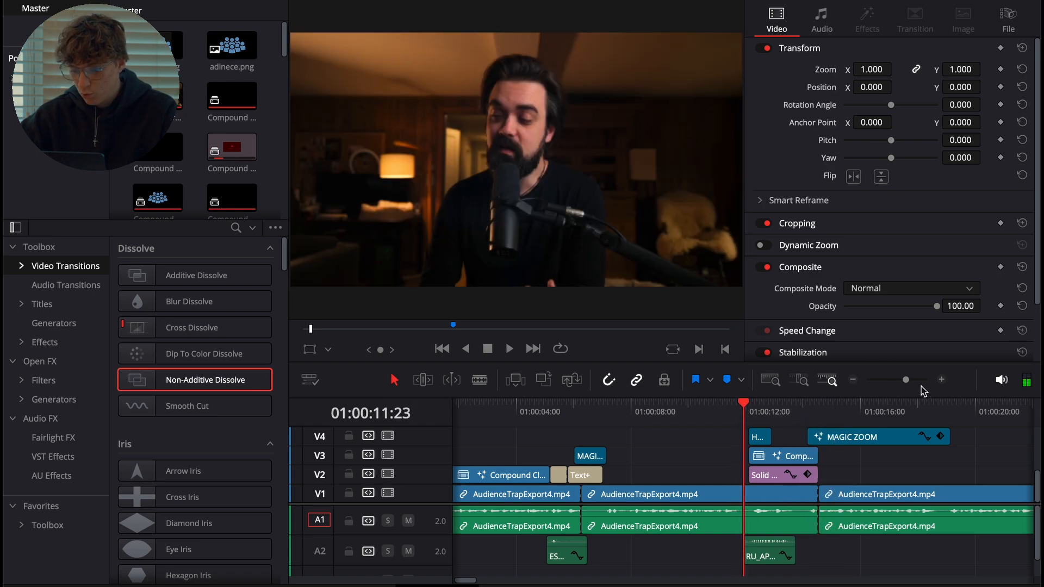
click(941, 380)
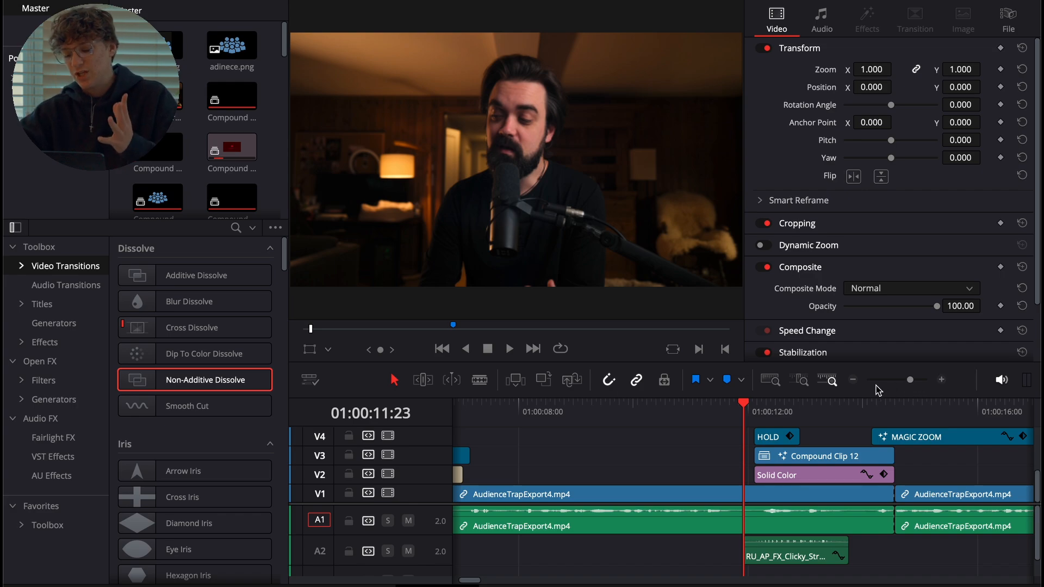
click(853, 380)
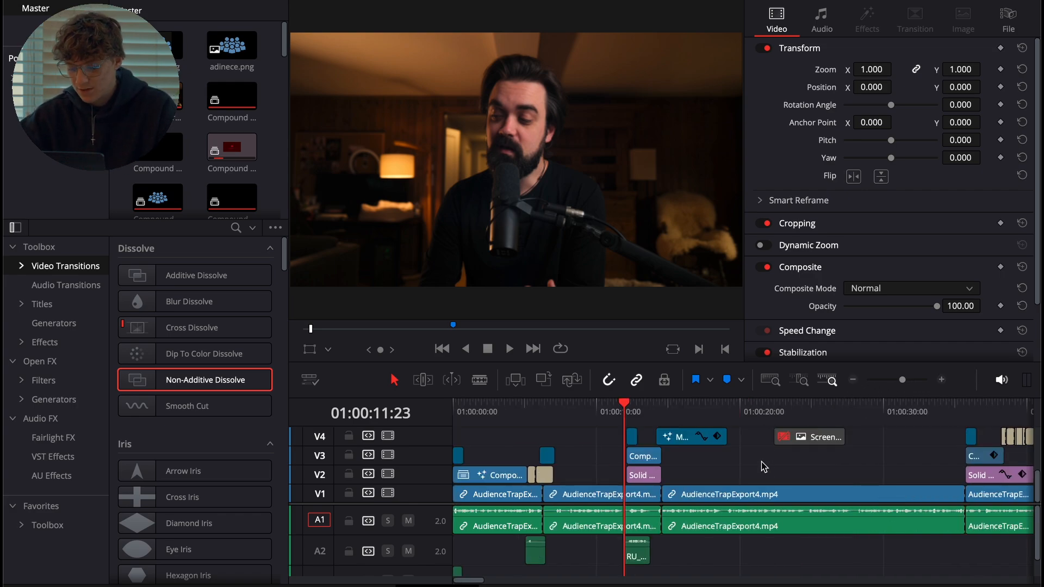
click(944, 380)
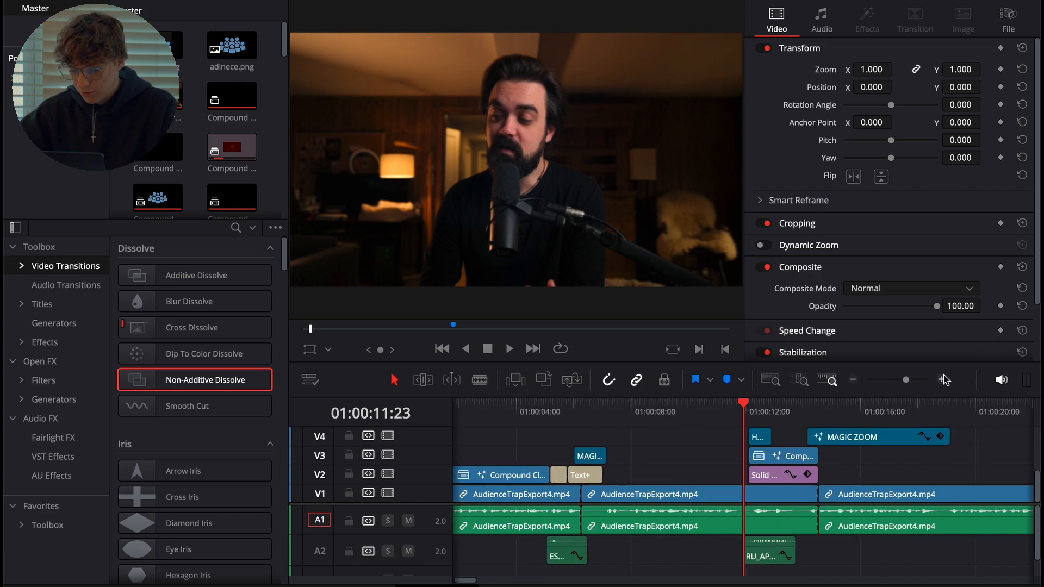
click(944, 380)
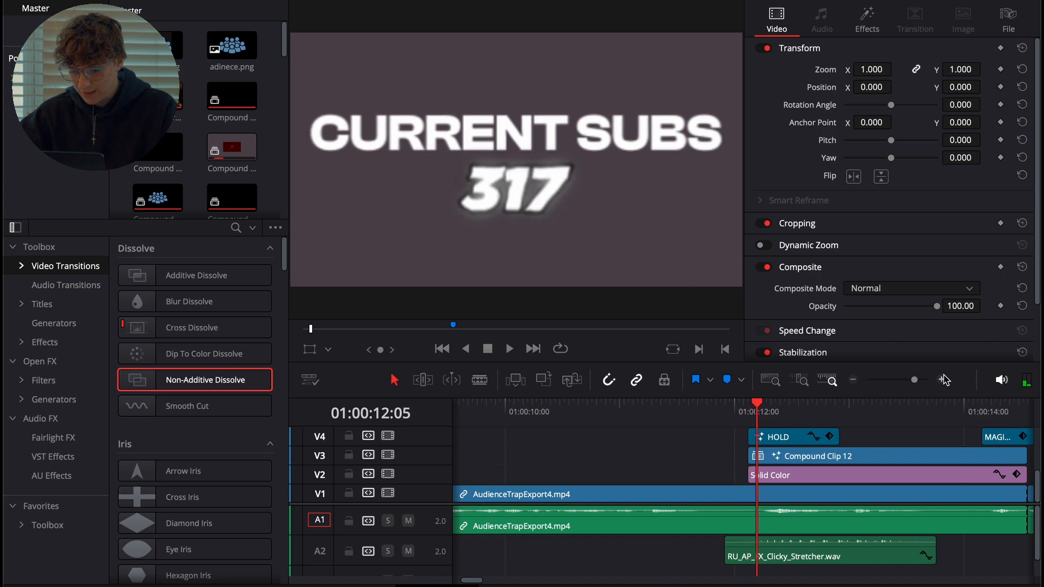
click(854, 380)
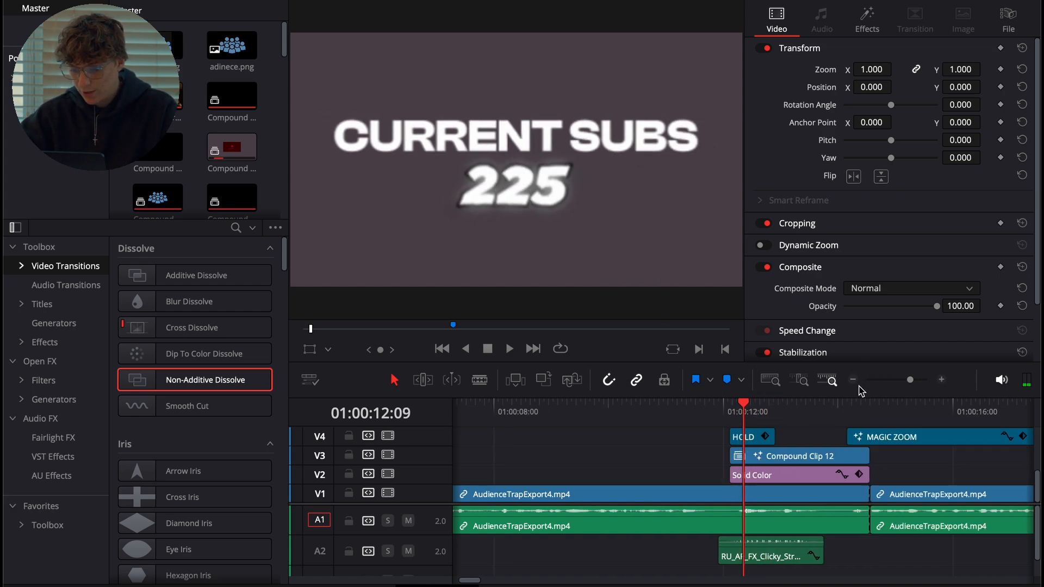
drag(707, 414, 572, 413)
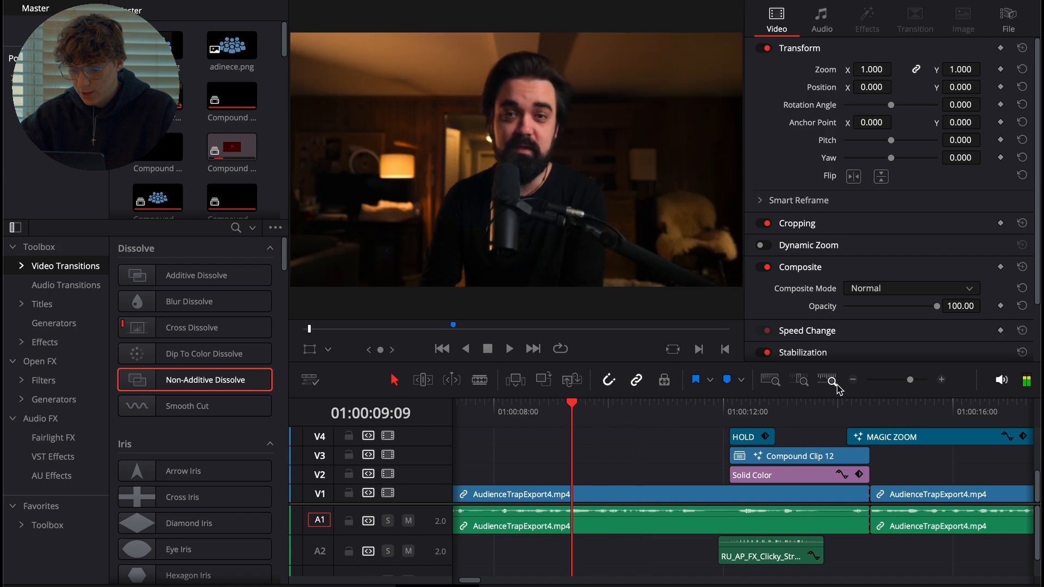
- Add a Solid Color generator on V4 near 01:00:07 and set its color to light pink
click(852, 382)
click(667, 413)
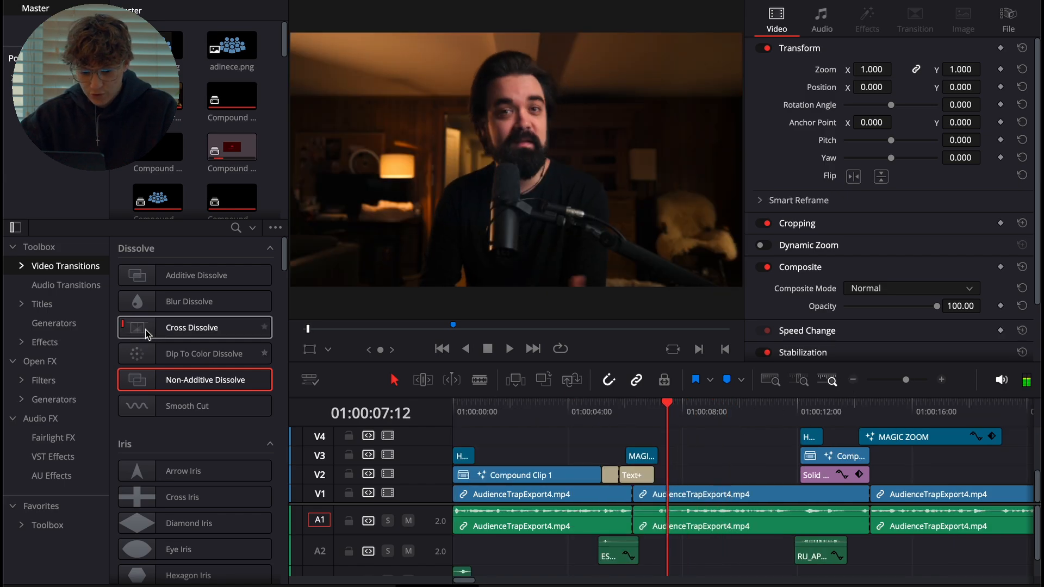
click(53, 323)
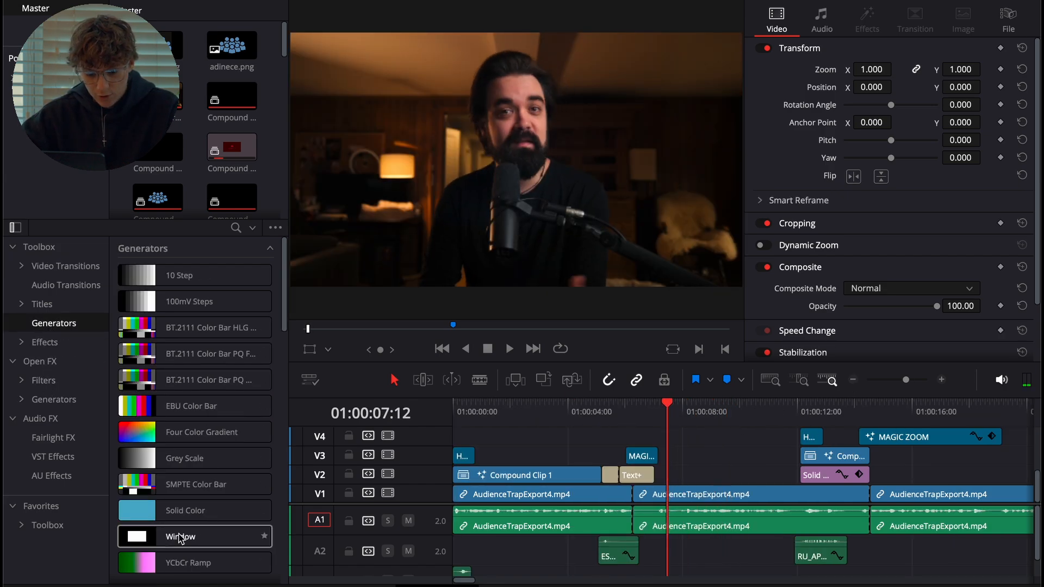
drag(185, 509, 689, 454)
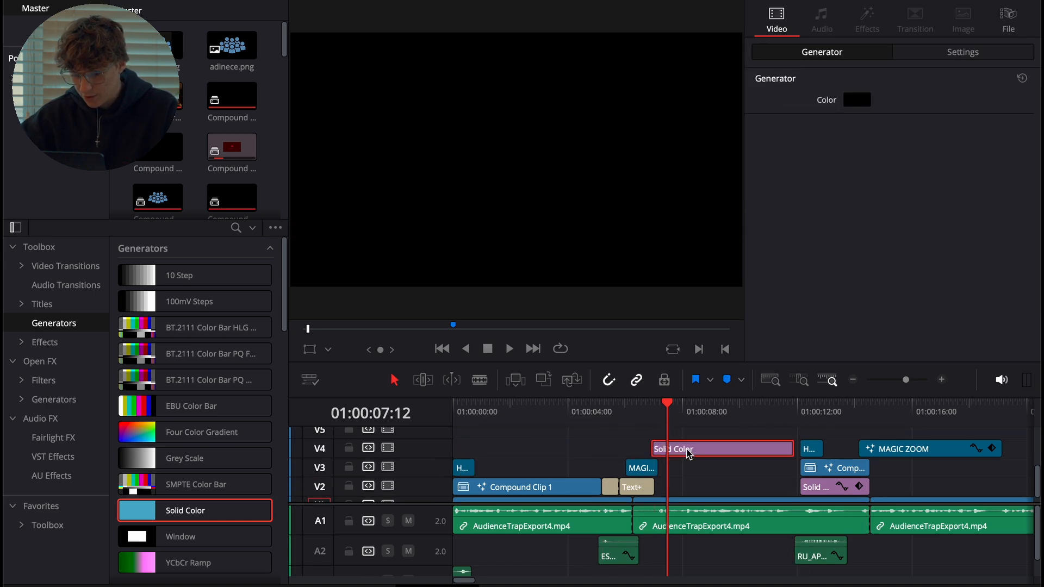
click(859, 104)
drag(75, 478, 5, 481)
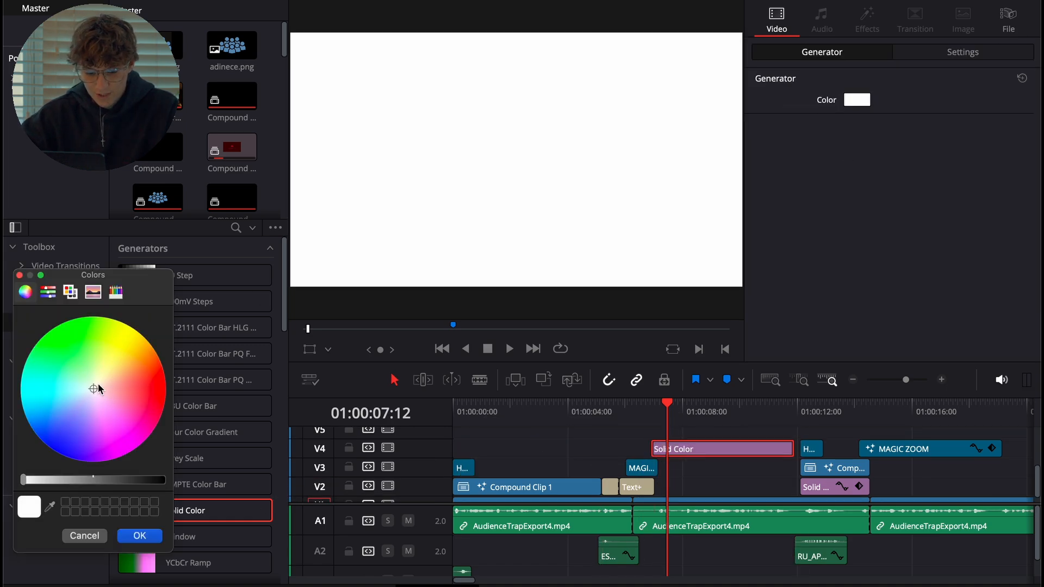
drag(98, 388, 115, 400)
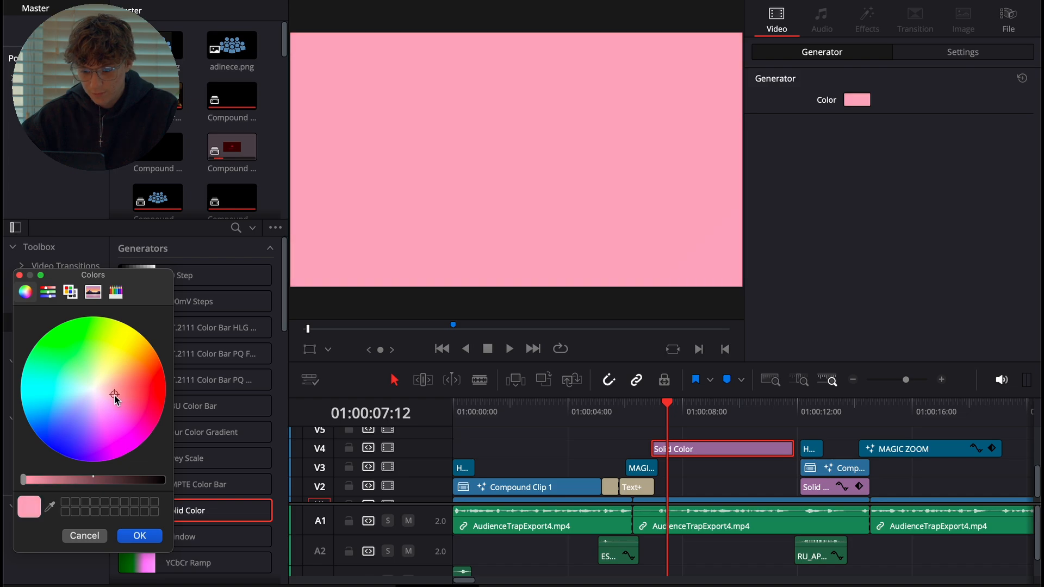
click(139, 535)
- Place a copy of the keyframed Solid Color clip on V5 above the counter clips and change its color to muted mauve
drag(789, 438, 868, 432)
click(822, 419)
click(856, 101)
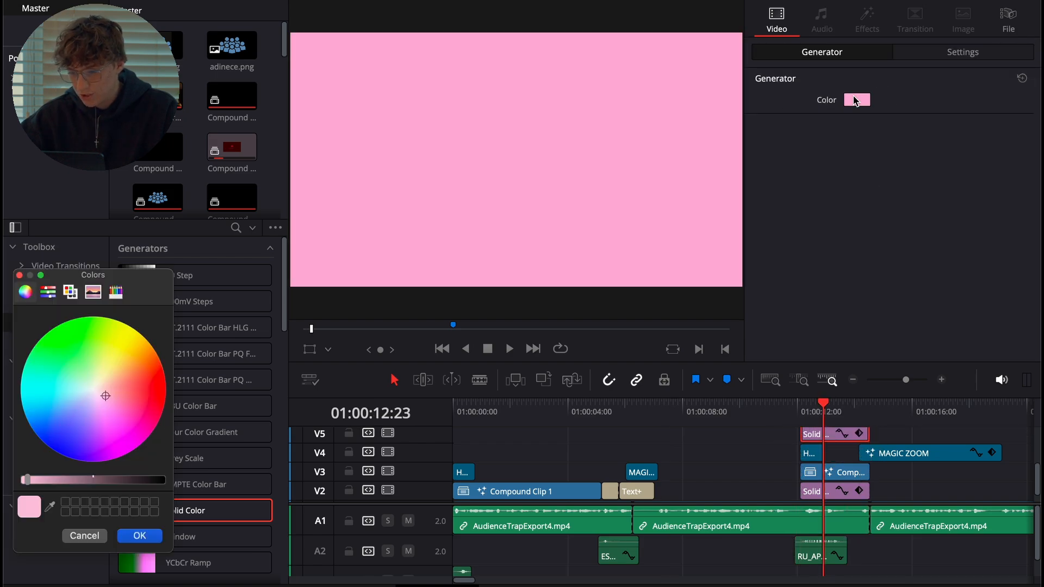
drag(112, 389, 96, 387)
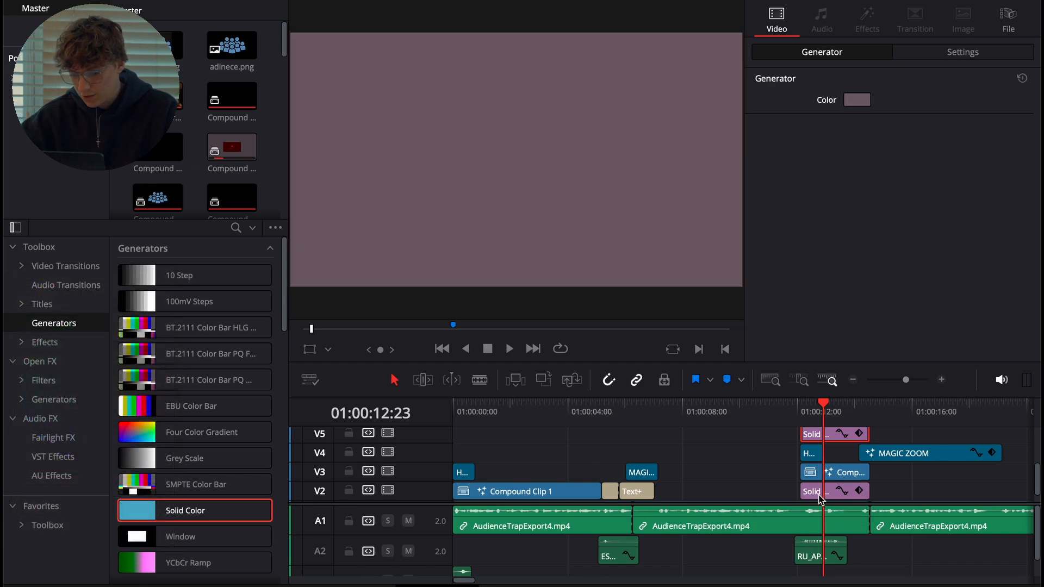
- Temporarily disable the V5 Solid Color at its start to view the counter design underneath, and re-enable it
click(819, 495)
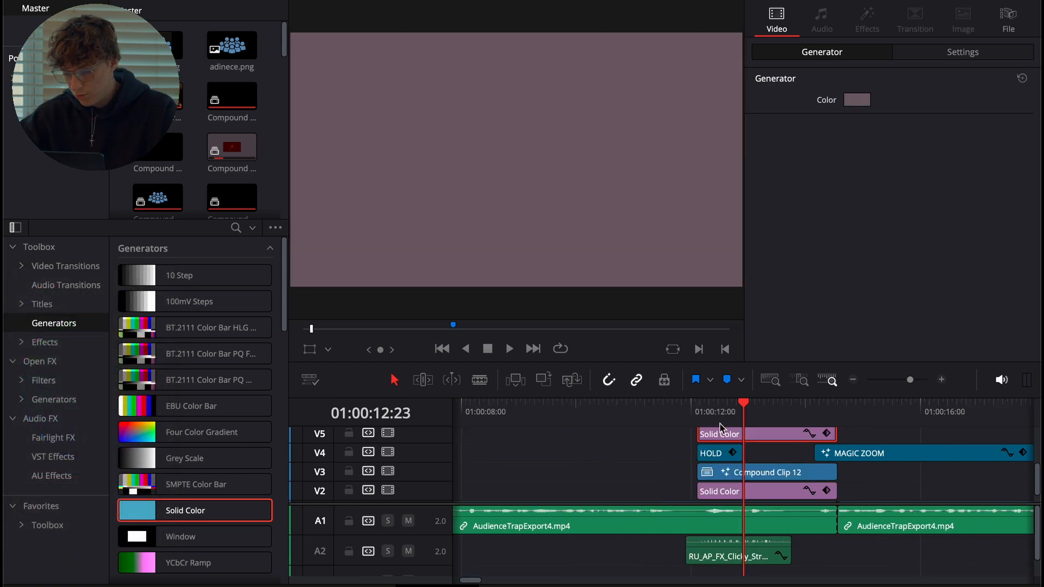
key(Up)
key(d)
click(724, 473)
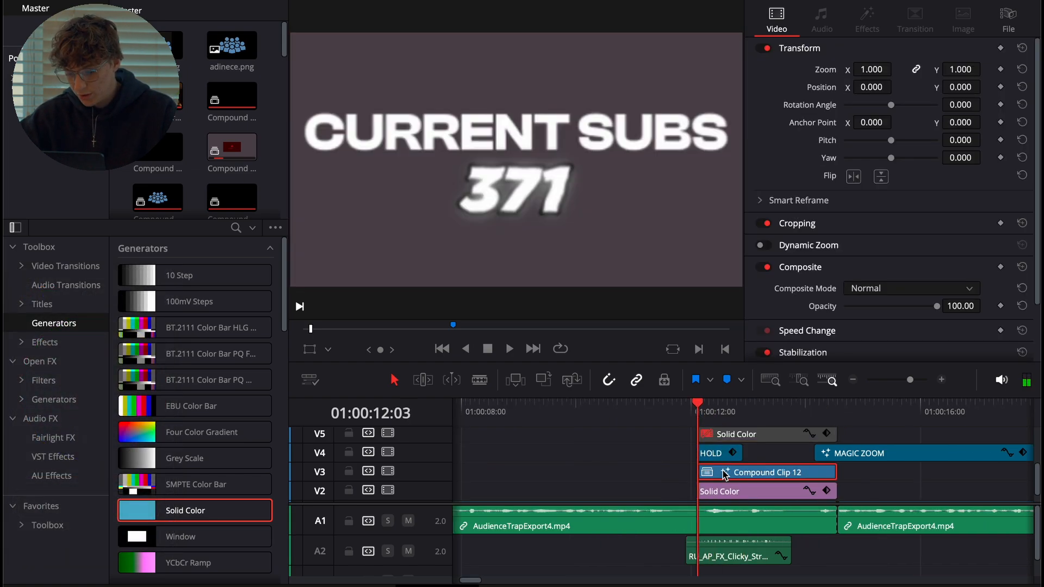
click(724, 439)
key(d)
- Add the HOLD effect from the EFFECTS bin above the V5 Solid Color at 01:00:12:03 and move it up to V7
scroll(725, 439, up, 4)
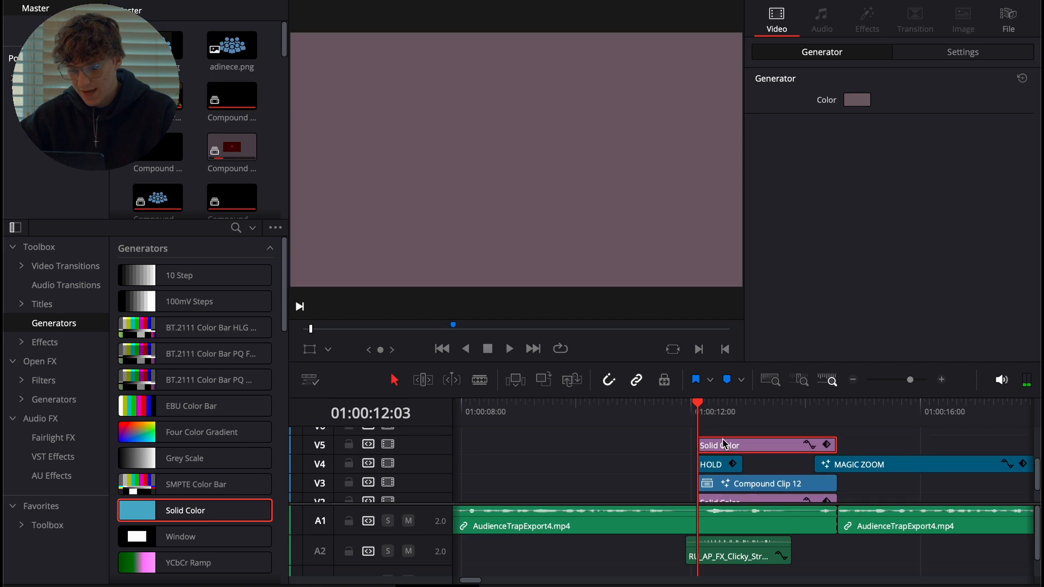
scroll(852, 452, down, 3)
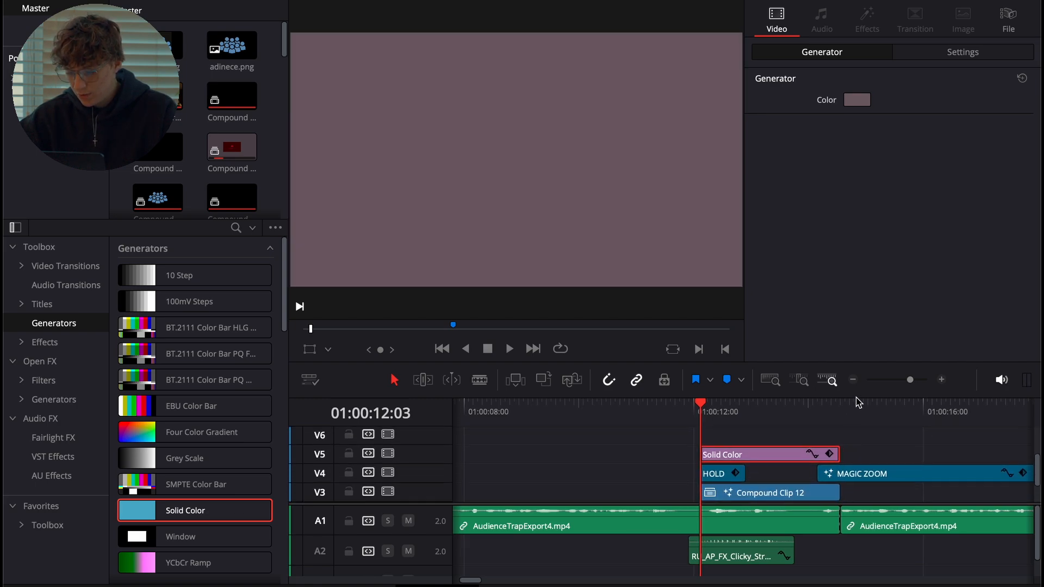
click(852, 379)
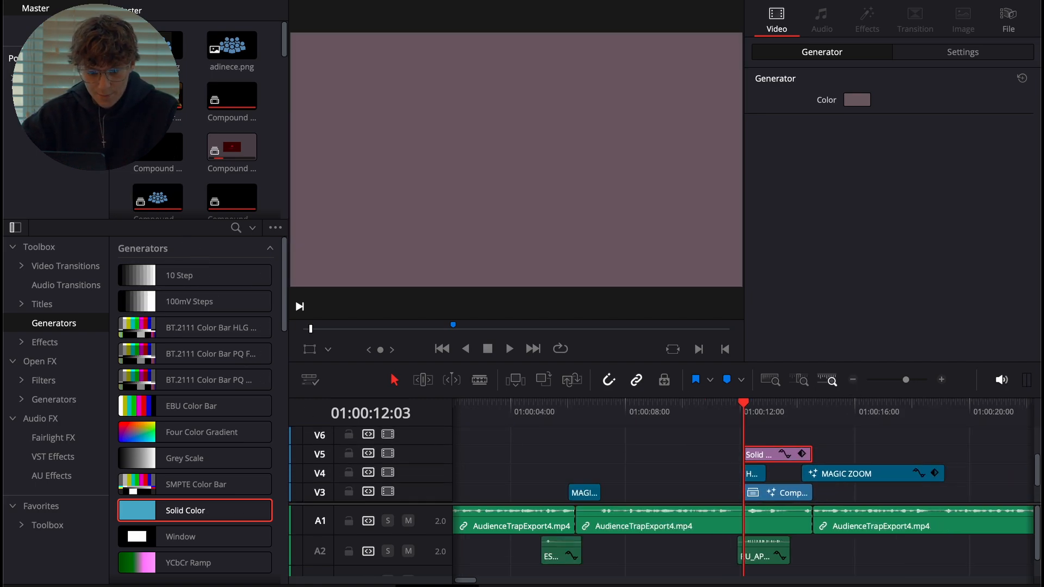
click(12, 78)
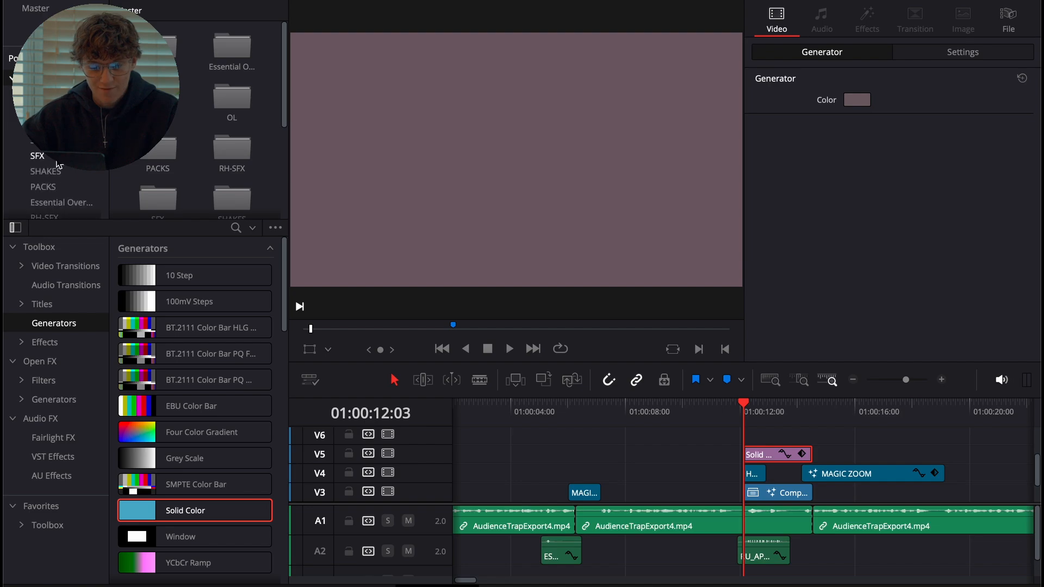
click(52, 166)
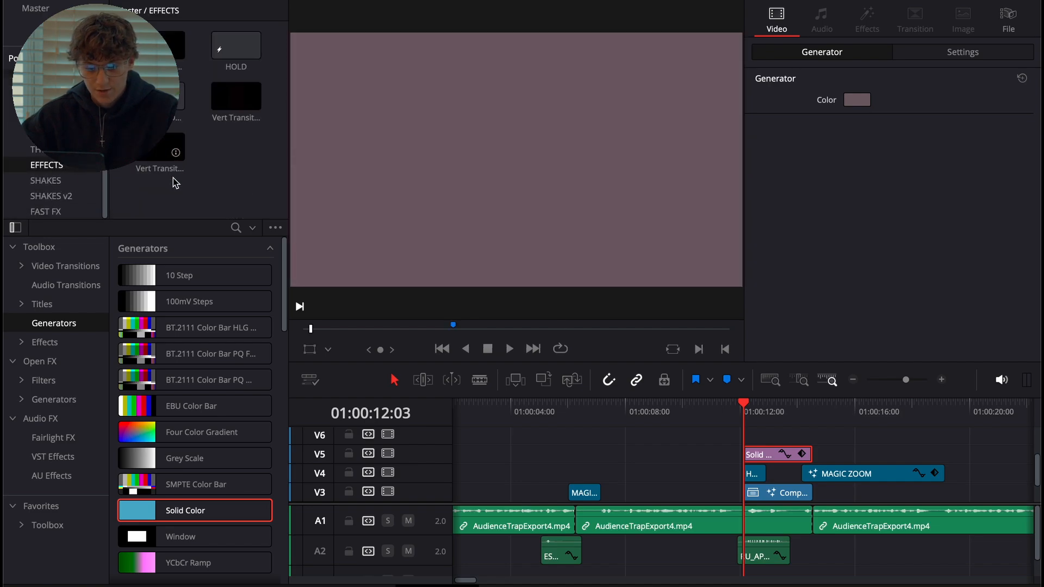
drag(231, 48, 754, 446)
key(space)
key(space)
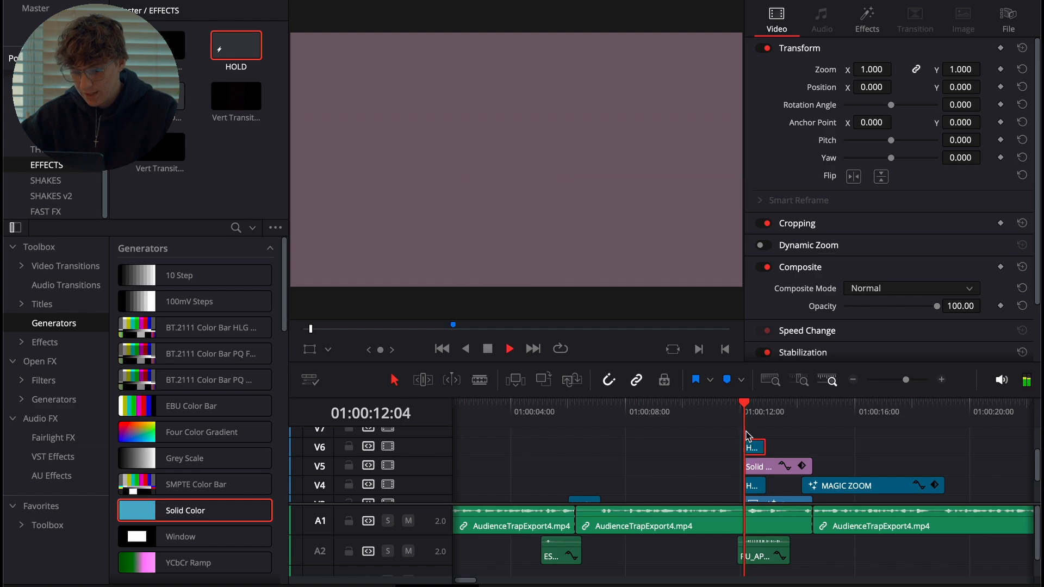
click(767, 471)
drag(761, 455, 762, 439)
- Add a Text+ title on V6 between the Solid Color and HOLD clips, starting at 01:00:12:03
click(49, 302)
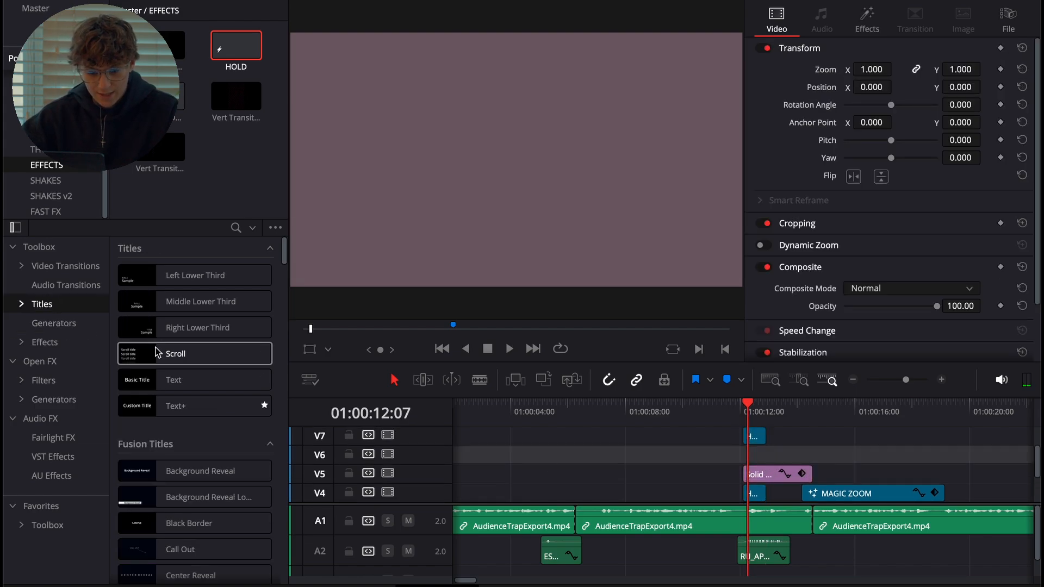
drag(165, 405, 780, 482)
click(754, 481)
click(743, 415)
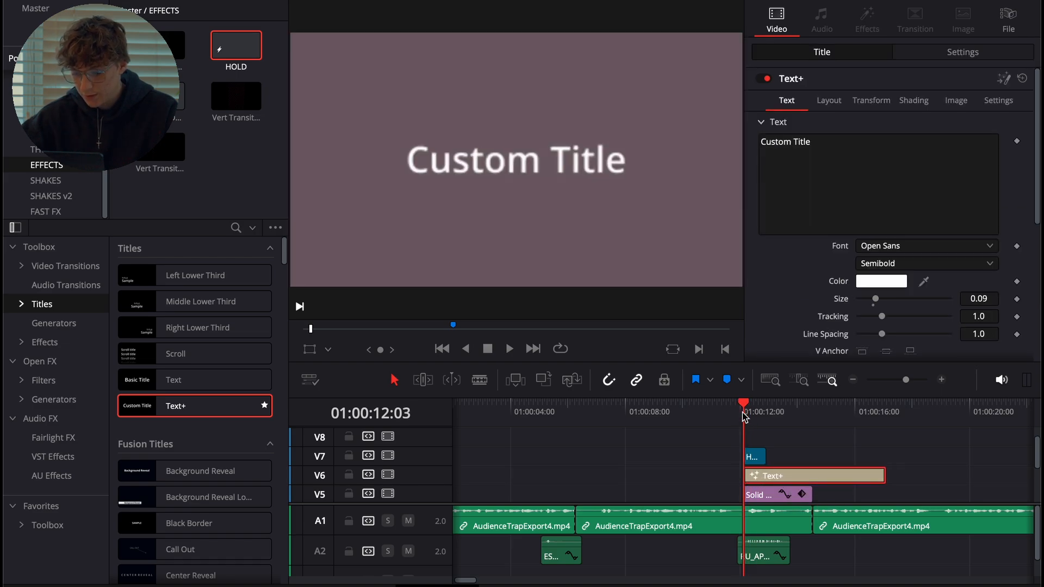
- Replace the Text+ title's wording with CURRENT SUBS while previewing it at 01:00:12:13
mouse_move(743, 416)
mouse_down()
mouse_move(765, 416)
mouse_move(756, 416)
mouse_up()
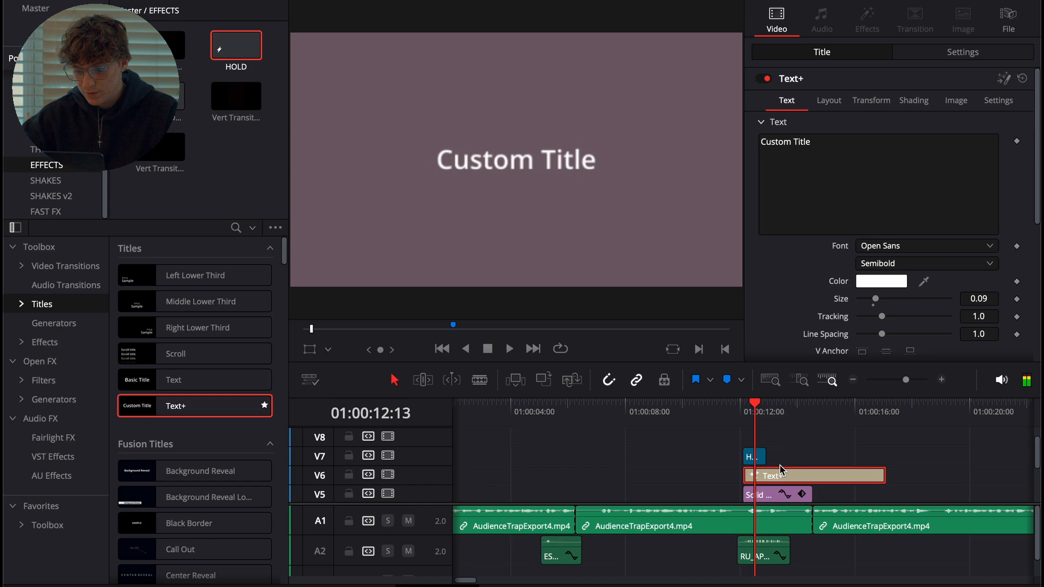
click(852, 173)
key(ctrl+a)
text(CURR)
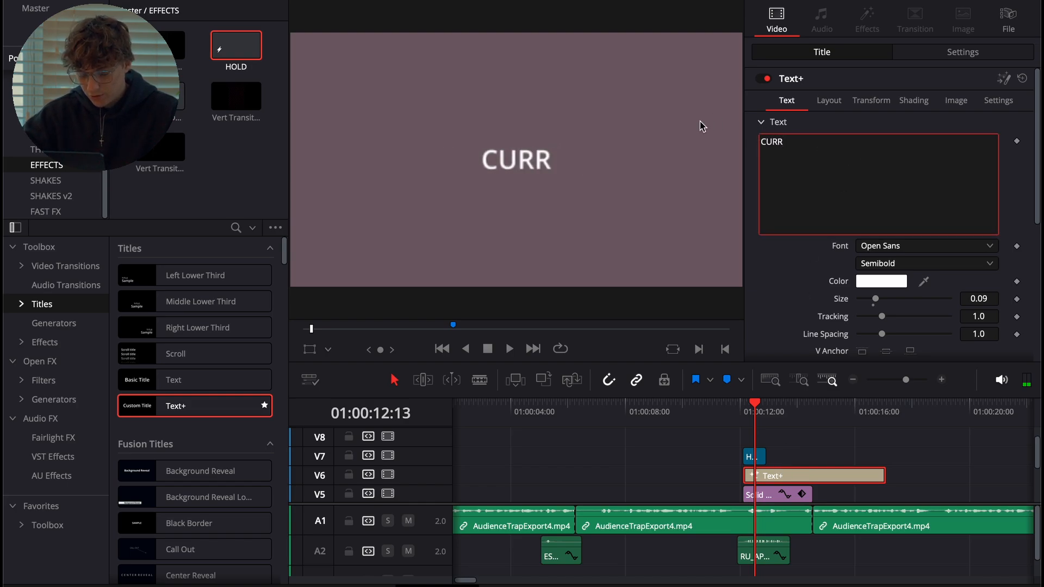
text(NECT SUBS)
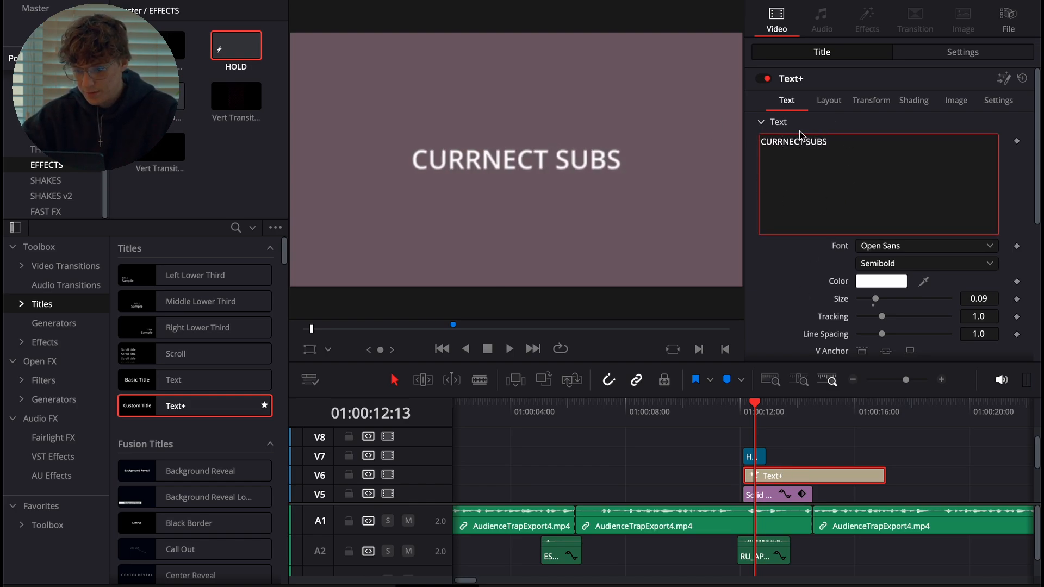
double_click(771, 142)
text(CURRENT)
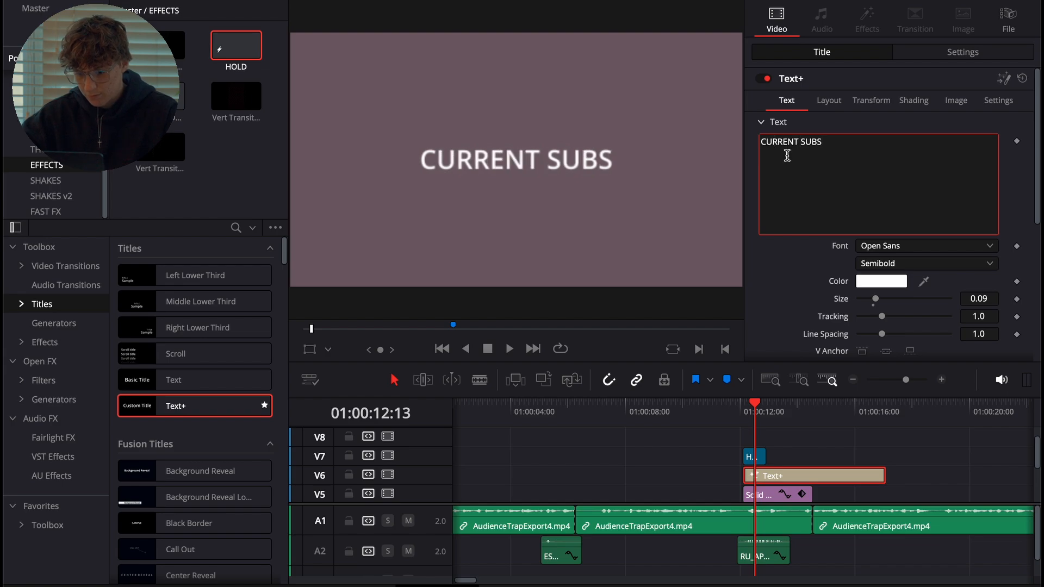
- Set the CURRENT SUBS title's font to Clash Display Variable in Bold and briefly play it back
click(874, 248)
text(cl)
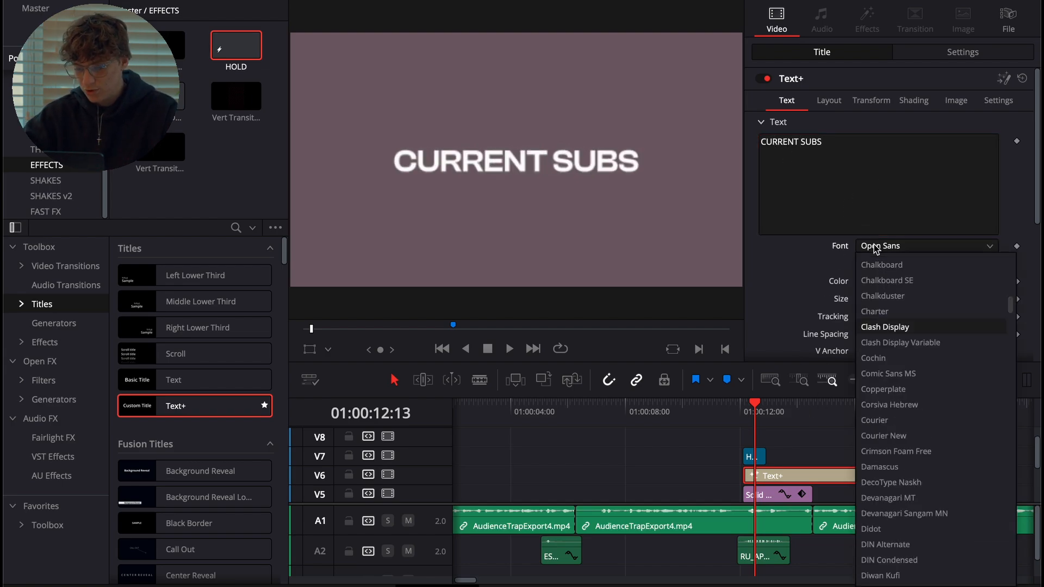
key(Down)
key(Return)
click(878, 263)
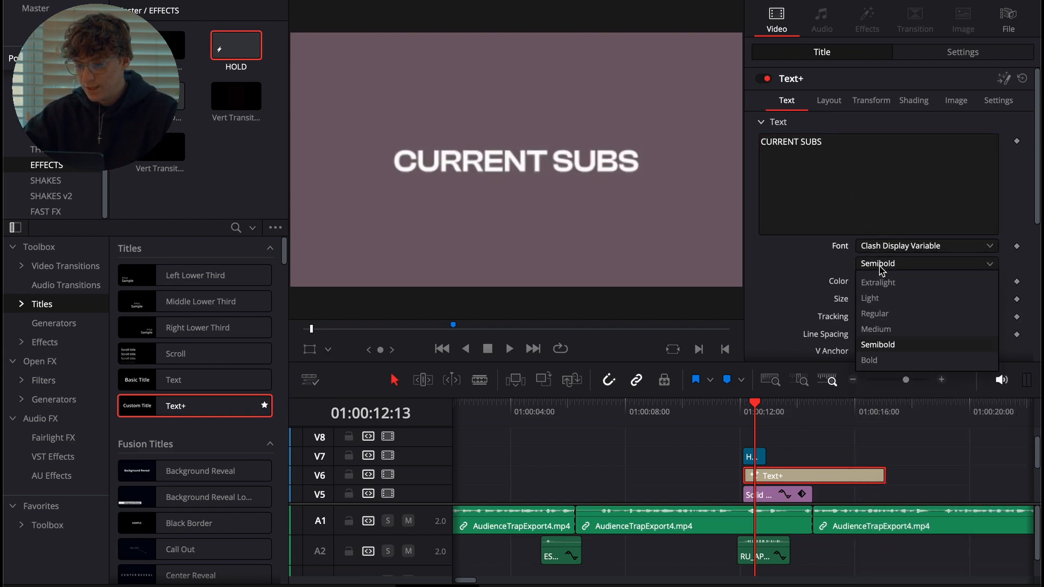
click(884, 361)
key(space)
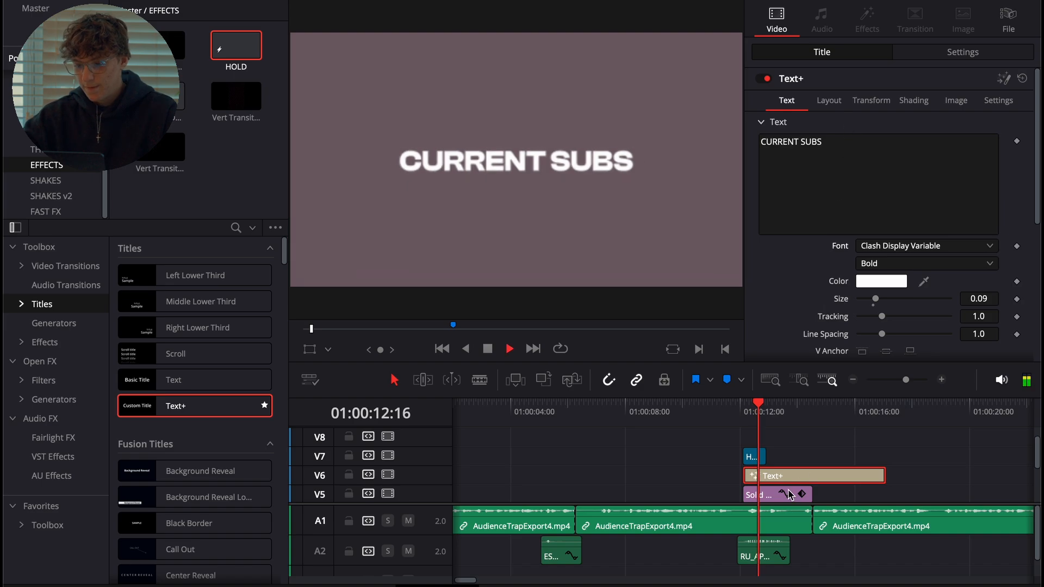
key(space)
- Set the CURRENT SUBS title's size to 0.122 and raise it above the frame's centre, checking playback from its start
drag(875, 300, 881, 298)
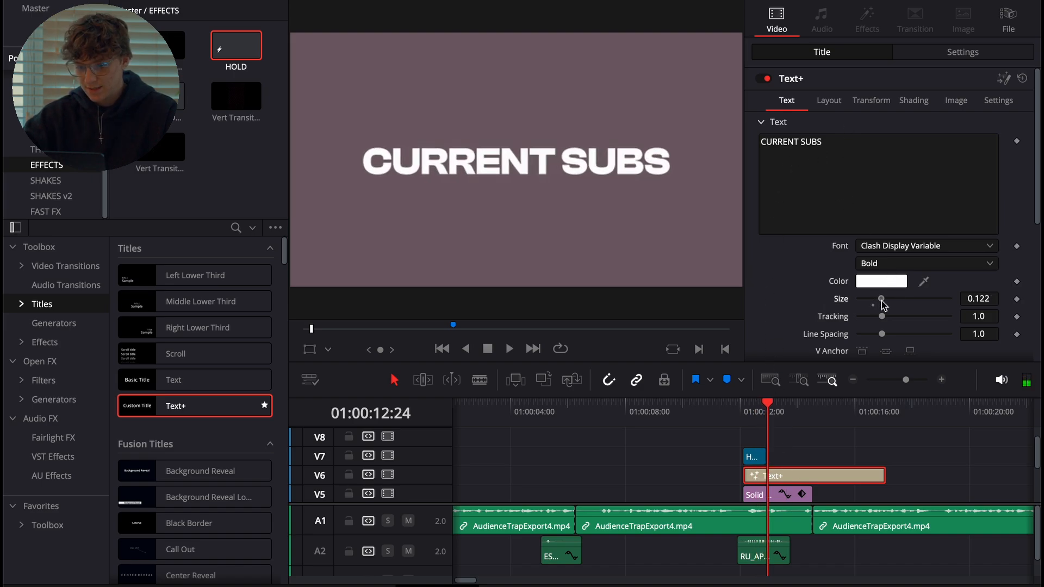
click(829, 100)
drag(978, 157, 1000, 158)
click(738, 403)
key(space)
- Move the HOLD clip up to V8 and duplicate the CURRENT SUBS title from V6 onto V7
mouse_move(754, 456)
mouse_down()
mouse_move(754, 434)
mouse_move(754, 453)
mouse_up()
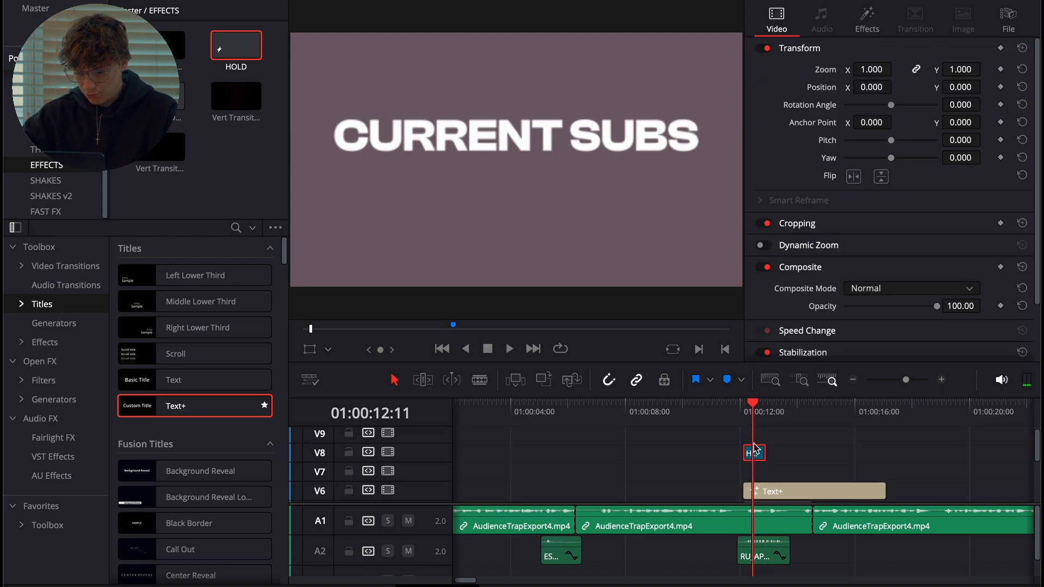
alt+drag(765, 493, 765, 476)
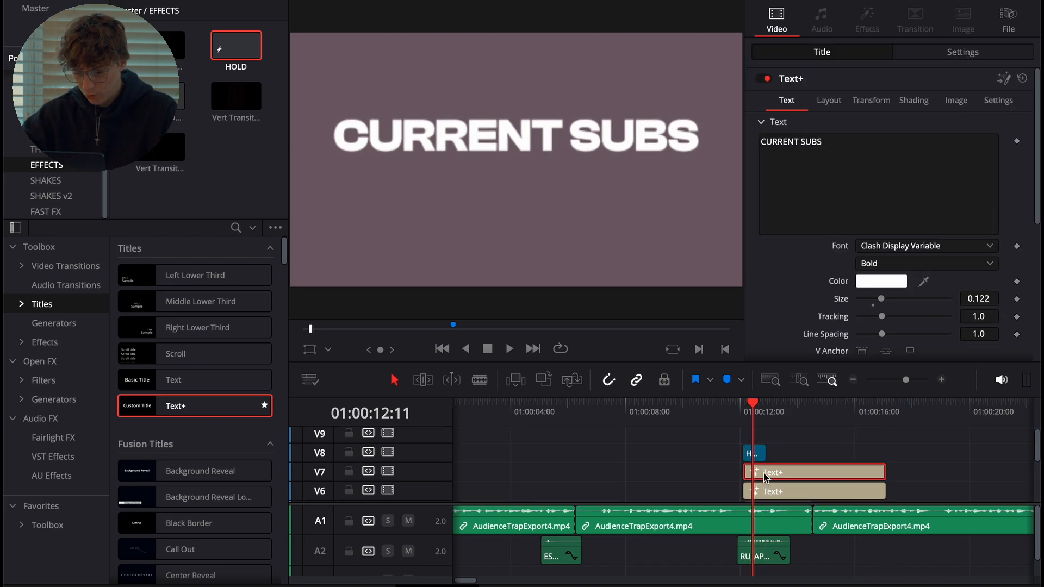
- Clear all wording from the duplicated Text+ title on V7
click(873, 139)
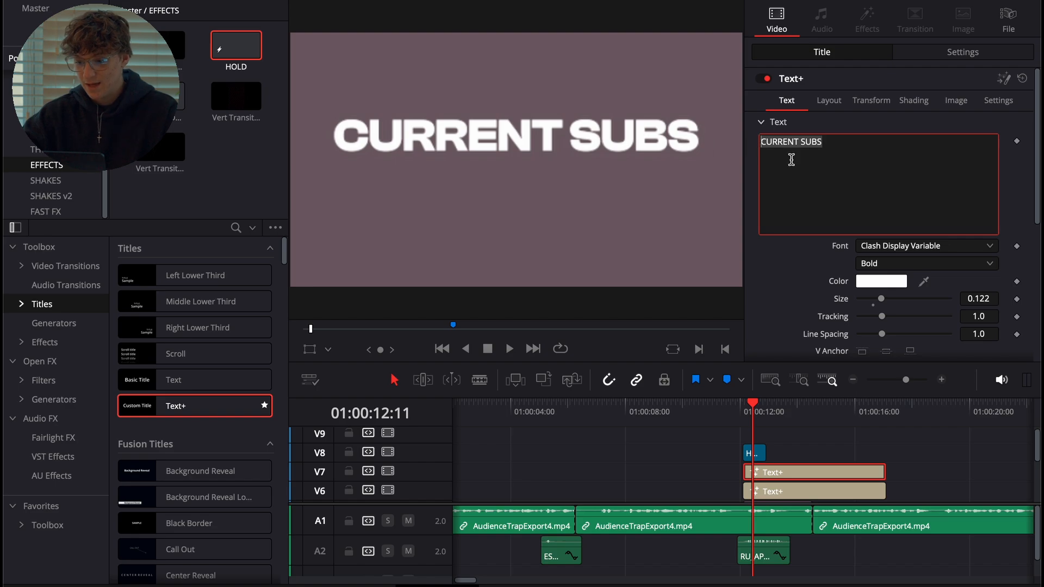
key(BackSpace)
click(793, 460)
- Disable the HOLD clip on V8
click(765, 477)
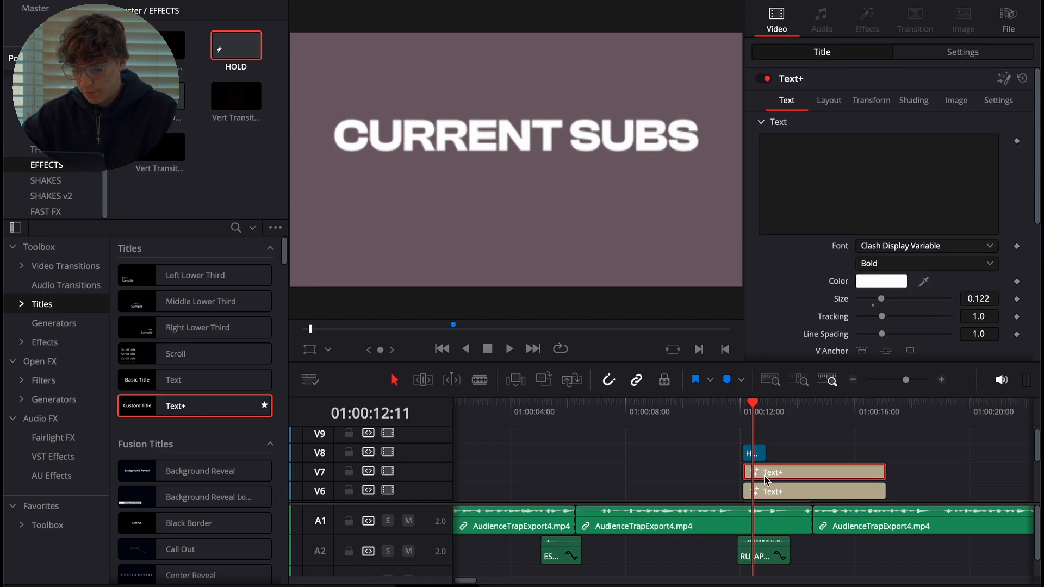
click(759, 456)
key(d)
- Open the empty V7 title on the Fusion page and add an expression to the Template node's text
click(759, 477)
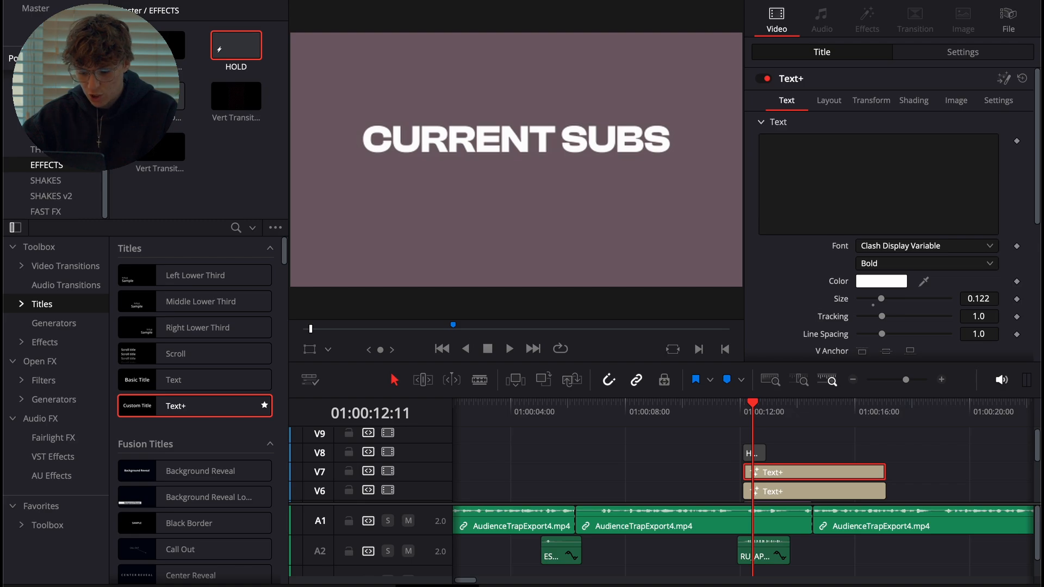
key(shift+5)
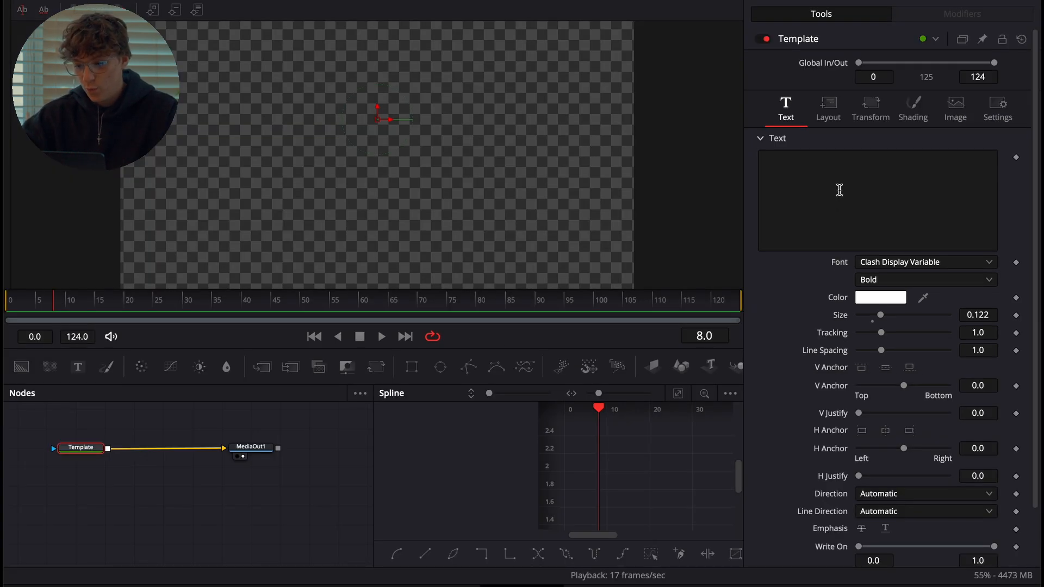
right_click(839, 190)
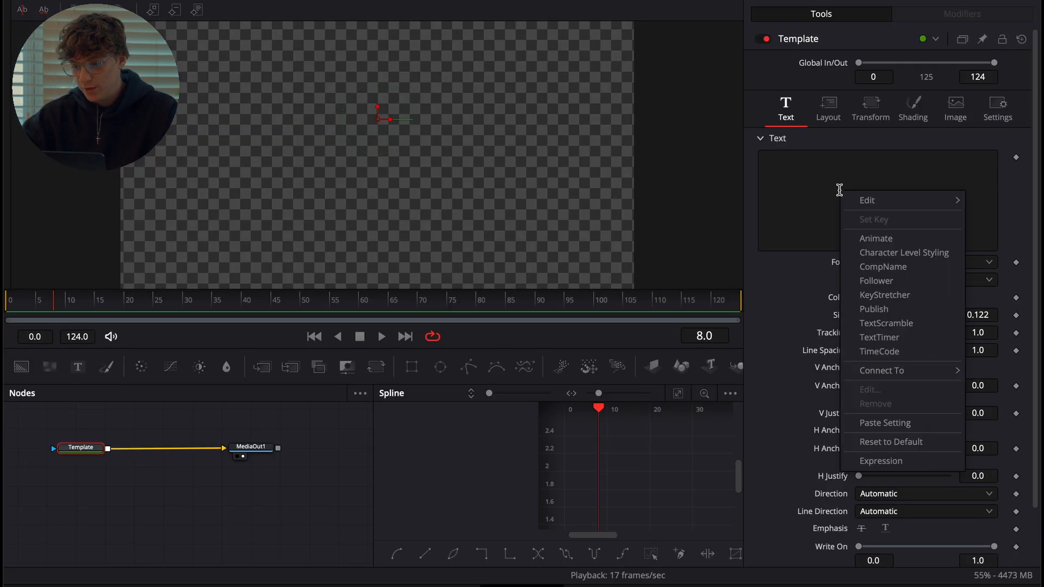
click(914, 462)
- Create a new custom control named Counter on the Template node
right_click(82, 454)
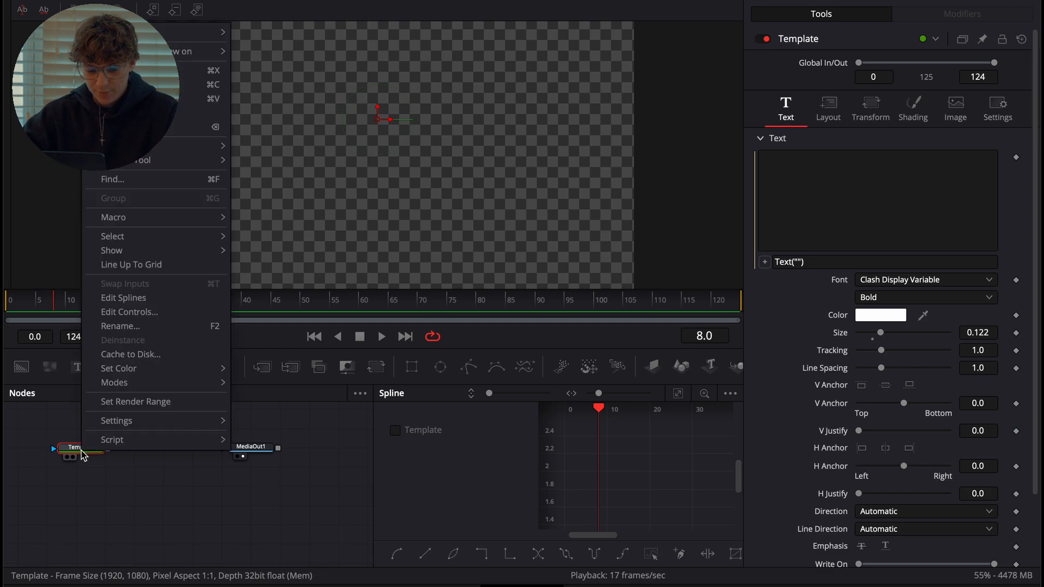
click(169, 314)
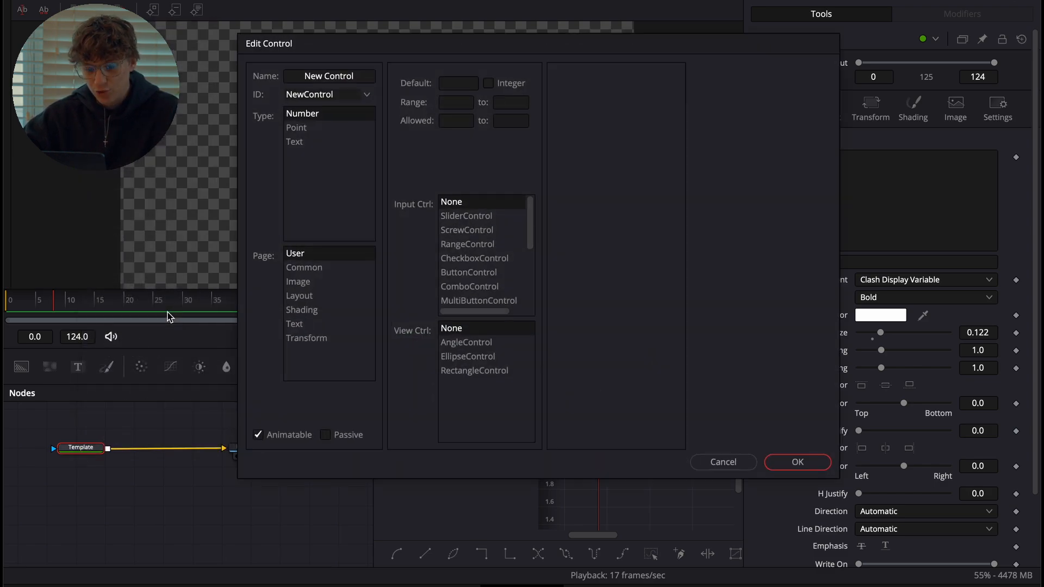
click(328, 77)
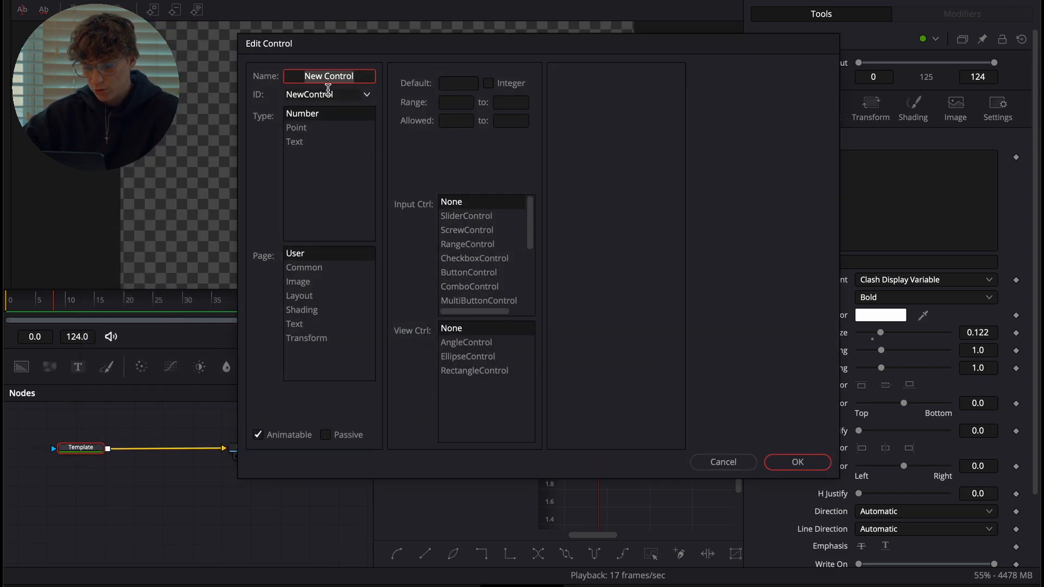
key(ctrl+a)
text(Counter)
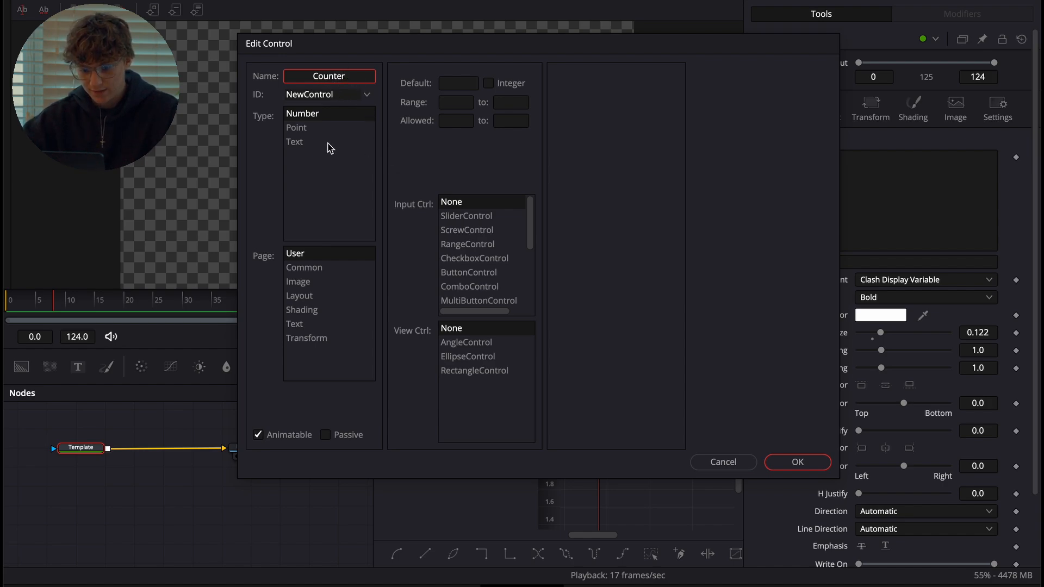
key(Return)
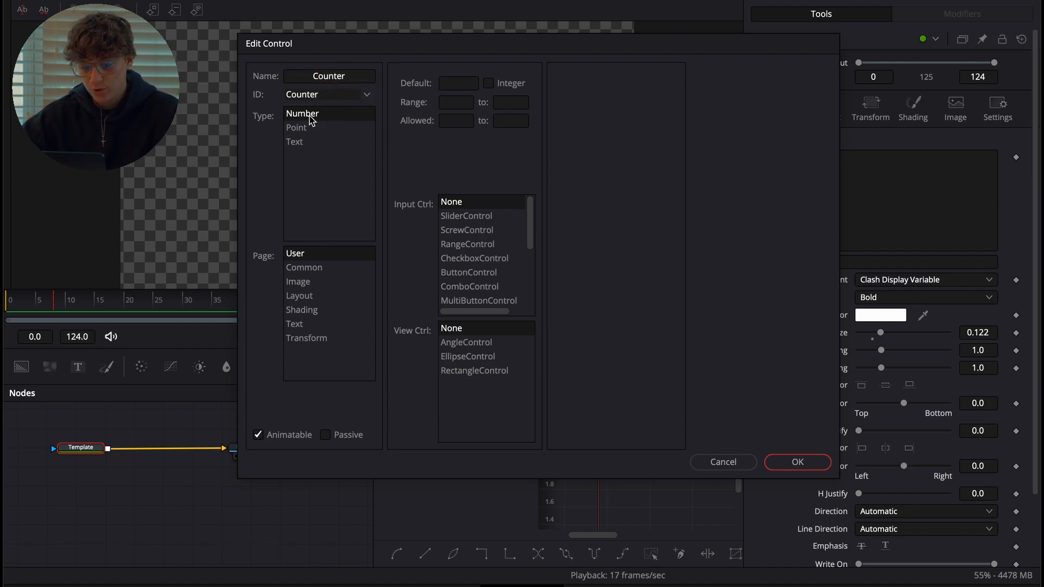
- Make the Counter control a SliderControl on the Text page with a range of 0 to 10000, and save it
click(474, 217)
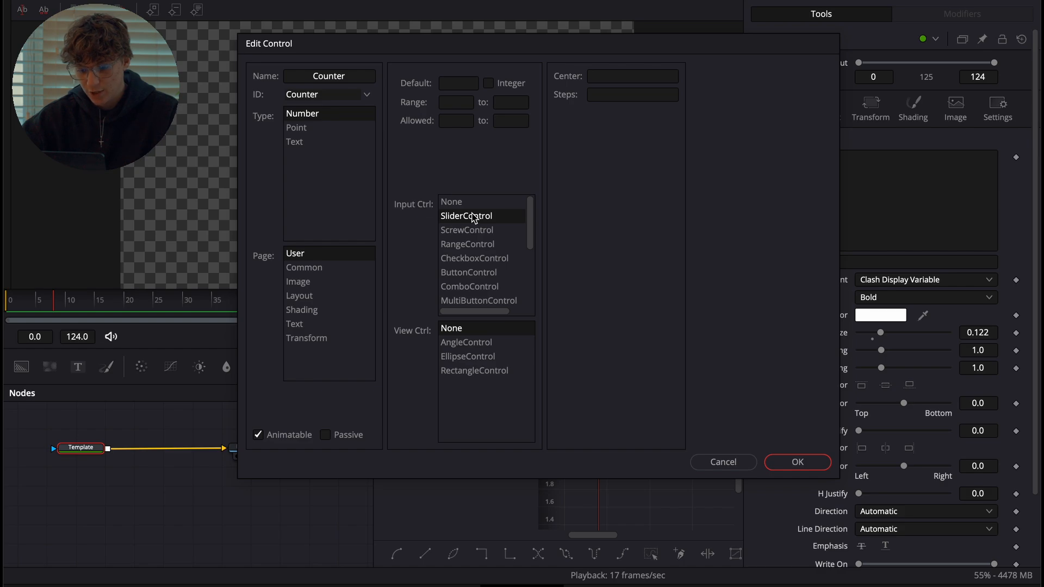
click(304, 325)
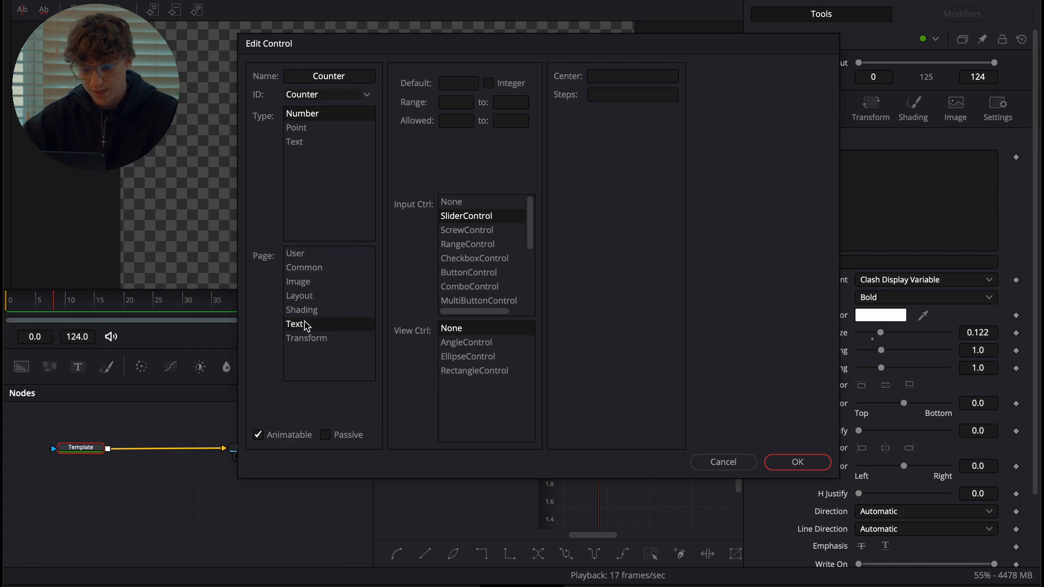
click(446, 102)
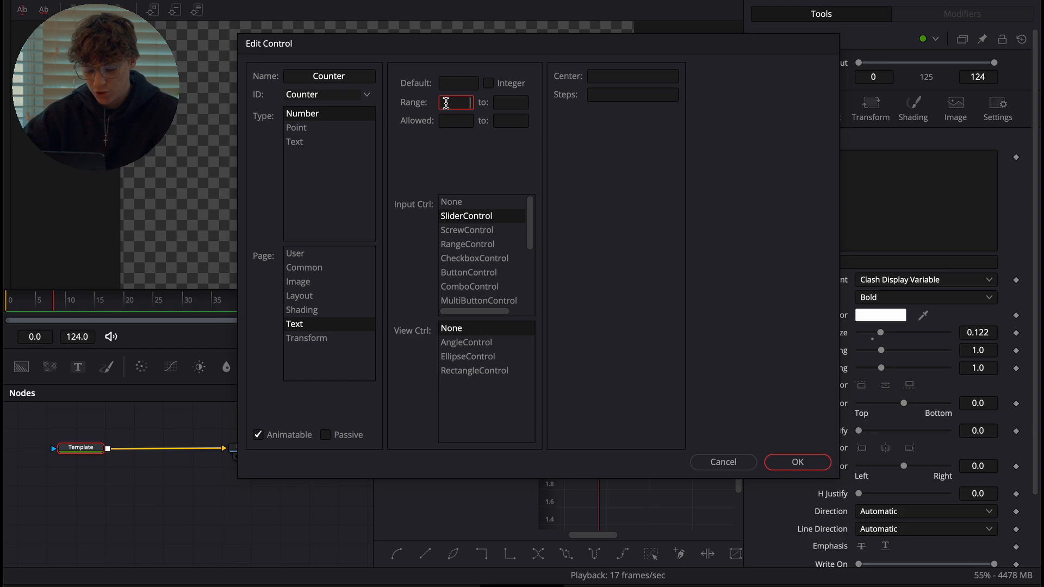
click(504, 103)
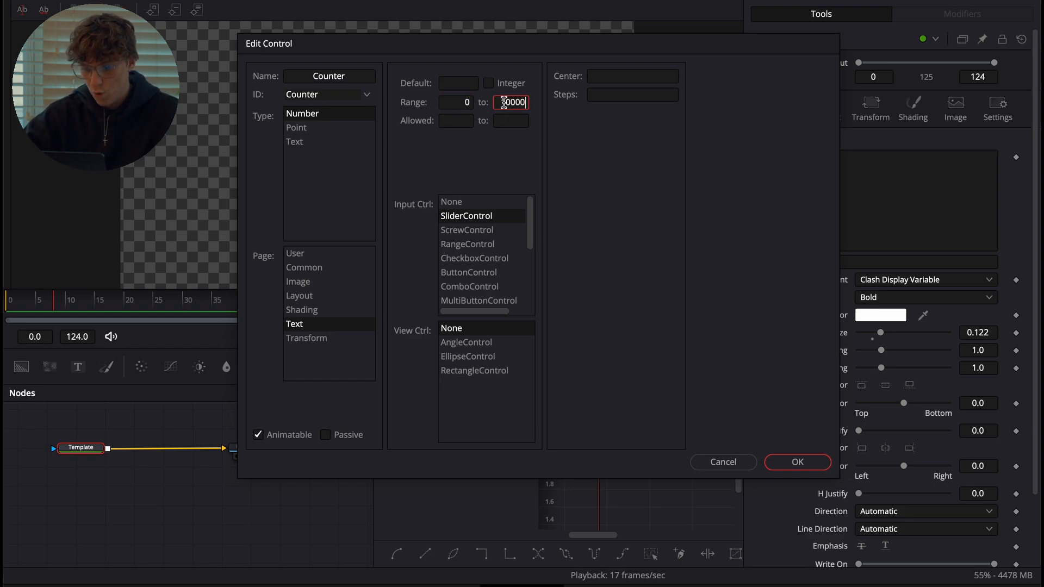
click(789, 462)
- Replace the text expression with the copied counter script that uses a comma thousands separator, and test playback
click(813, 263)
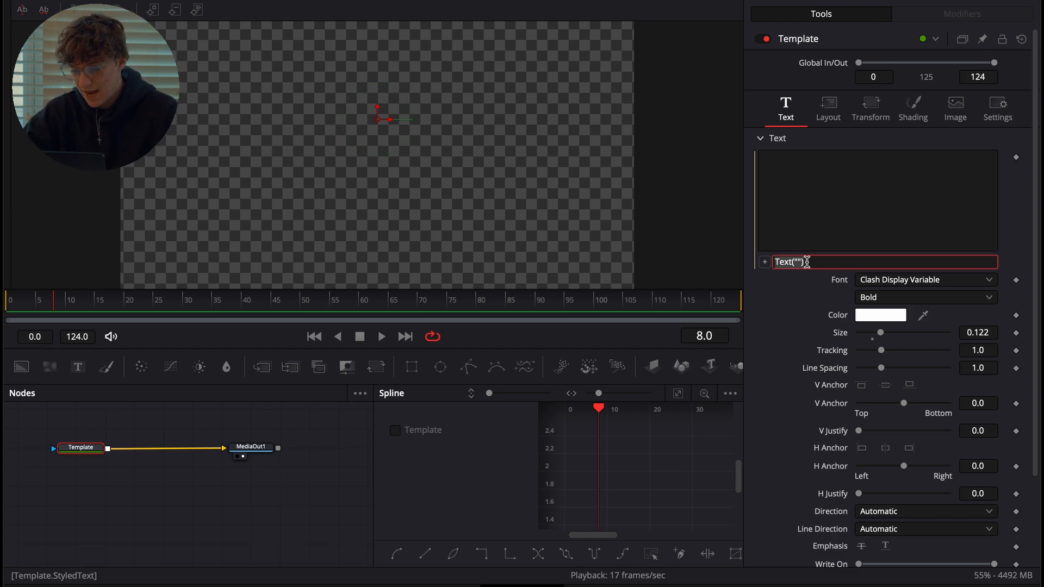
key(super+v)
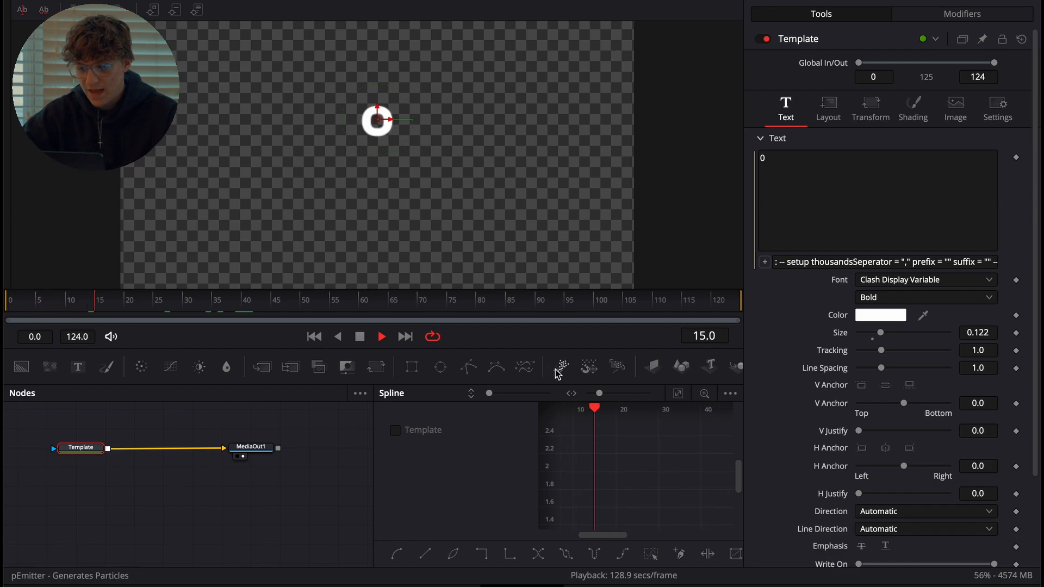
key(space)
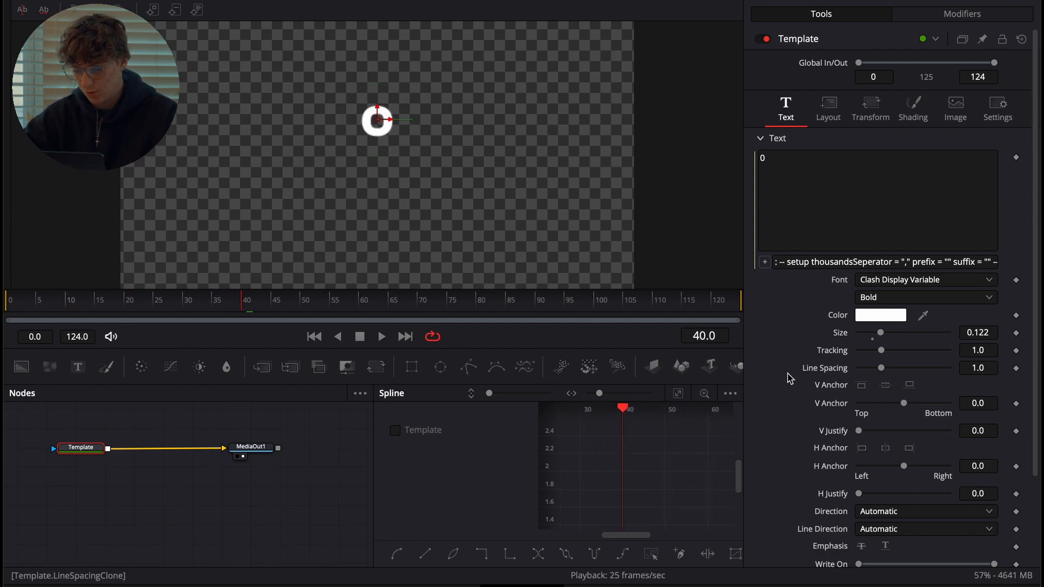
- Return to frame 0 and test the Counter slider by raising it to 1420
scroll(788, 375, down, 3)
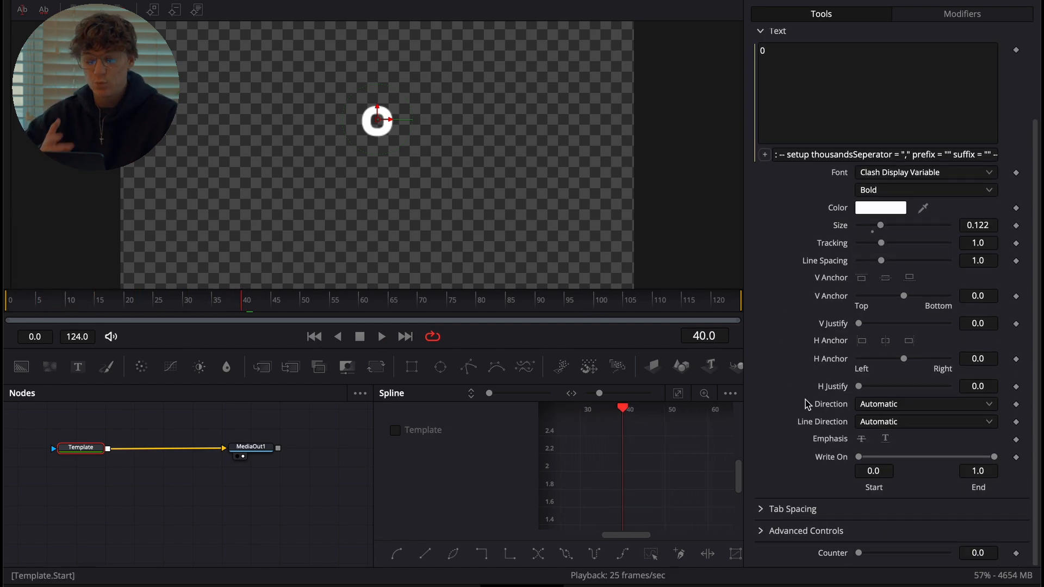
drag(858, 553, 783, 565)
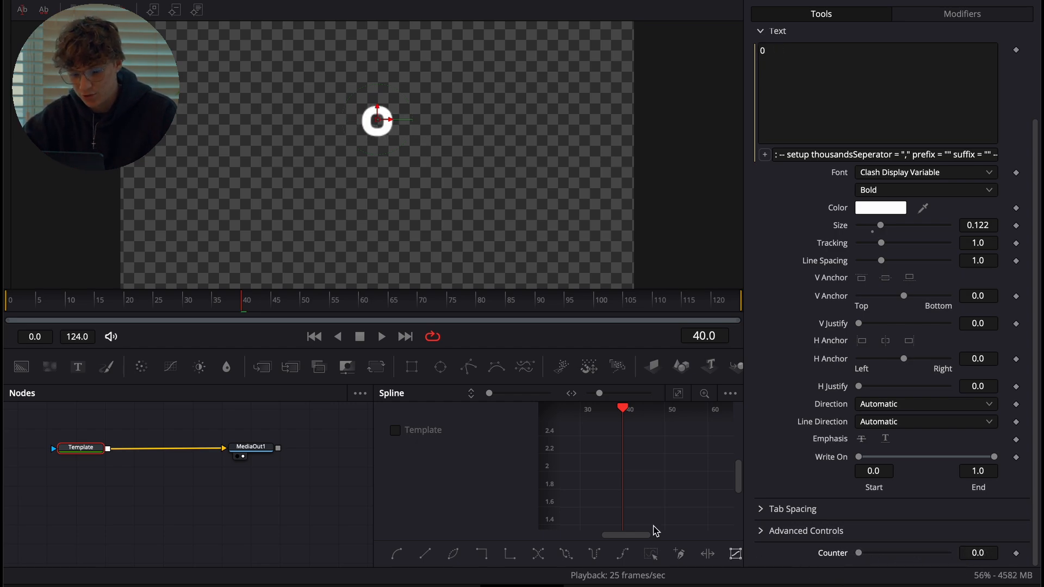
drag(243, 308, 6, 308)
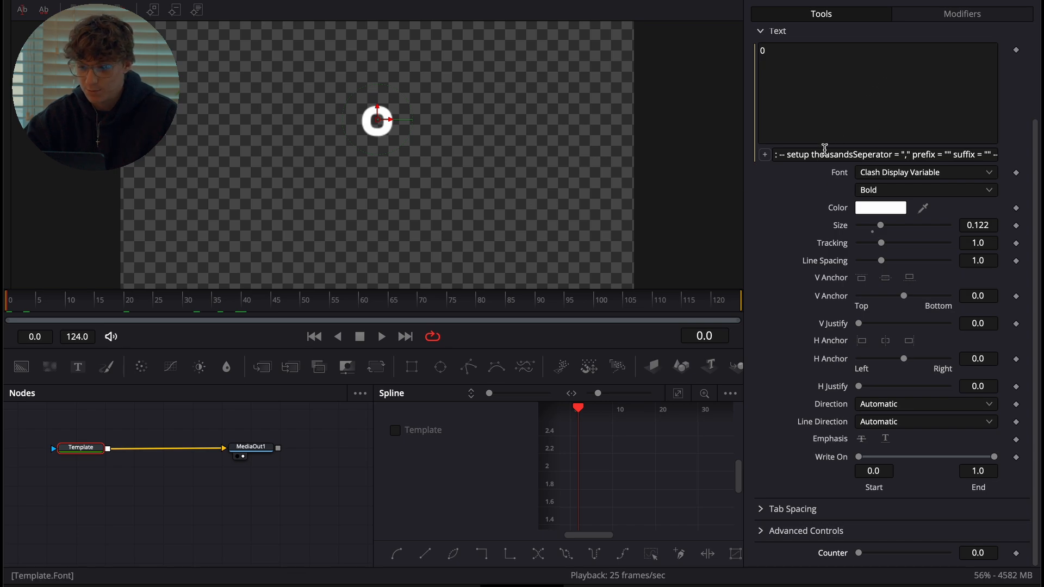
drag(858, 553, 873, 558)
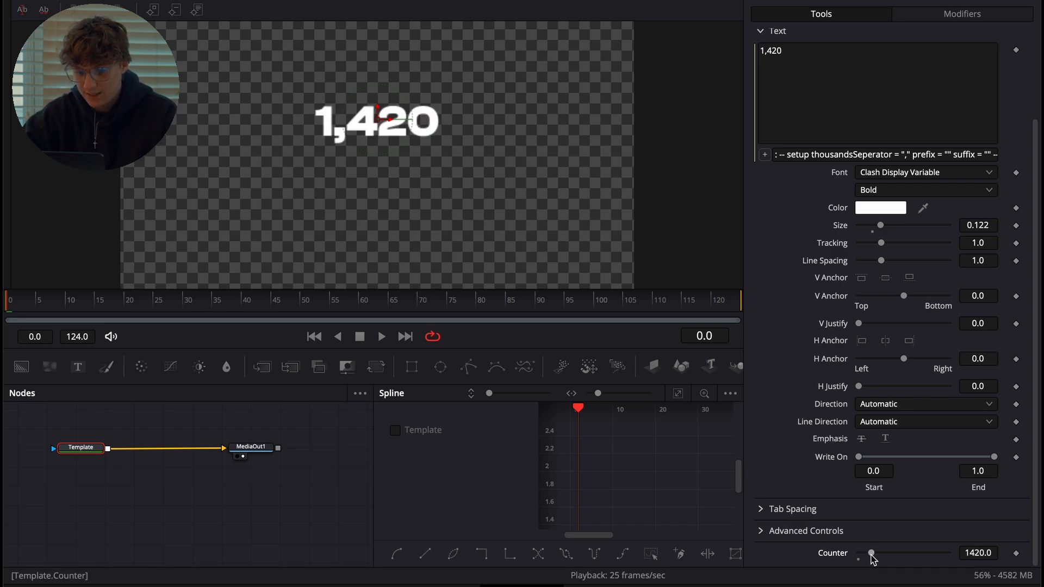
- Set the Counter value to 1422 at frame 0
click(978, 550)
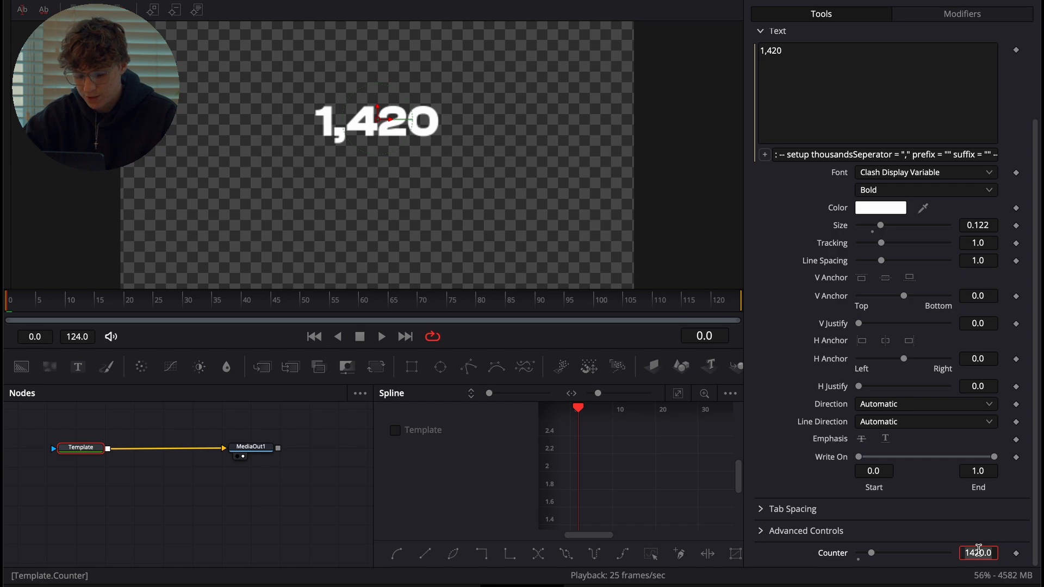
text(10)
key(Return)
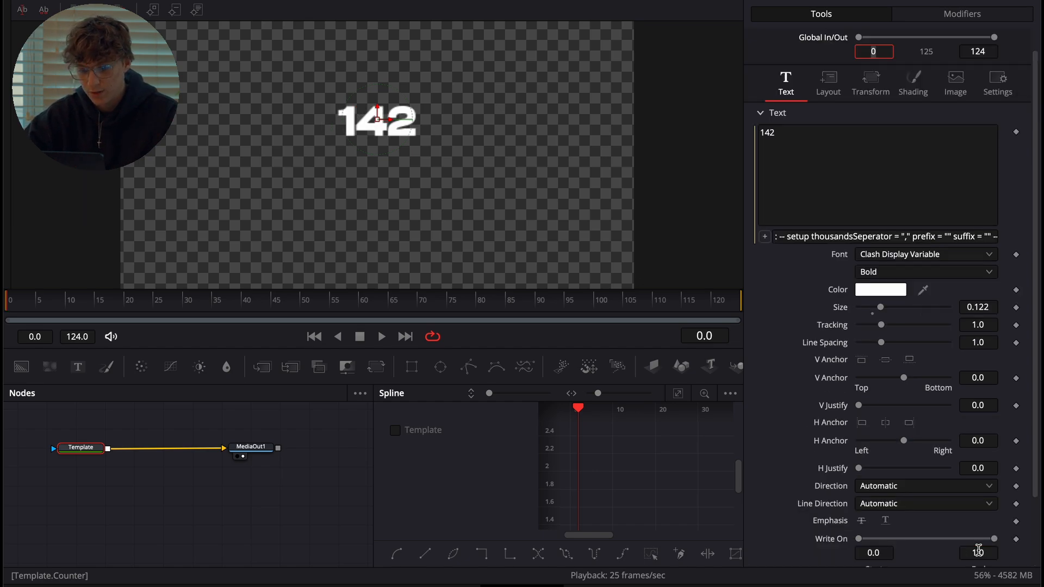
scroll(940, 554, down, 3)
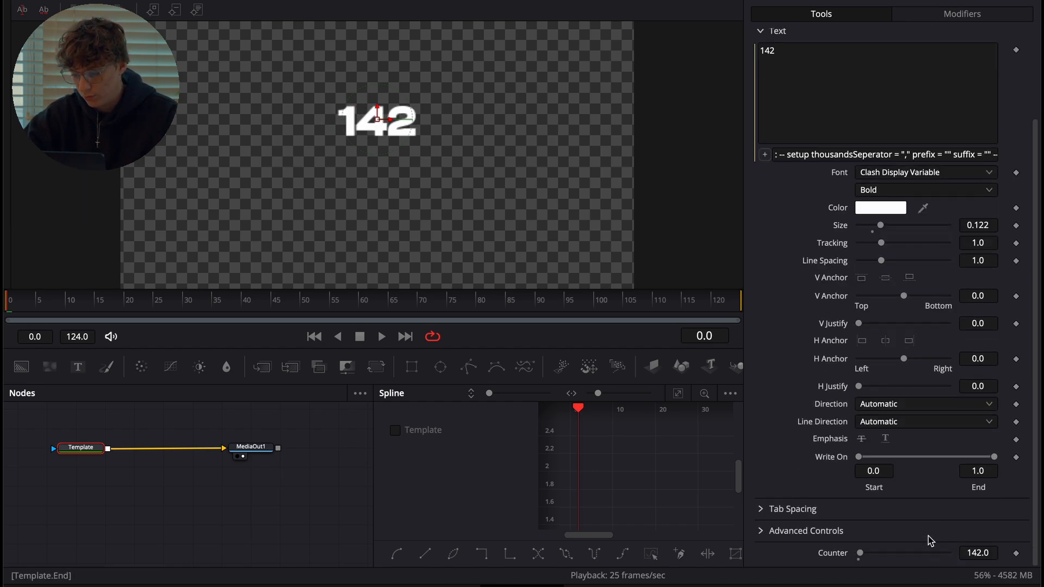
click(980, 553)
key(BackSpace)
text(1,42)
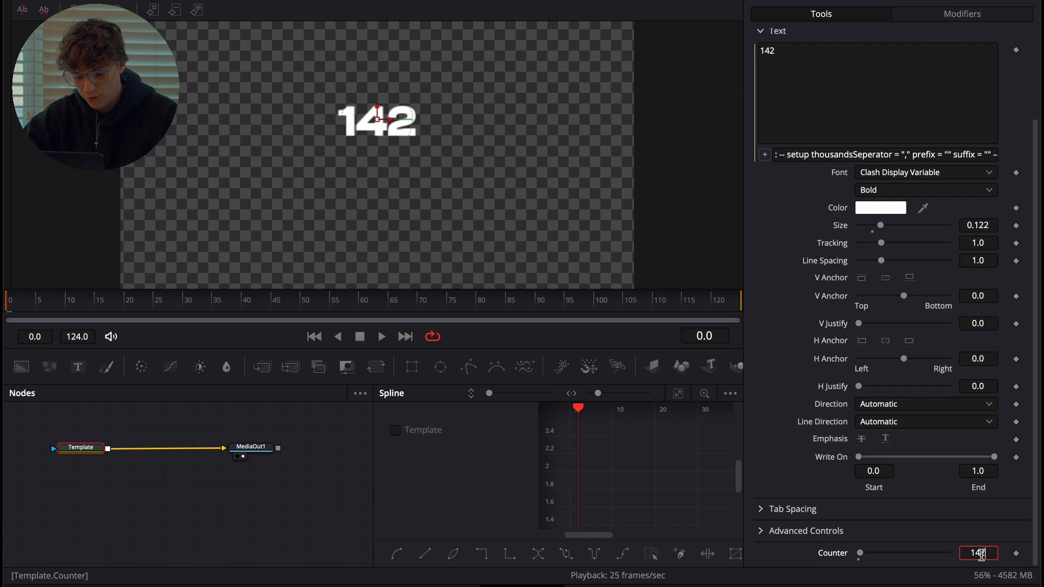
text(2)
key(Return)
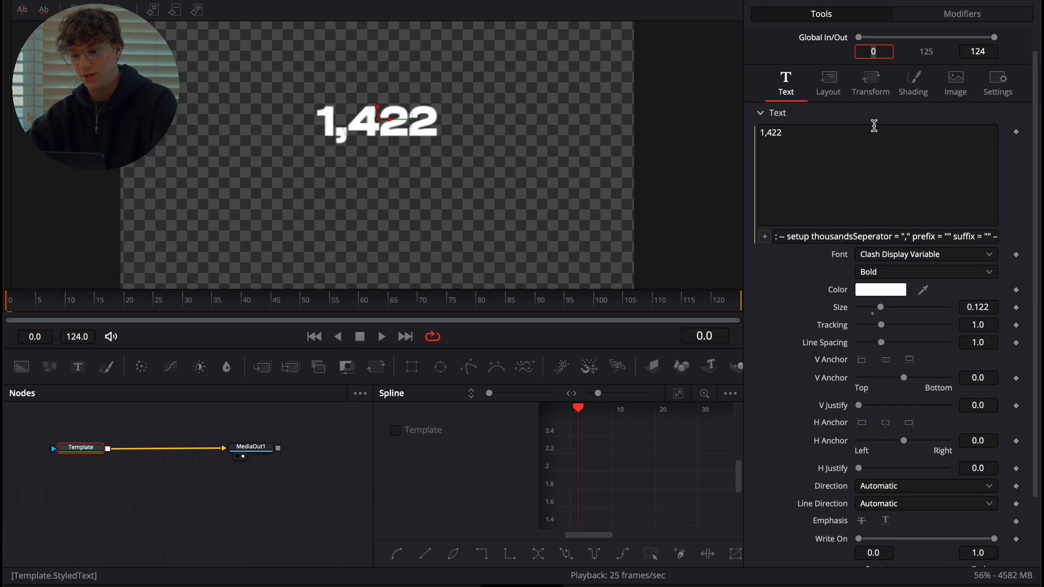
- Enlarge the counter text to size 0.1575 and keyframe the Counter value of 1422 at frame 0
drag(880, 308, 887, 308)
scroll(898, 536, down, 2)
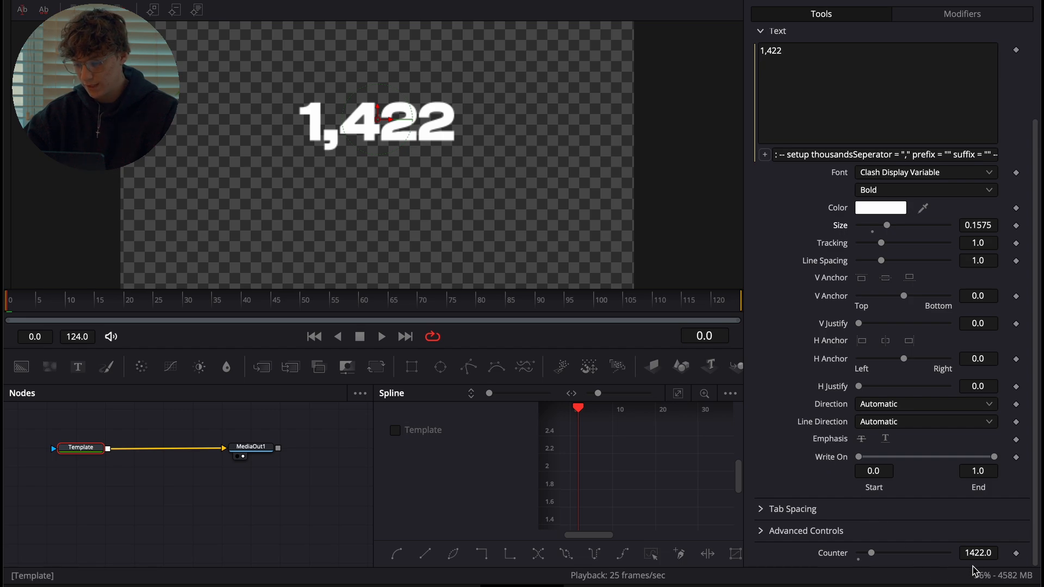
click(1016, 554)
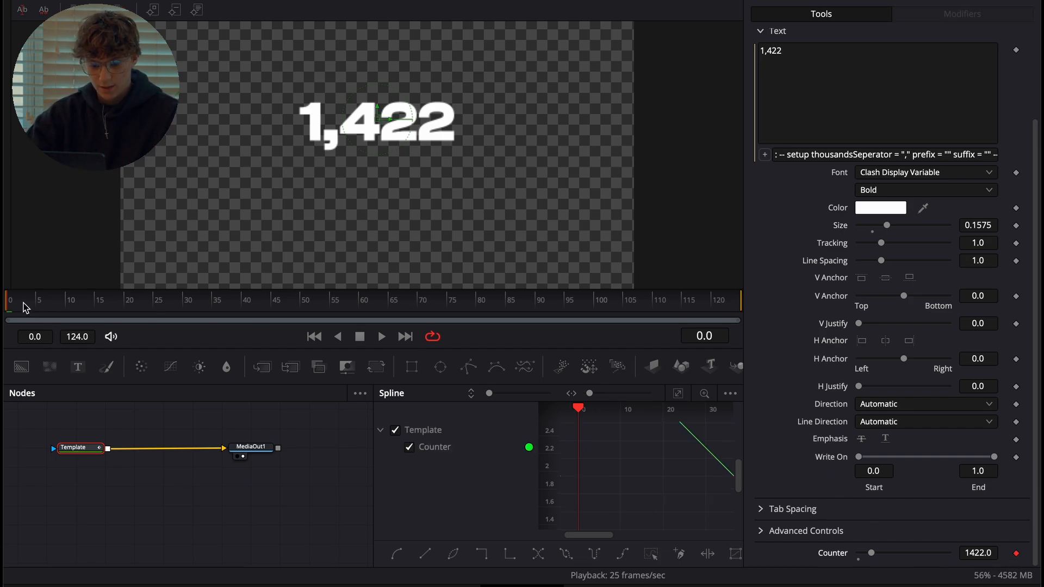
- Keyframe the Counter at 0 on frame 30 and preview the countdown from the first frame
drag(25, 309, 186, 303)
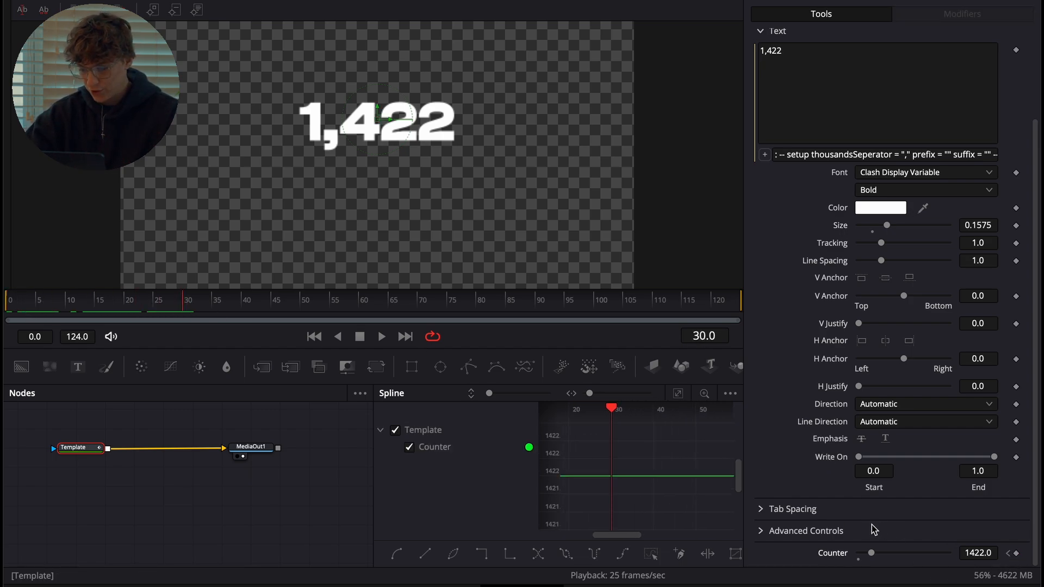
drag(872, 553, 788, 555)
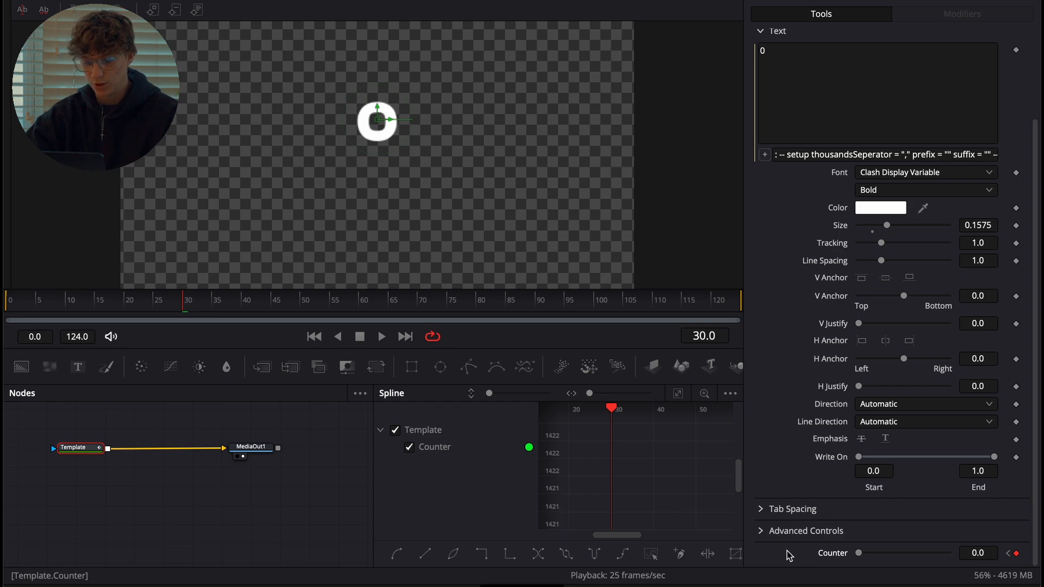
key(Home)
key(space)
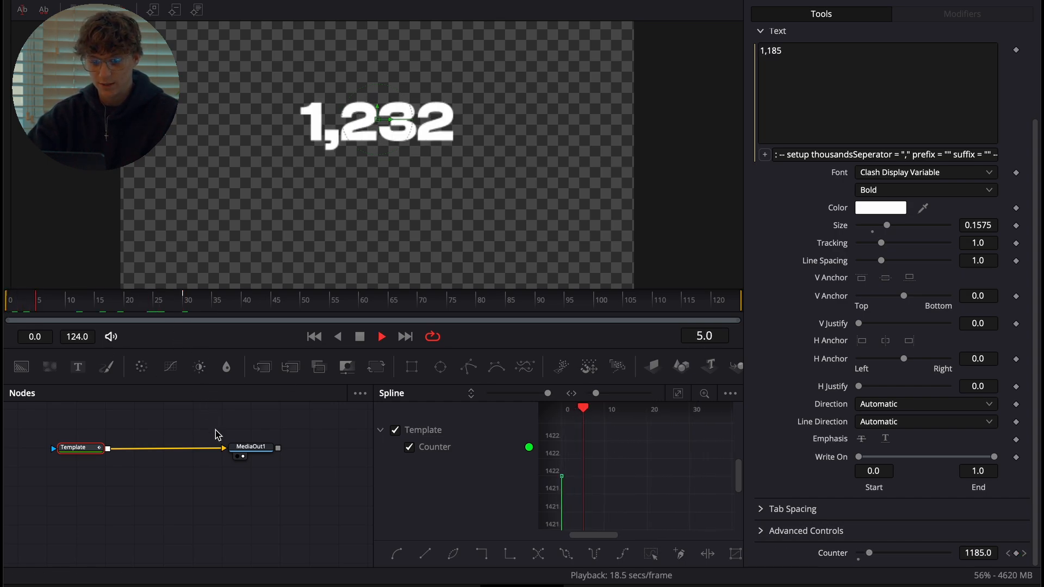
key(space)
key(Home)
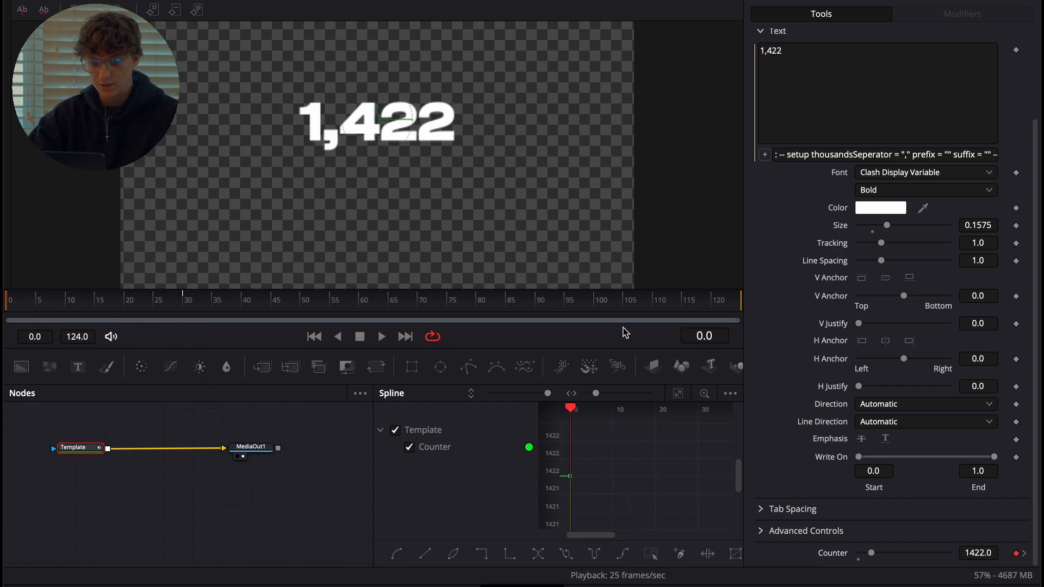
- Fit the Counter curve in the spline view, apply Out Cubic easing to it, and preview the countdown from frame 0
click(677, 393)
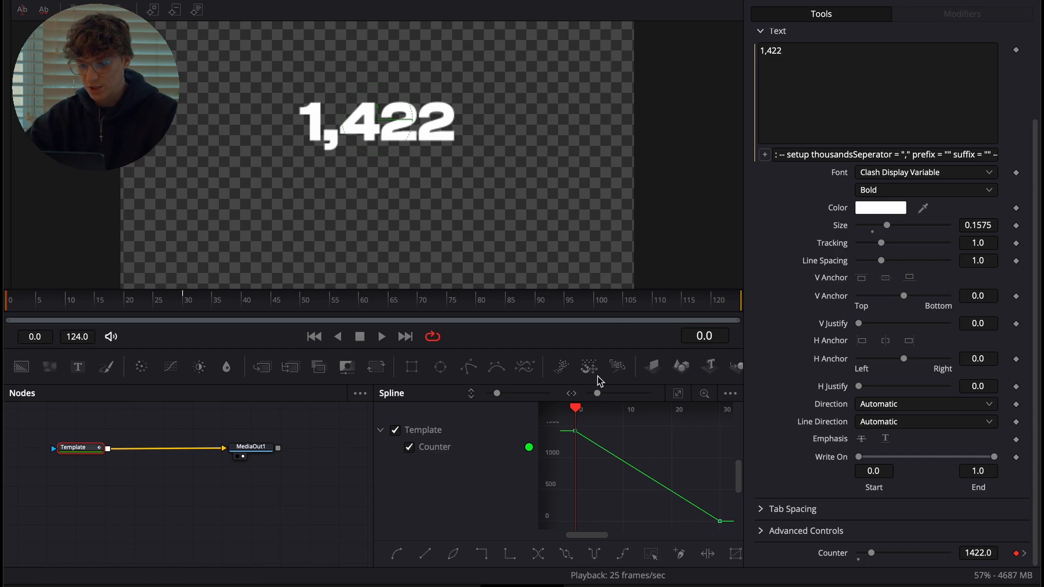
right_click(590, 492)
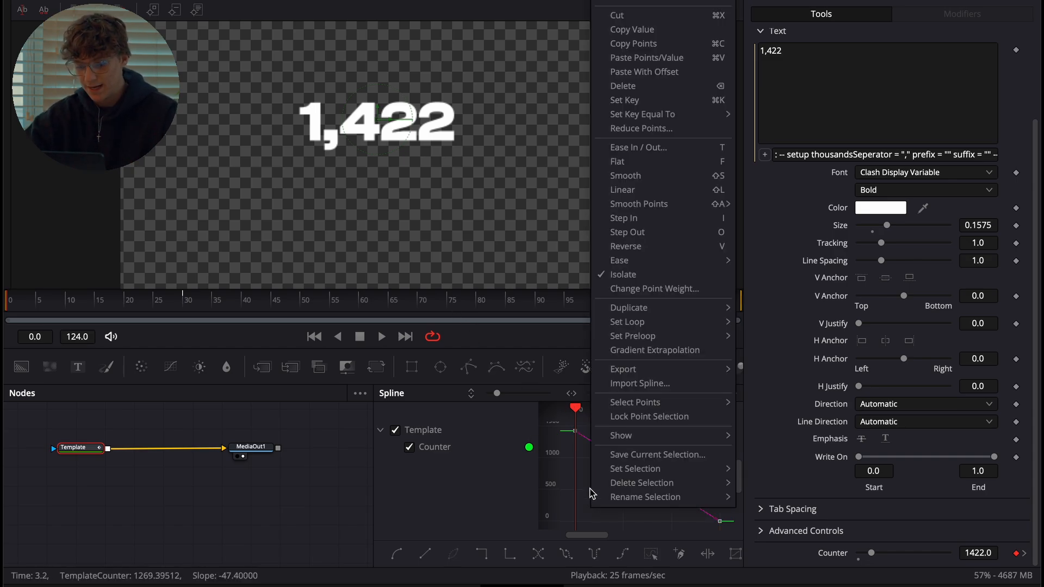
mouse_move(625, 261)
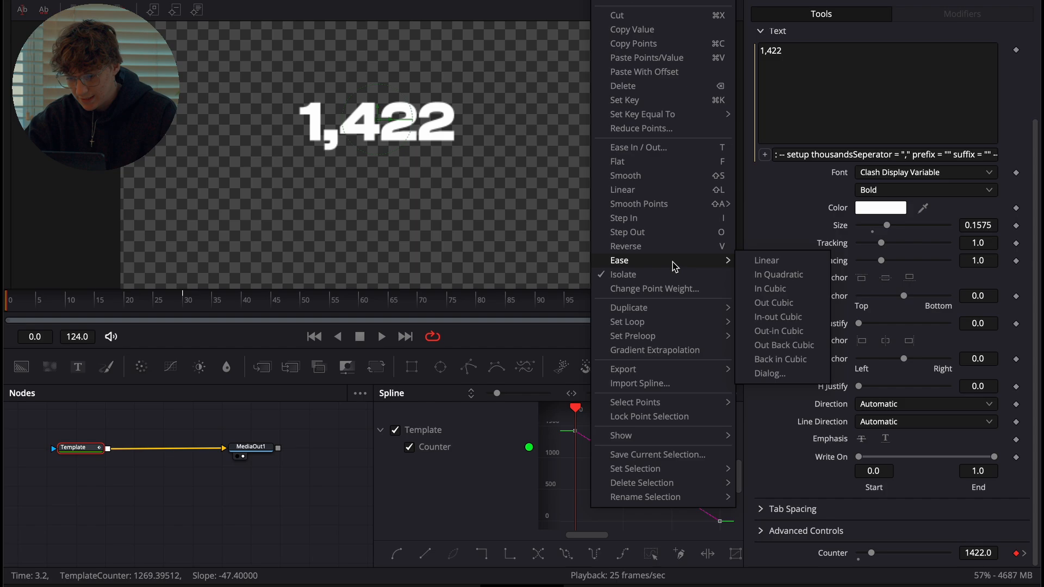
click(760, 303)
key(space)
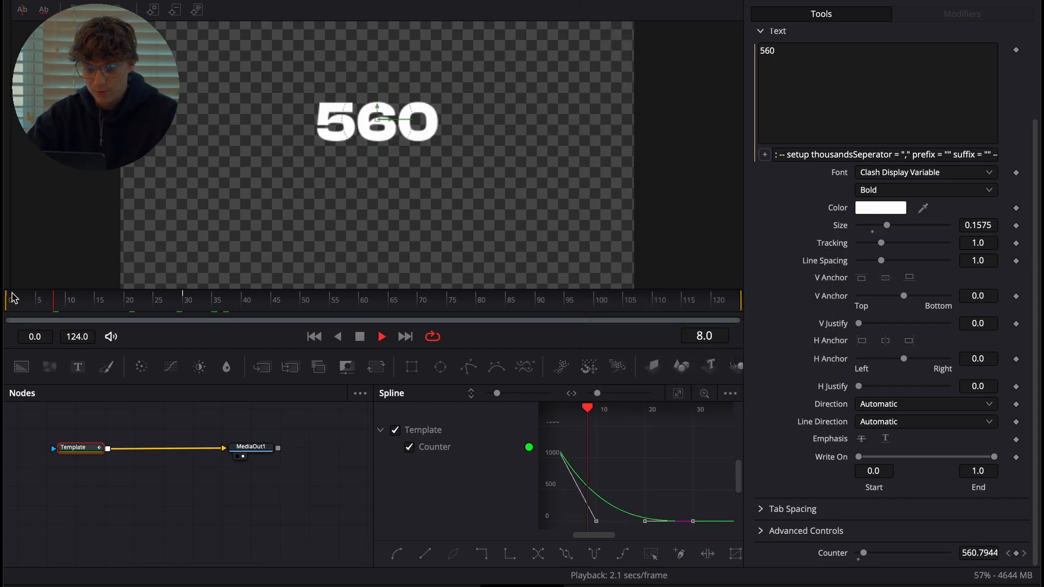
drag(181, 302, 6, 302)
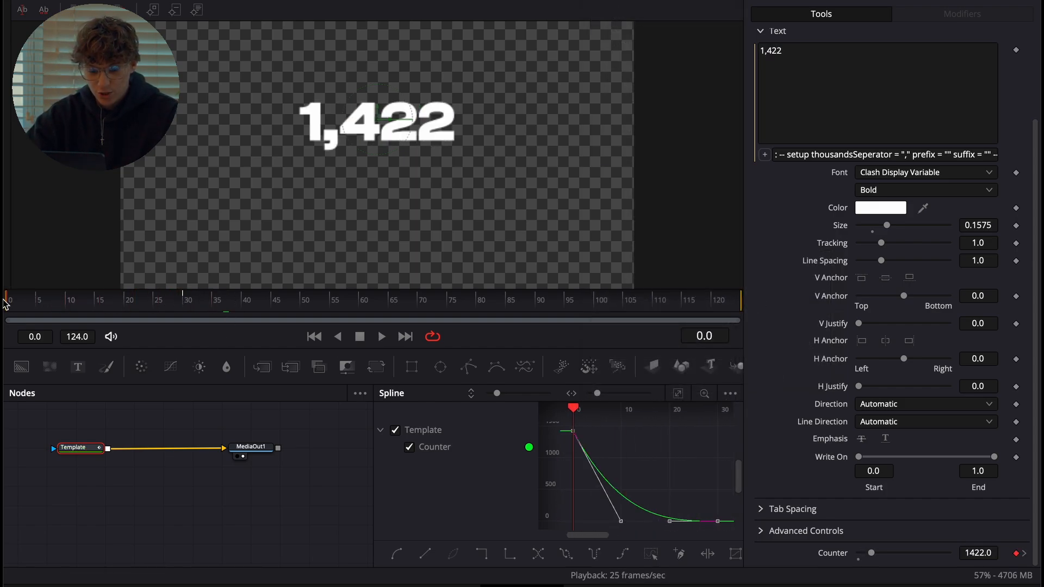
key(space)
key(space)
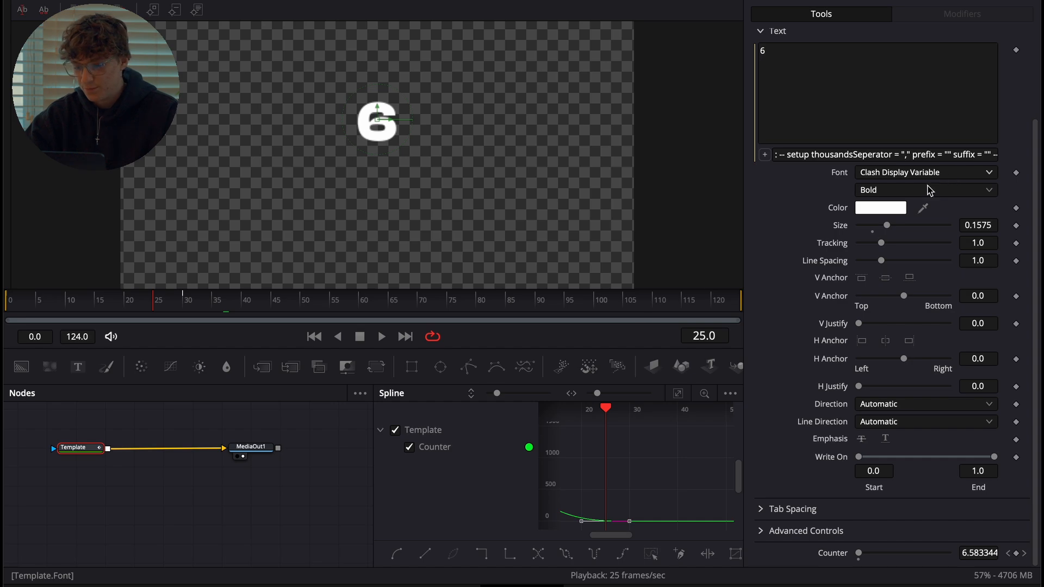
- Enable motion blur on the Template text node and preview the countdown from the start
scroll(797, 164, up, 3)
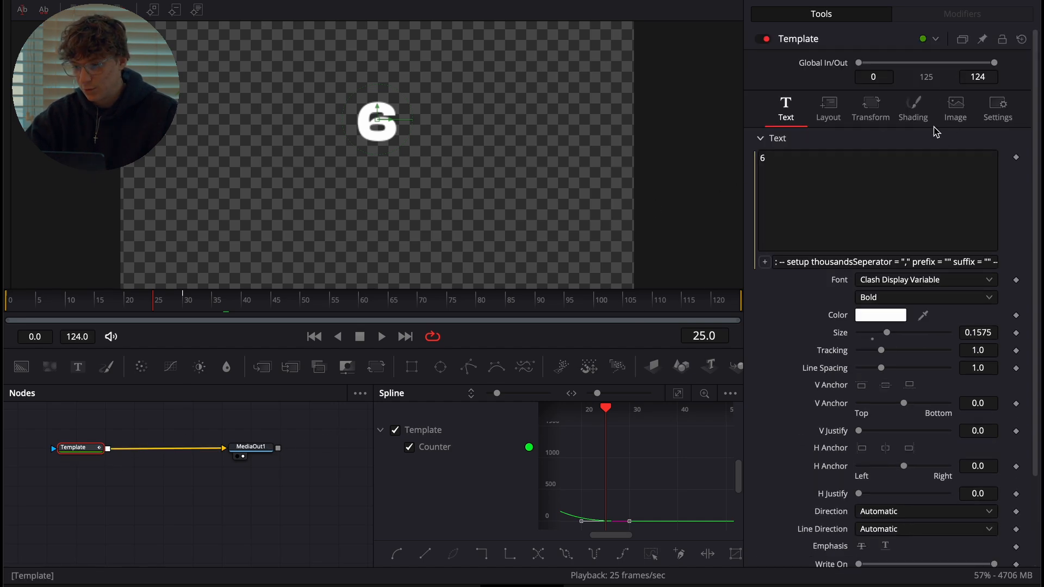
click(997, 112)
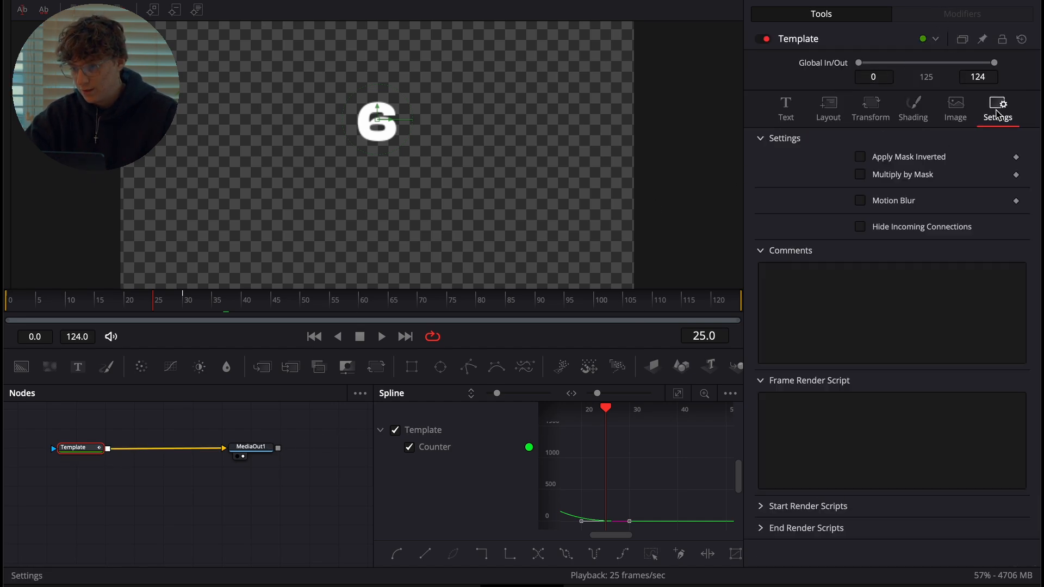
click(860, 201)
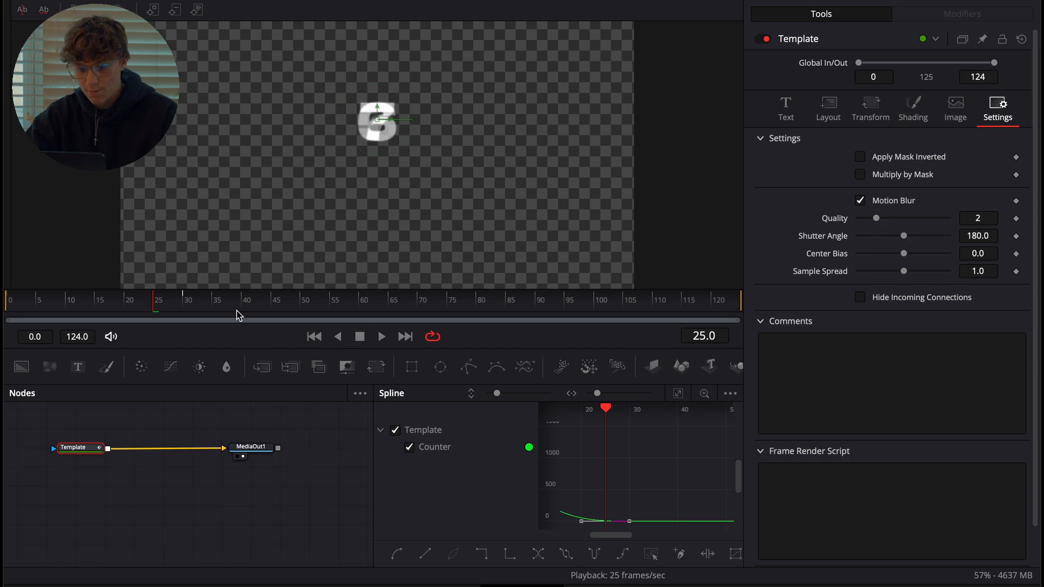
drag(197, 306, 3, 319)
key(space)
key(space)
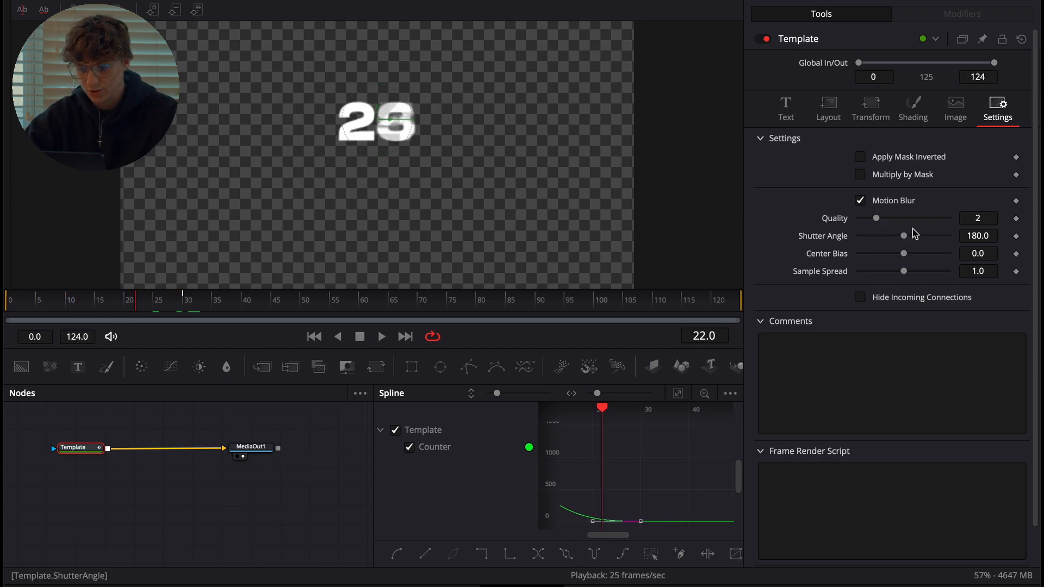
- Set the motion blur quality to 7 and the shutter angle to 73.7, and play back the result
click(871, 221)
drag(868, 221, 922, 221)
drag(905, 237, 878, 246)
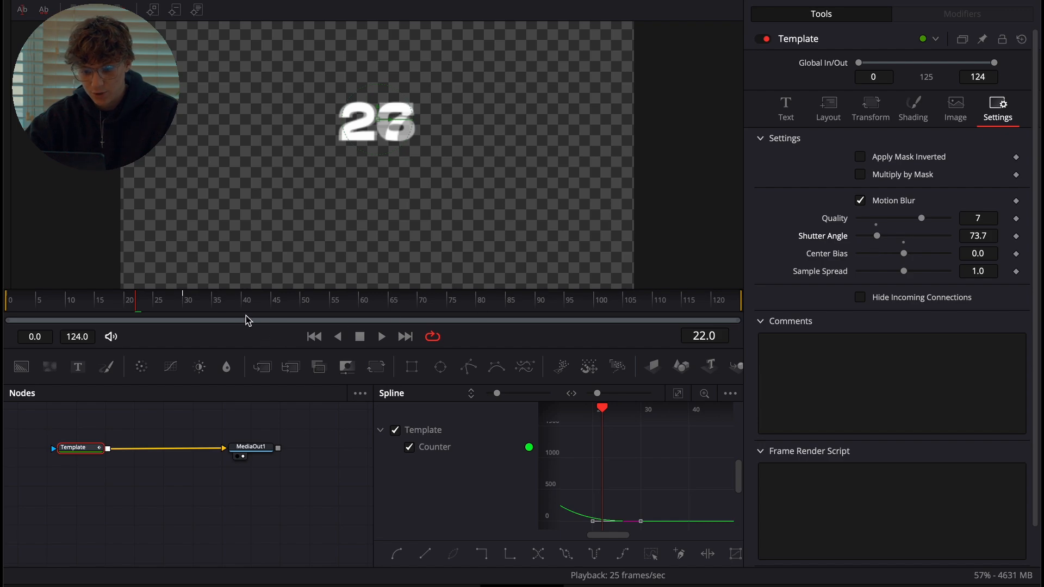
key(space)
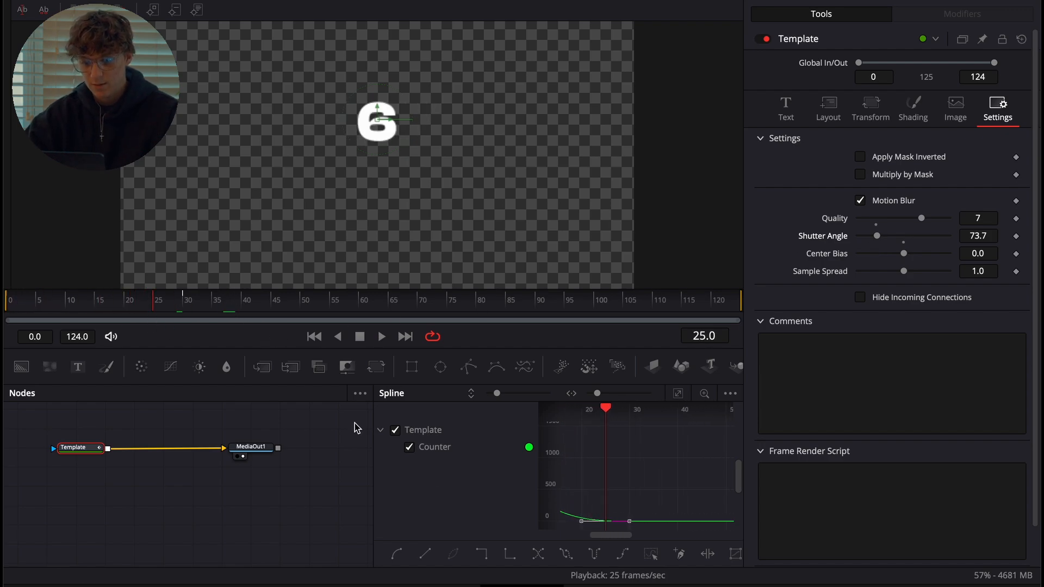
- Return to the edit timeline, lower the counter title to a layout center Y of 0.382, and play the sequence
click(441, 586)
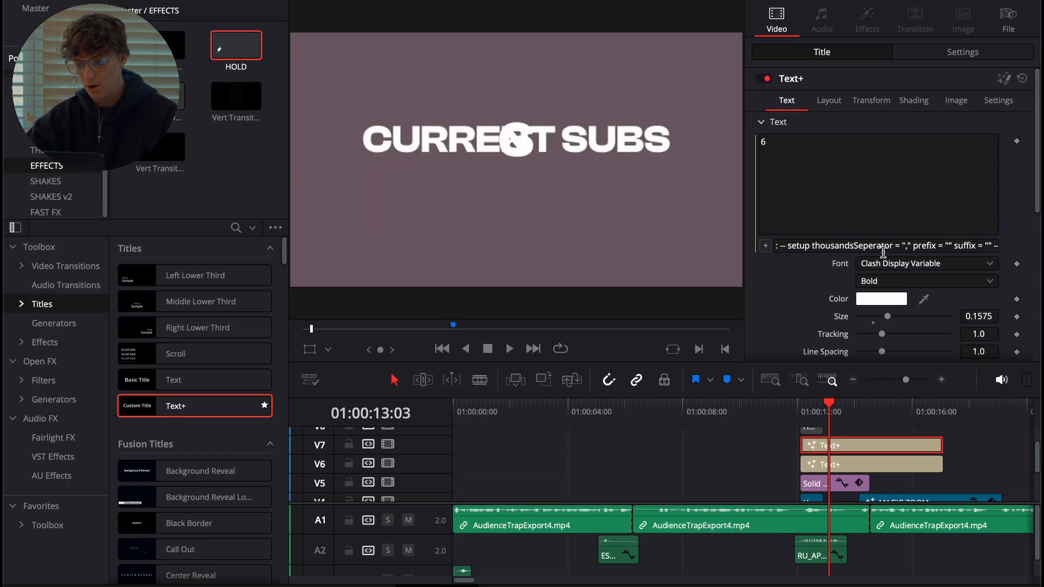
click(827, 104)
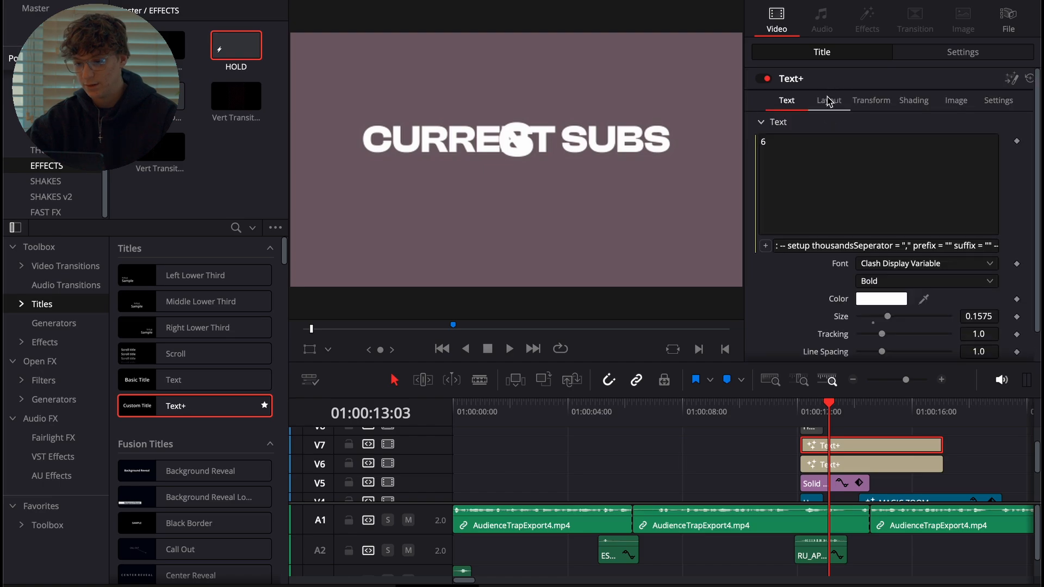
drag(991, 156, 962, 157)
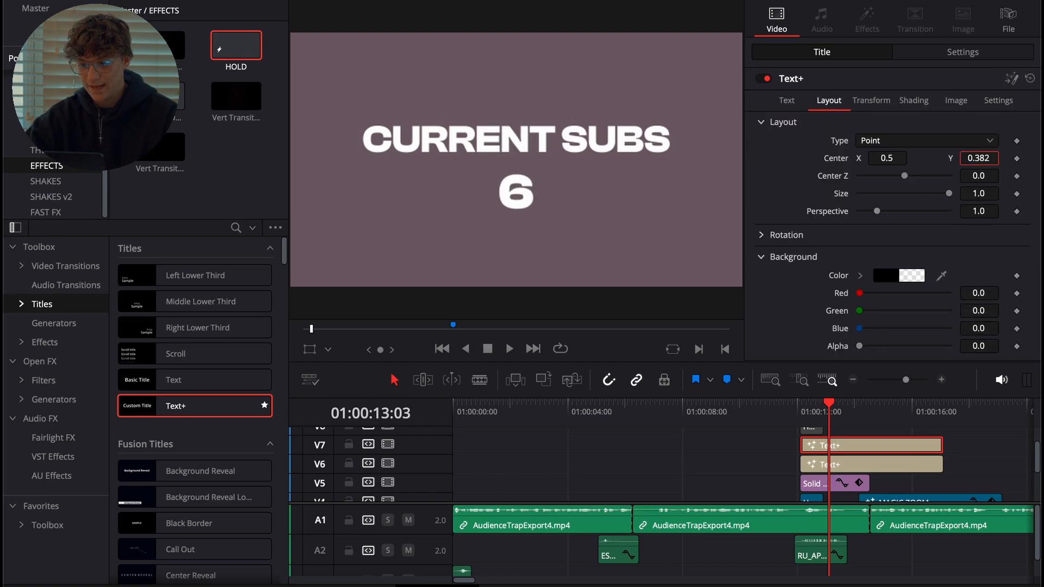
key(space)
click(800, 412)
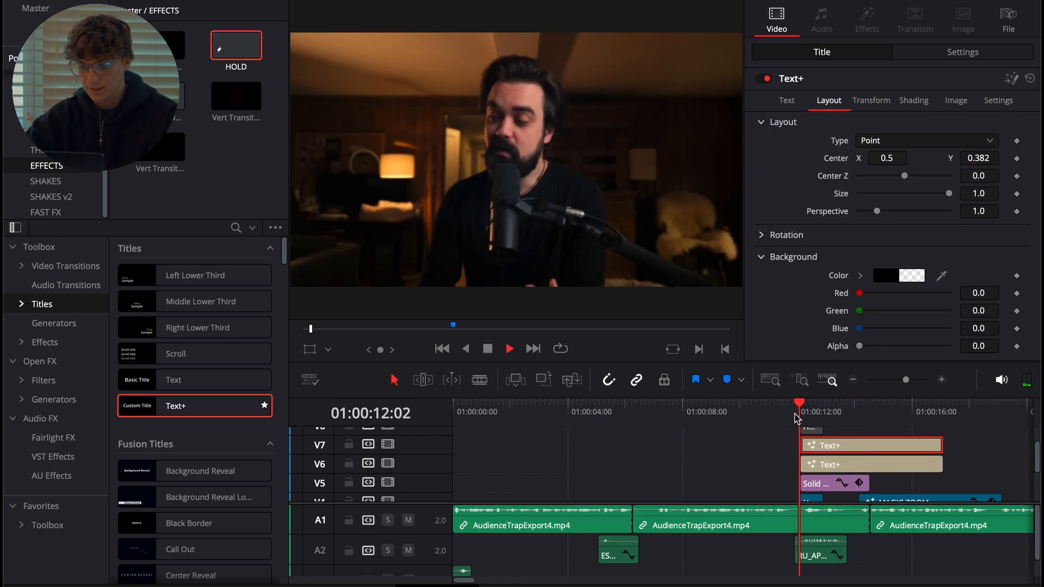
key(space)
- Enable the HOLD effect clip on V8 and play the title sequence from its start to check the animation
scroll(807, 452, up, 2)
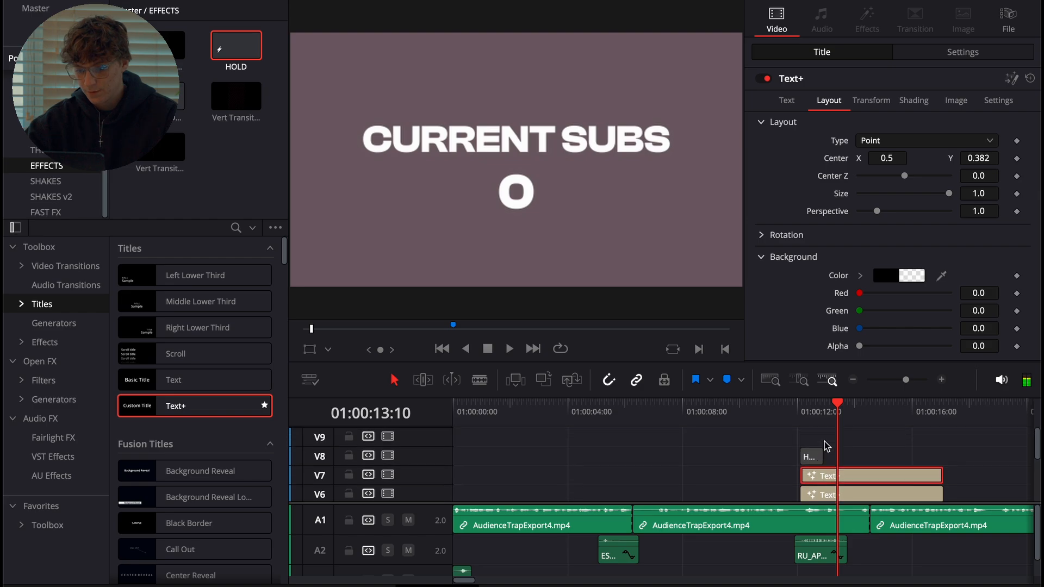
click(809, 457)
click(800, 412)
key(space)
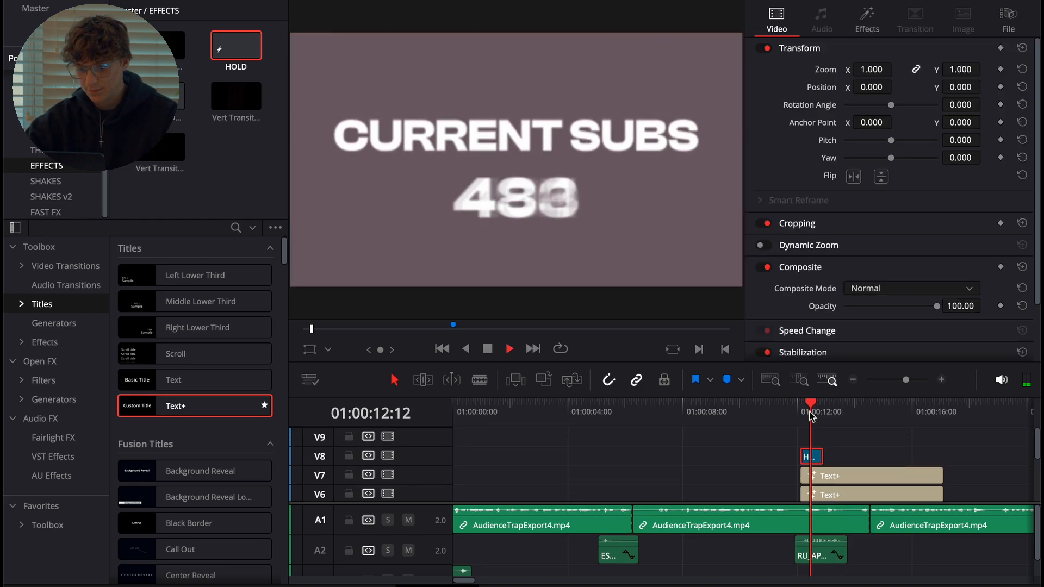
key(space)
click(804, 411)
key(space)
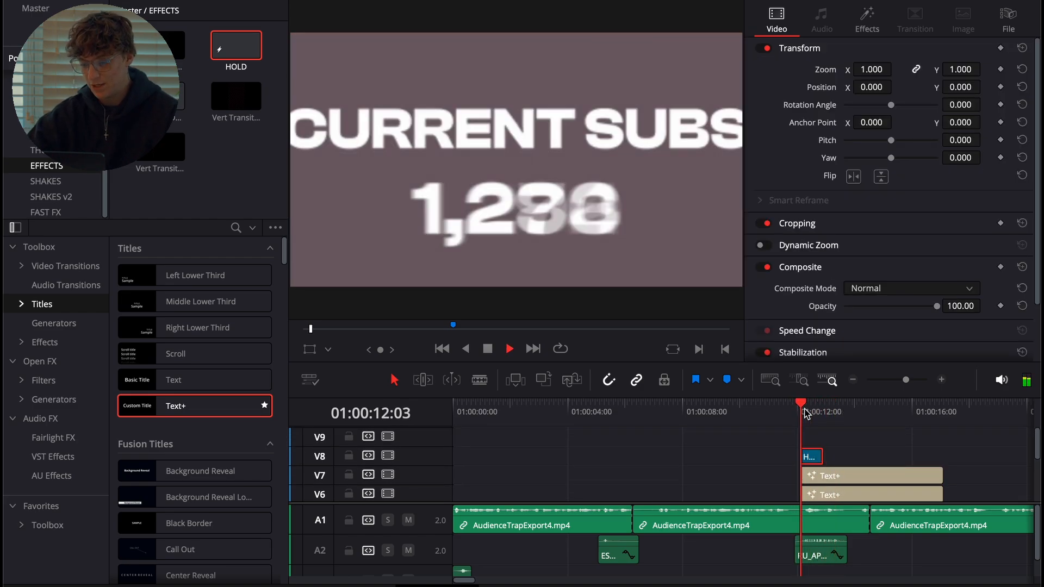
key(space)
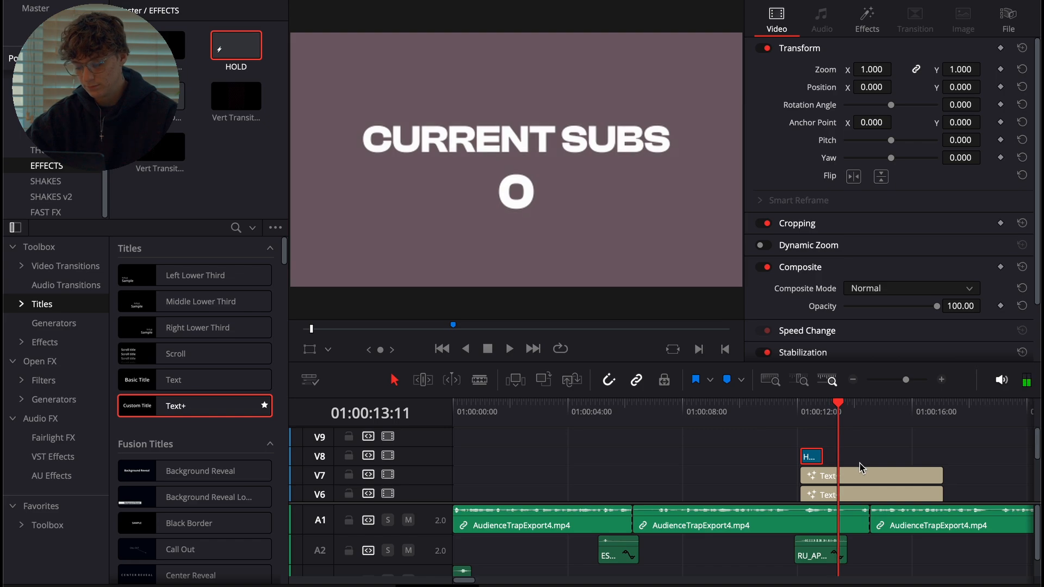
- Combine the two Text+ clips into a compound clip named Compound Clip 1 and place it on track V7
scroll(856, 465, down, 2)
click(854, 462)
scroll(855, 463, up, 1)
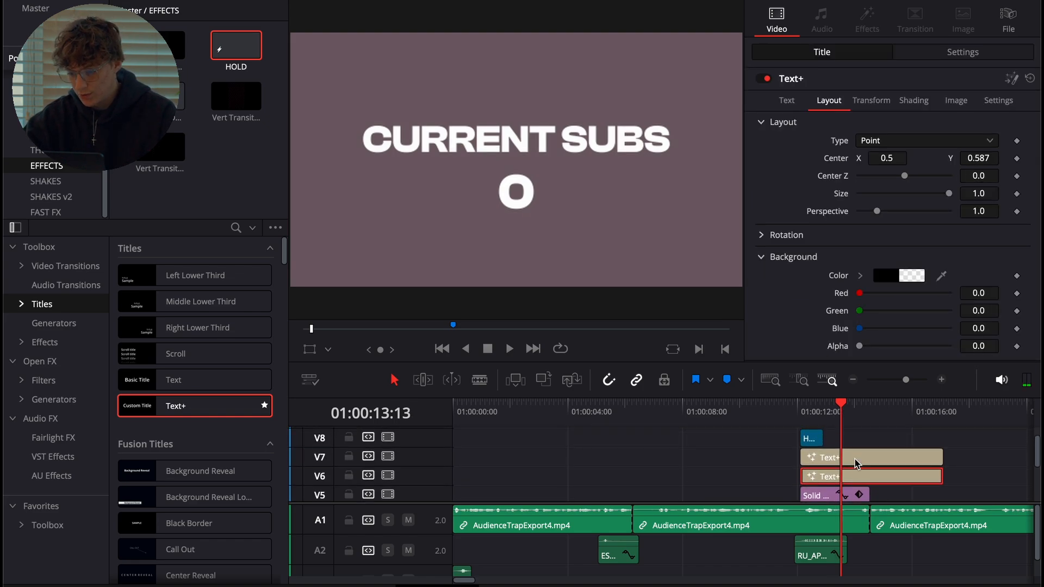
shift+click(854, 463)
right_click(853, 463)
click(900, 168)
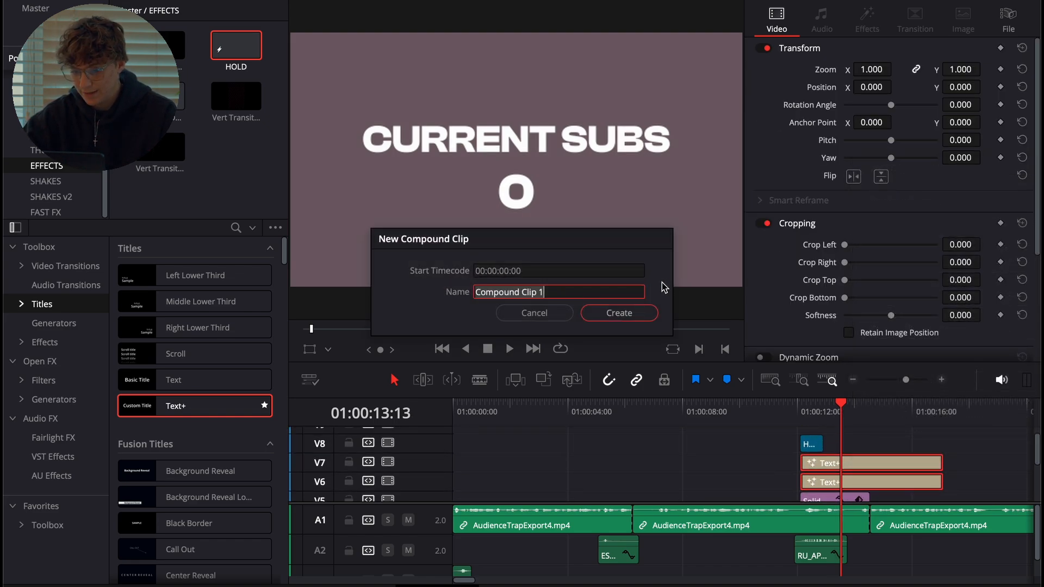
click(619, 311)
drag(834, 474, 835, 467)
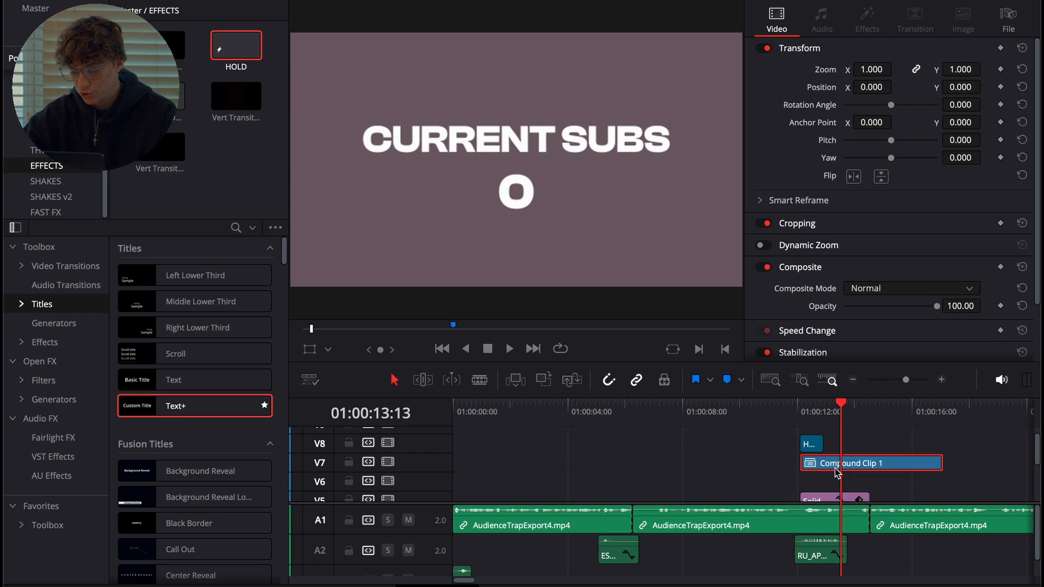
- Add a Solid Color generator on track V6 beneath the compound clip, spanning the same length
scroll(869, 482, down, 3)
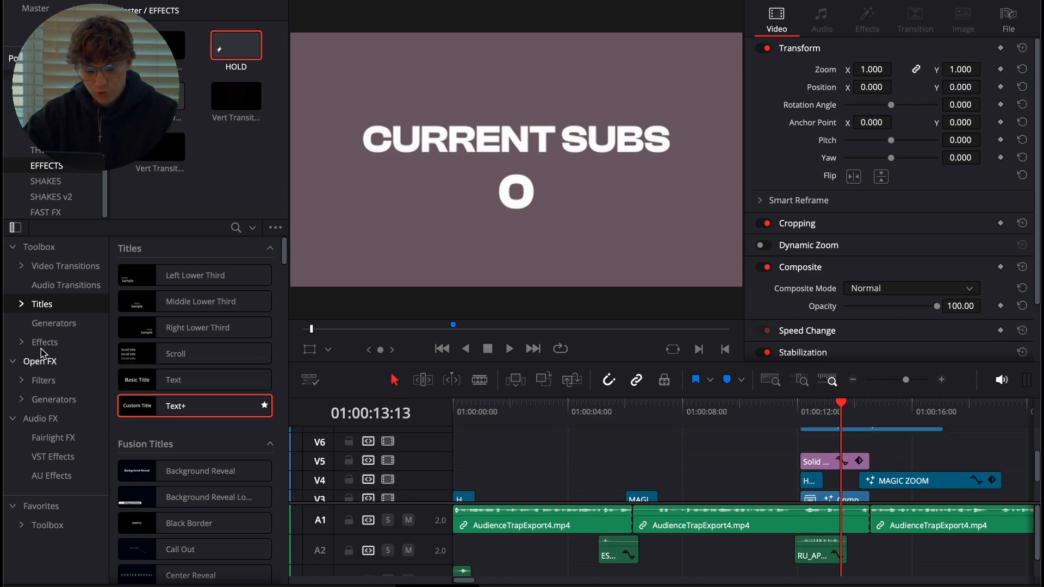
click(54, 323)
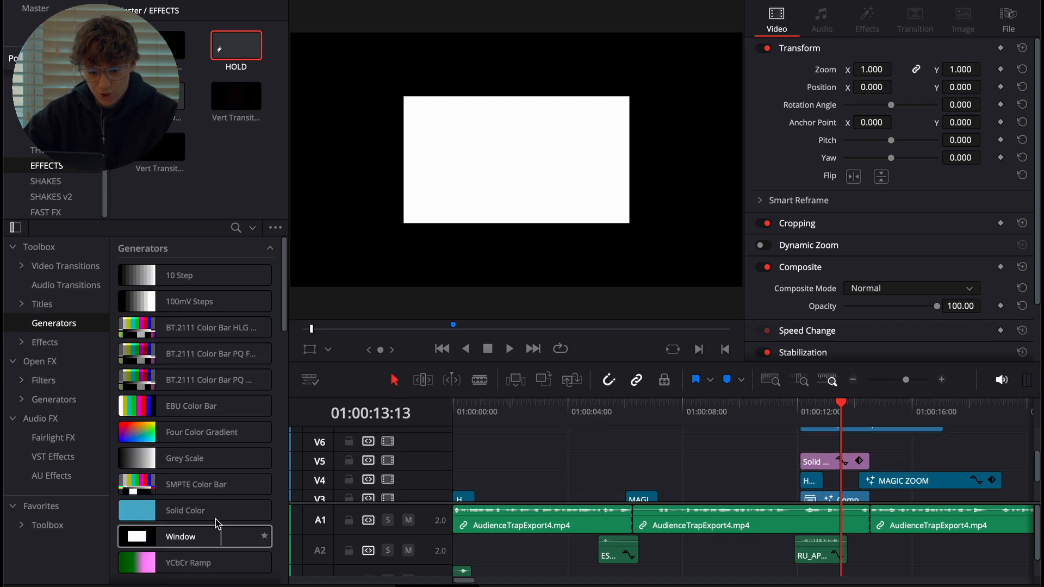
drag(207, 511, 847, 443)
scroll(815, 446, up, 1)
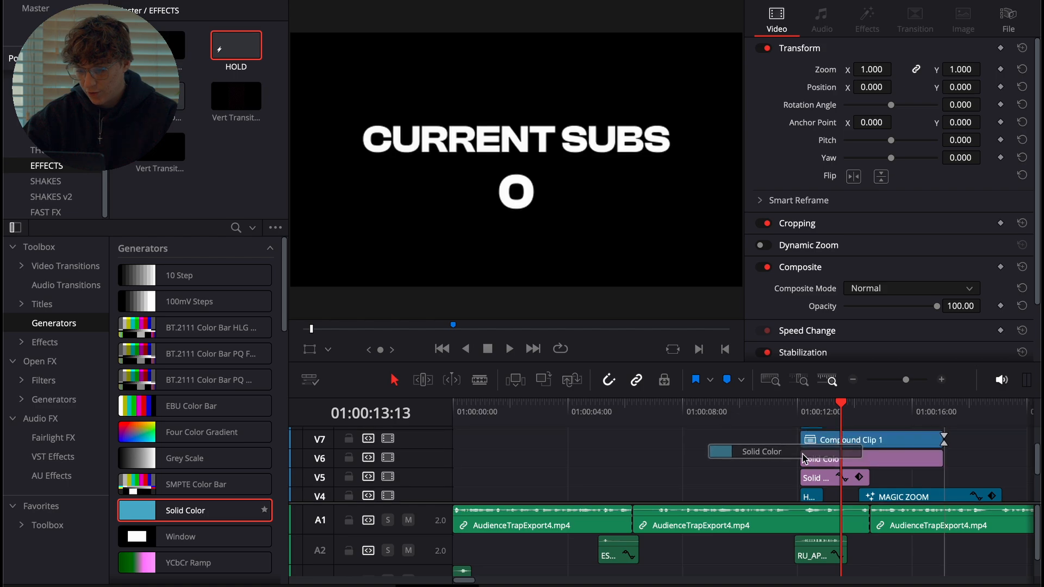
- Change the color of the new Solid Color clip on V6 to white
click(831, 460)
click(855, 101)
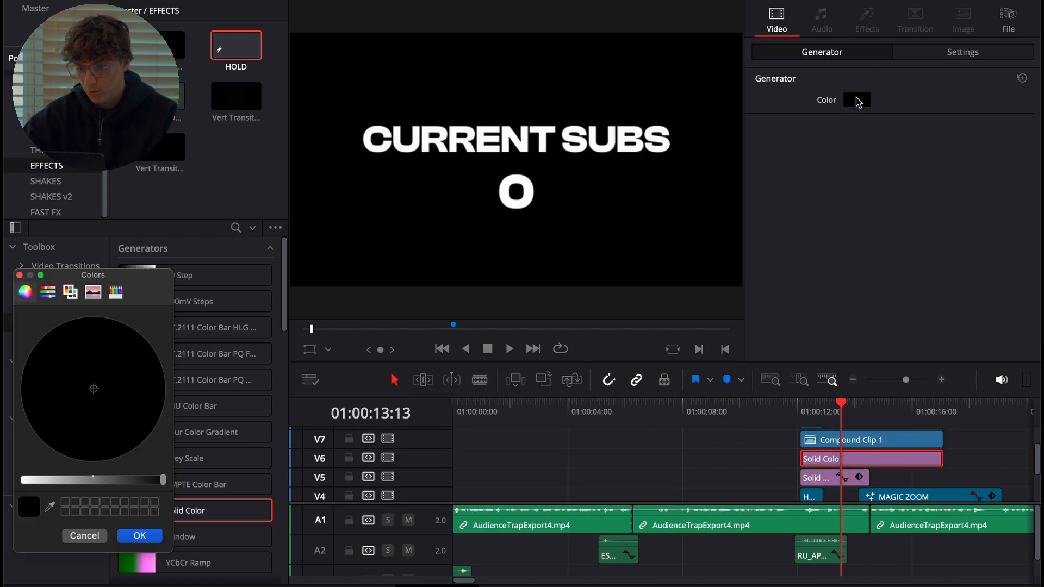
drag(109, 480, 23, 480)
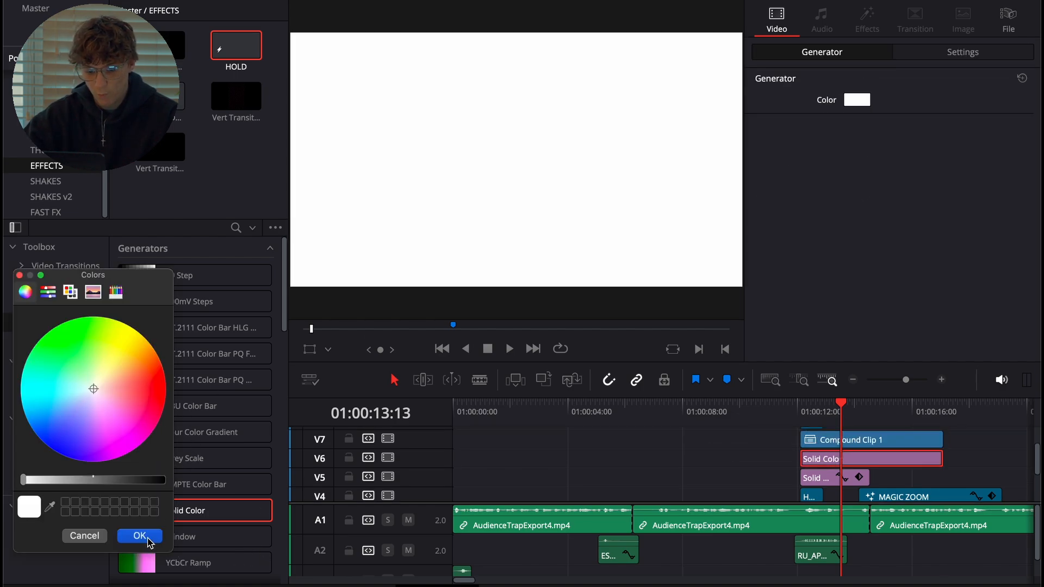
click(147, 538)
- Restack the layers with the white solid on V6, the mauve solid on V7 and Compound Clip 1 on V8
drag(815, 478, 818, 428)
key(super+z)
scroll(826, 496, down, 3)
scroll(824, 471, down, 1)
mouse_move(823, 472)
mouse_down()
mouse_move(823, 444)
mouse_move(819, 461)
mouse_up()
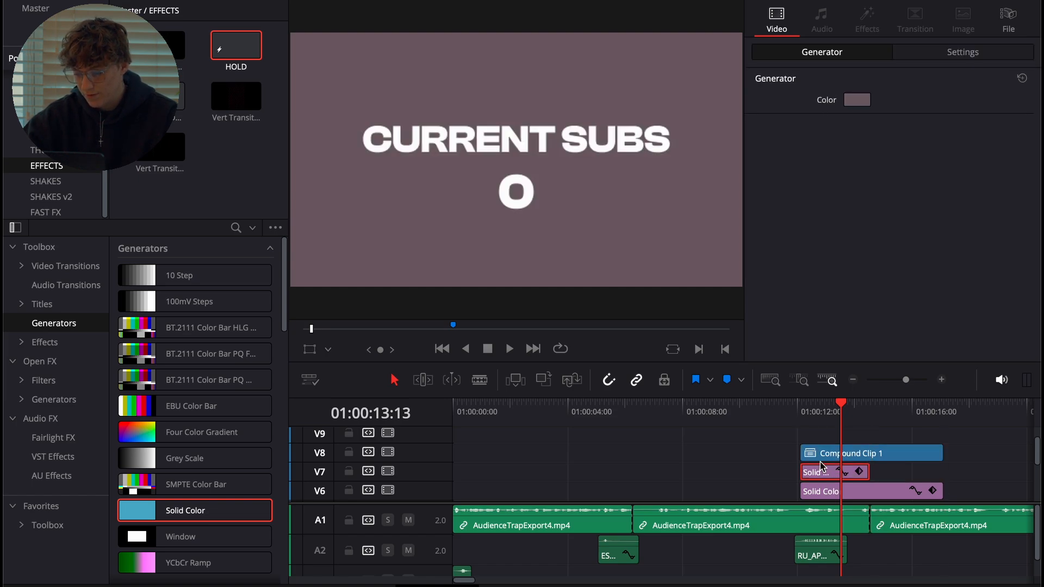
click(862, 492)
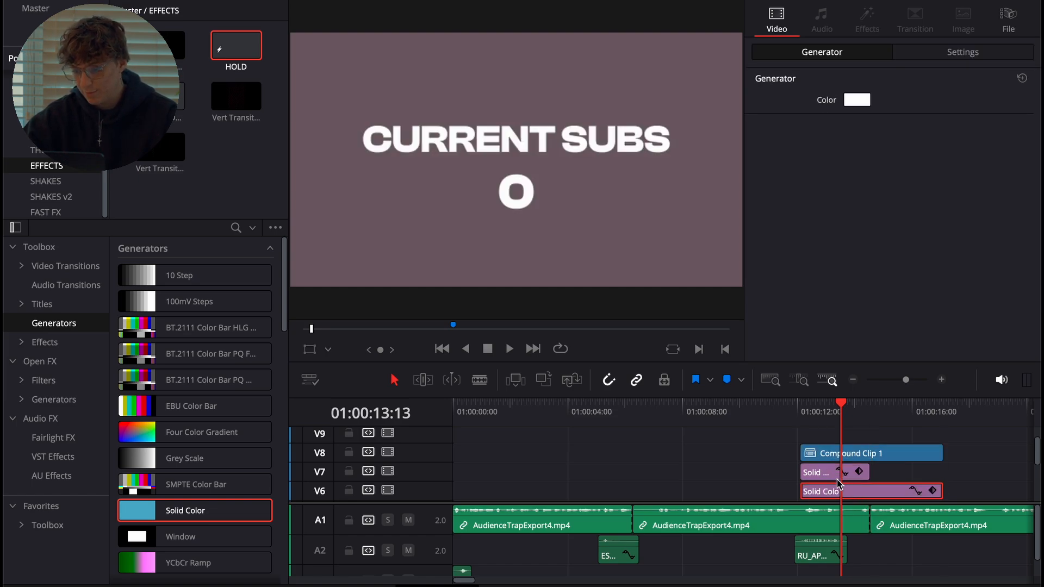
click(864, 472)
scroll(872, 474, down, 3)
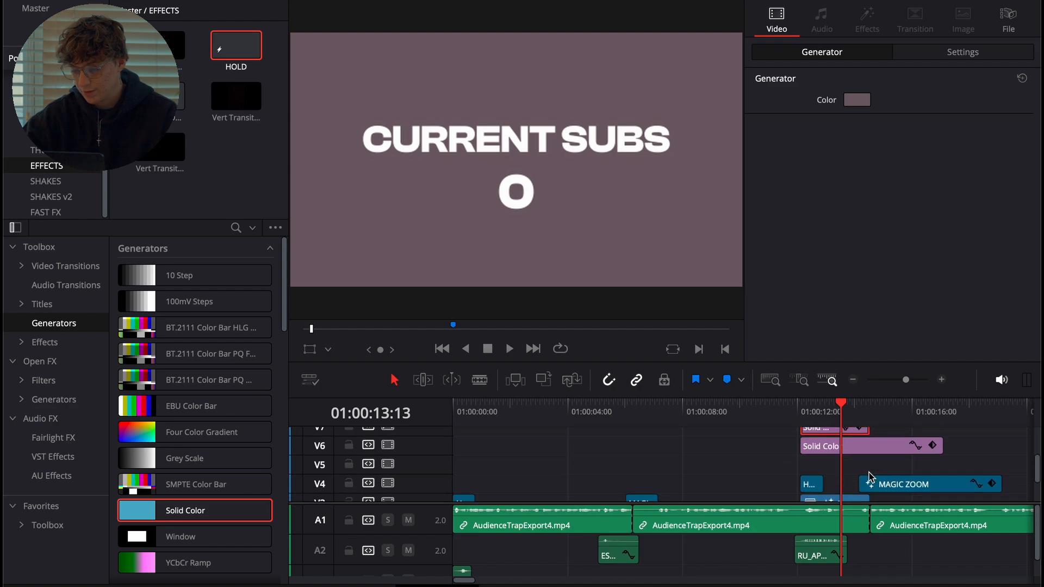
- Trim the white solid on V6 and Compound Clip 1 on V8 to end with the mauve solid, and play the graphic back
scroll(871, 476, up, 2)
drag(942, 465, 870, 464)
scroll(911, 467, up, 1)
drag(938, 453, 869, 453)
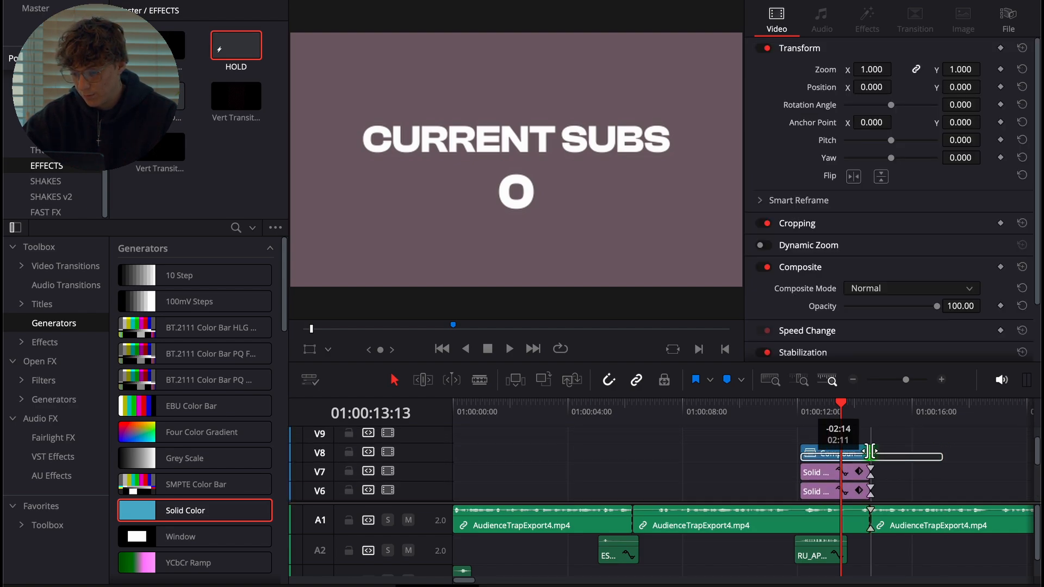
scroll(908, 487, down, 3)
key(space)
key(space)
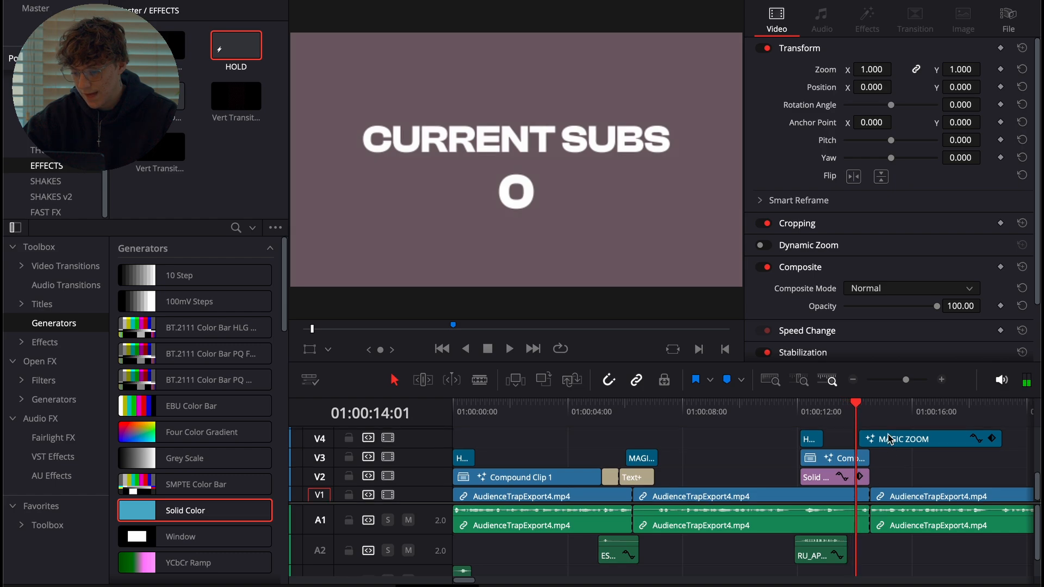
scroll(853, 438, up, 4)
click(800, 415)
key(space)
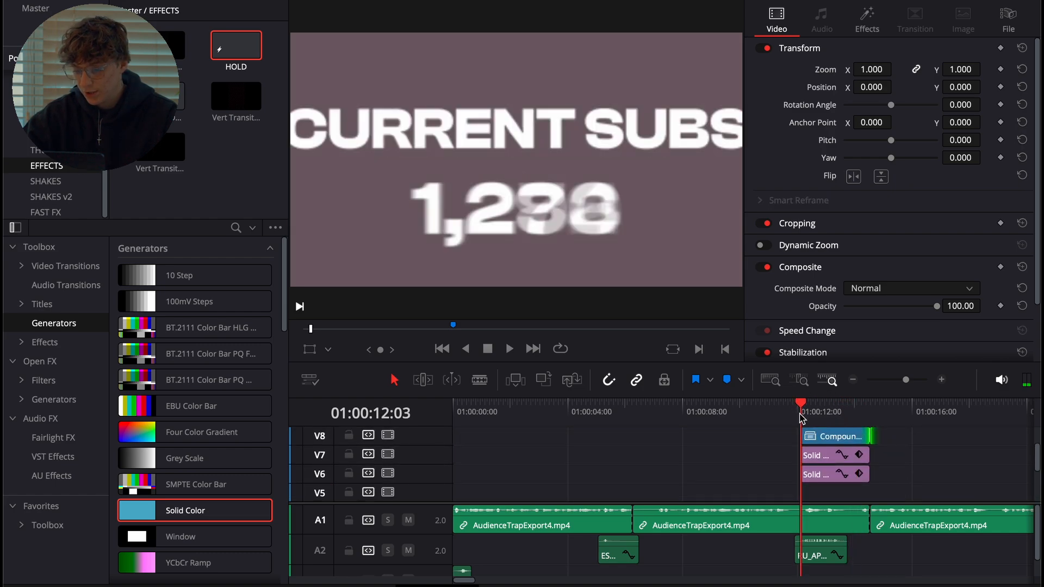
- Combine Compound Clip 1 and the mauve solid into a new compound clip on V7, and move the HOLD clip directly above it to V8
scroll(835, 469, up, 2)
scroll(836, 469, down, 1)
click(830, 456)
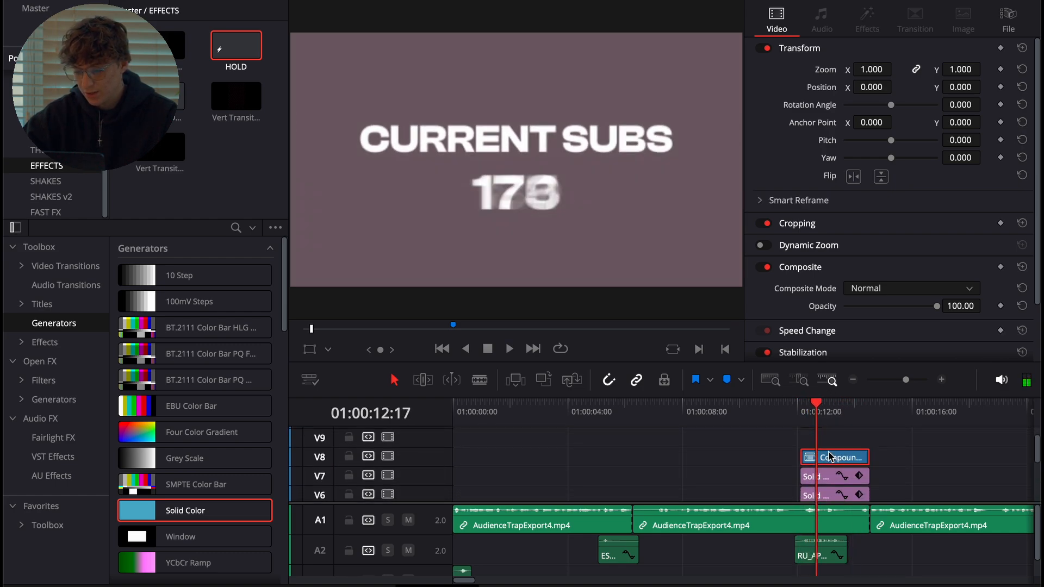
key(Right)
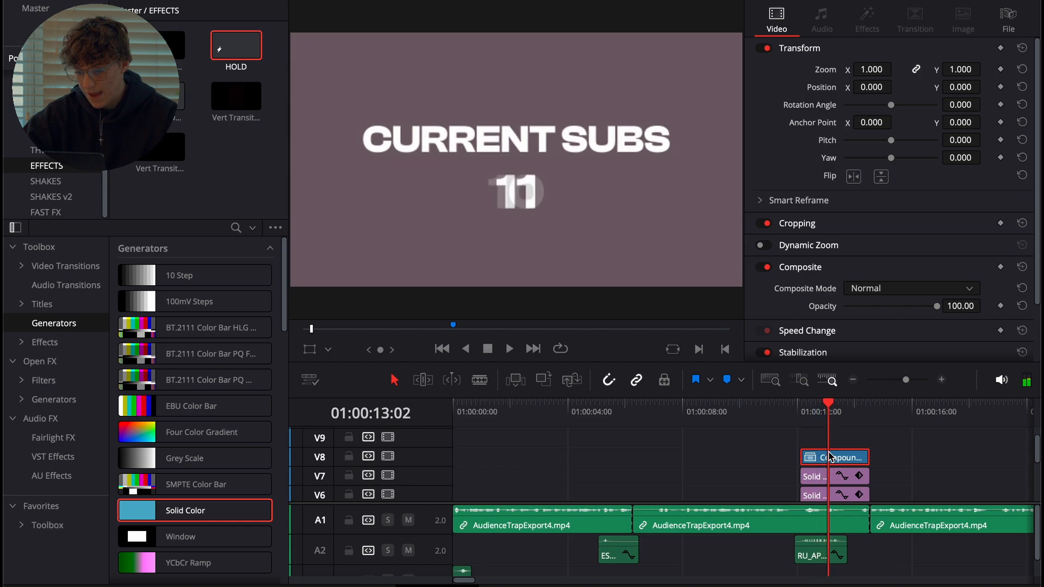
right_click(822, 478)
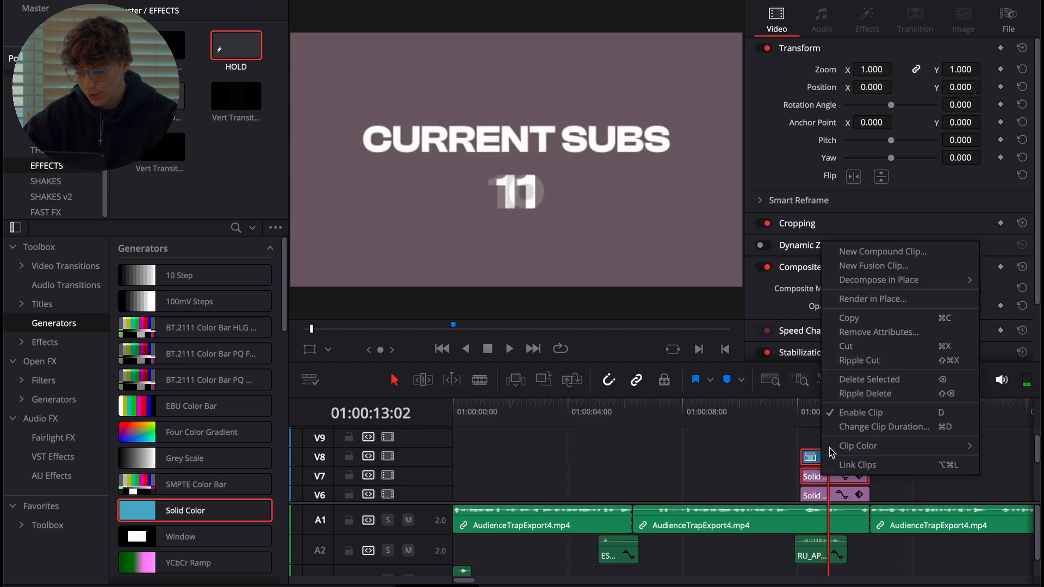
click(883, 252)
key(Return)
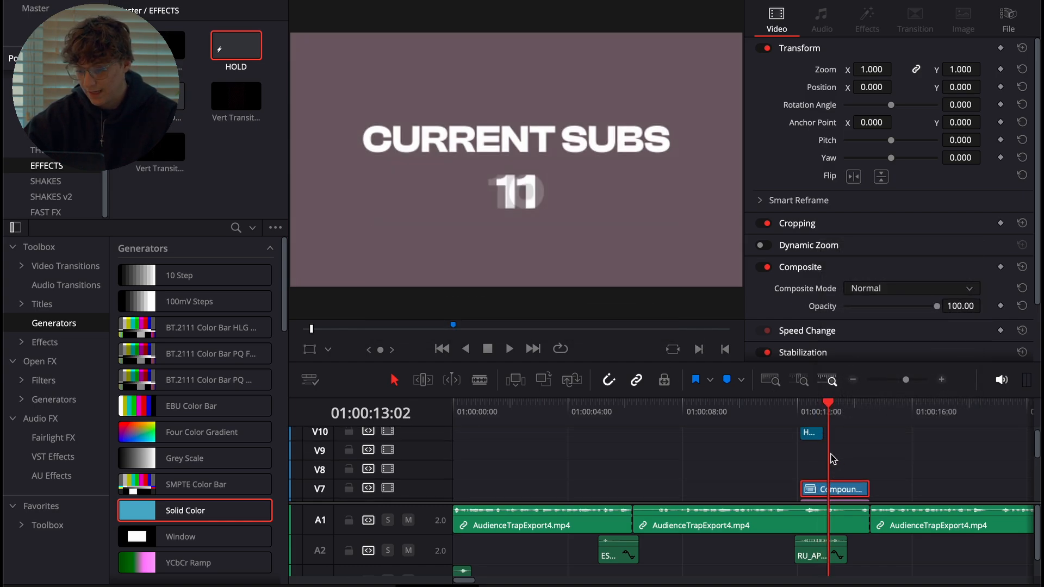
drag(812, 435, 810, 471)
scroll(810, 470, down, 2)
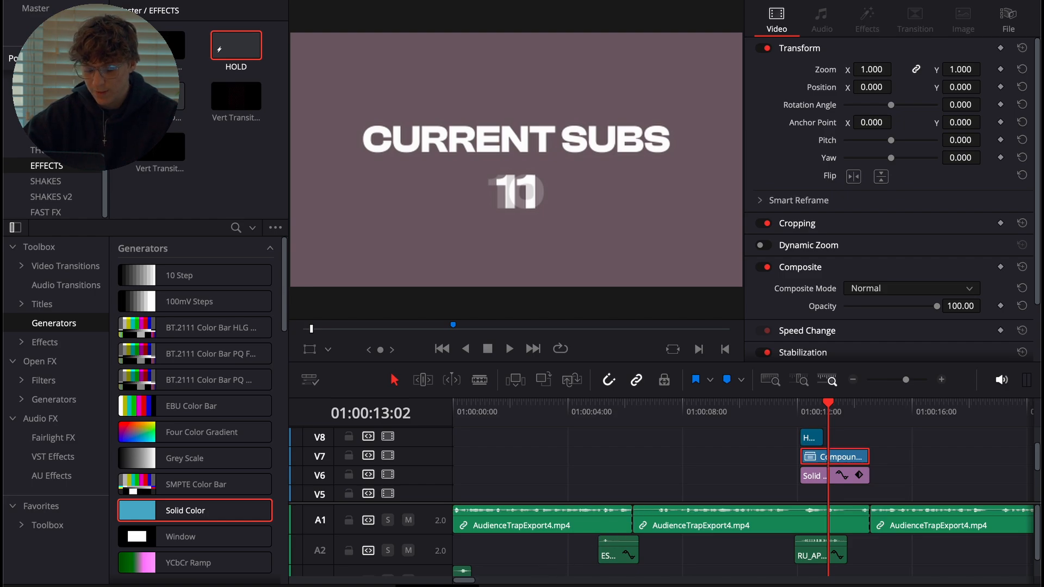
- Open the new compound clip on the Fusion page and add a Transform node between MediaIn1 and MediaOut1
click(522, 586)
drag(153, 303, 5, 303)
key(space)
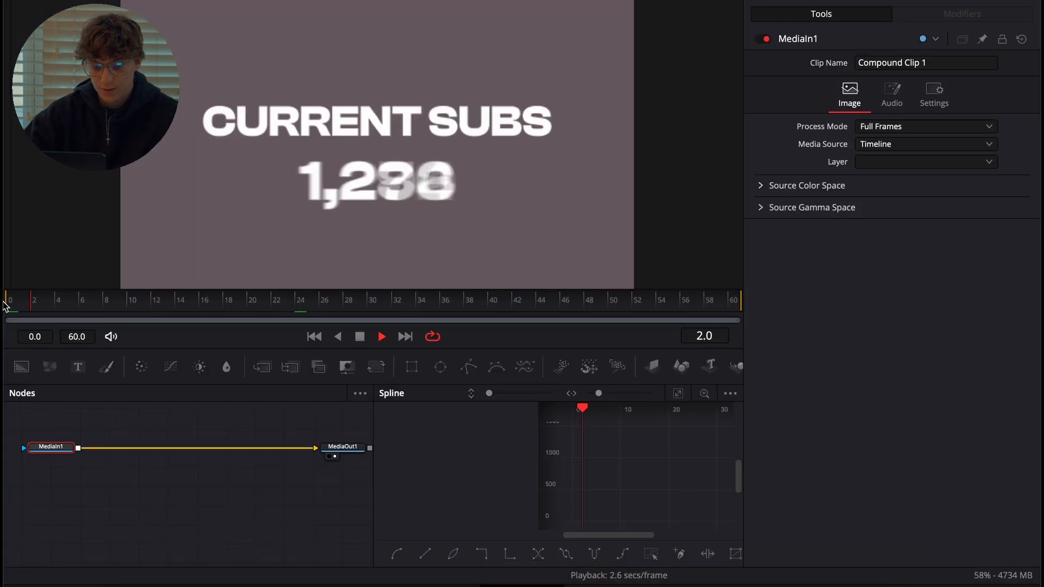
click(428, 311)
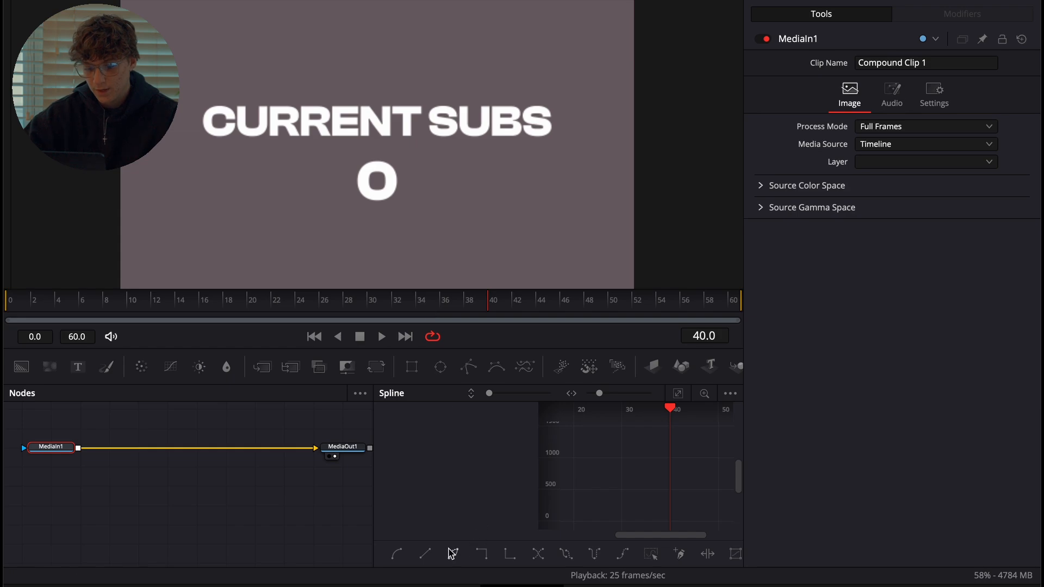
key(shift+space)
text(transf)
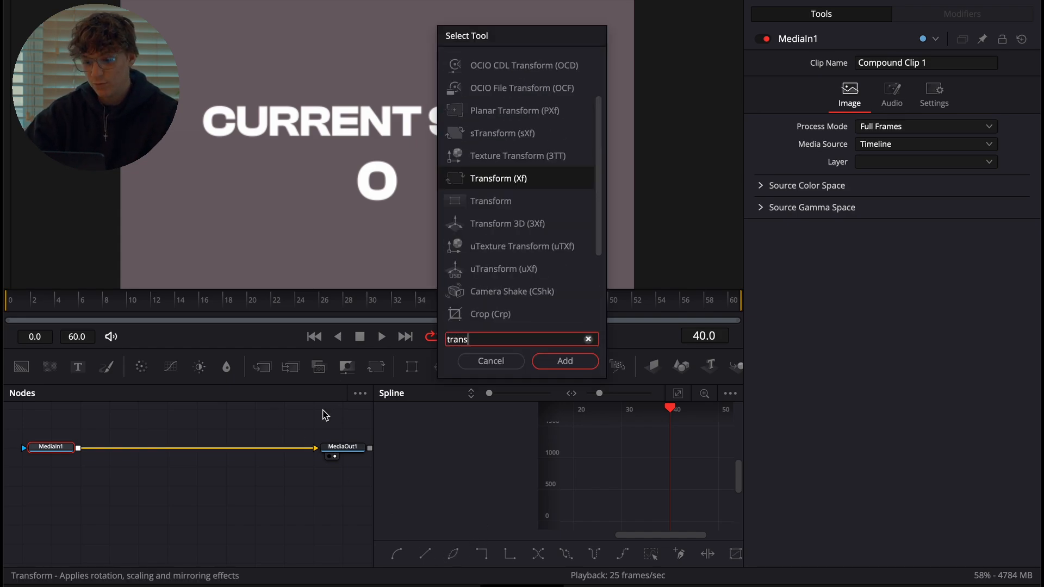
key(Return)
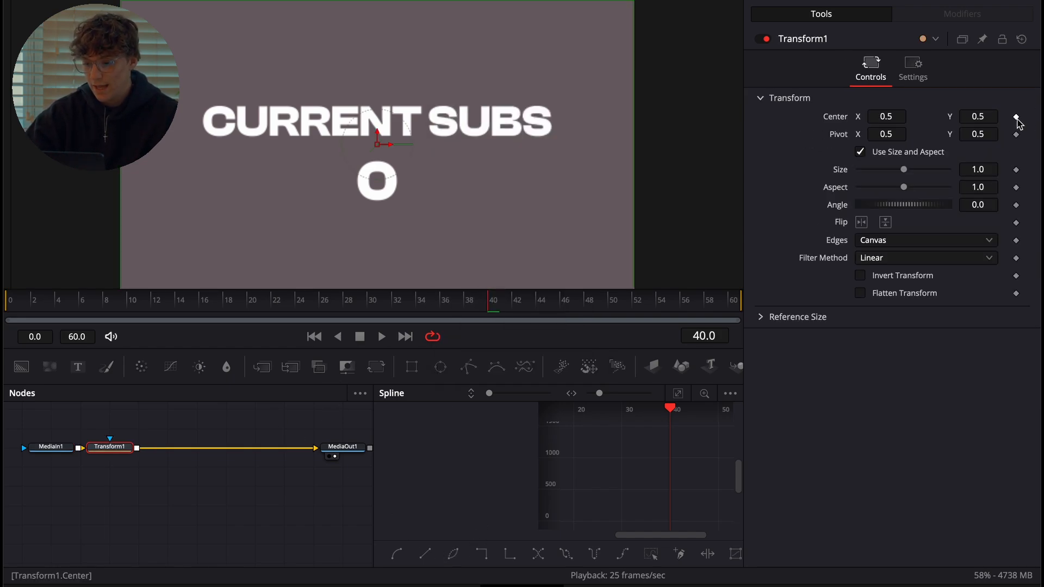
- Keyframe the Transform size from 1.0 at frame 40 to 0.75 at frame 54 and fit the curve in the spline view
click(1016, 170)
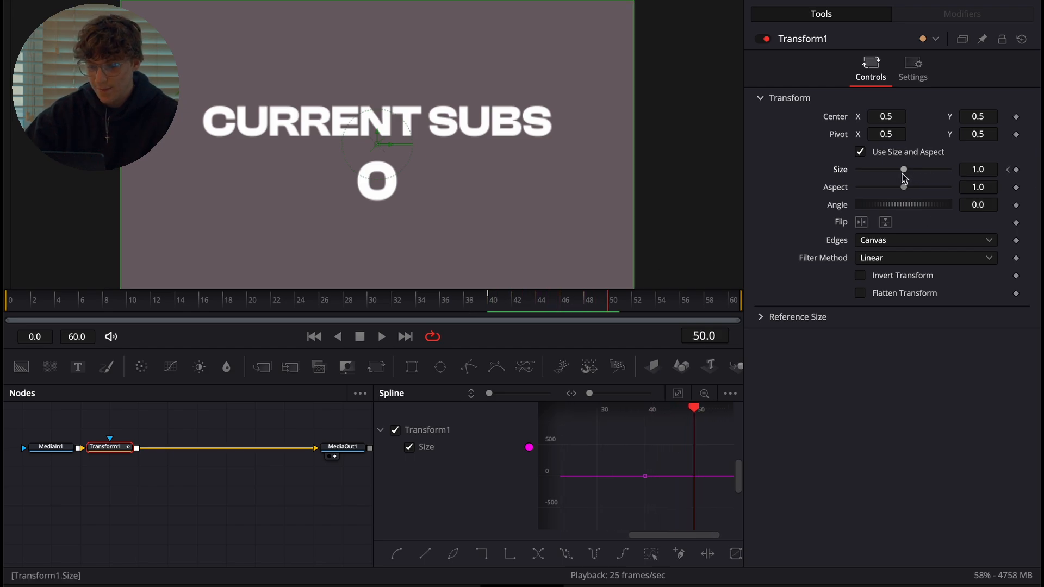
drag(903, 170, 893, 178)
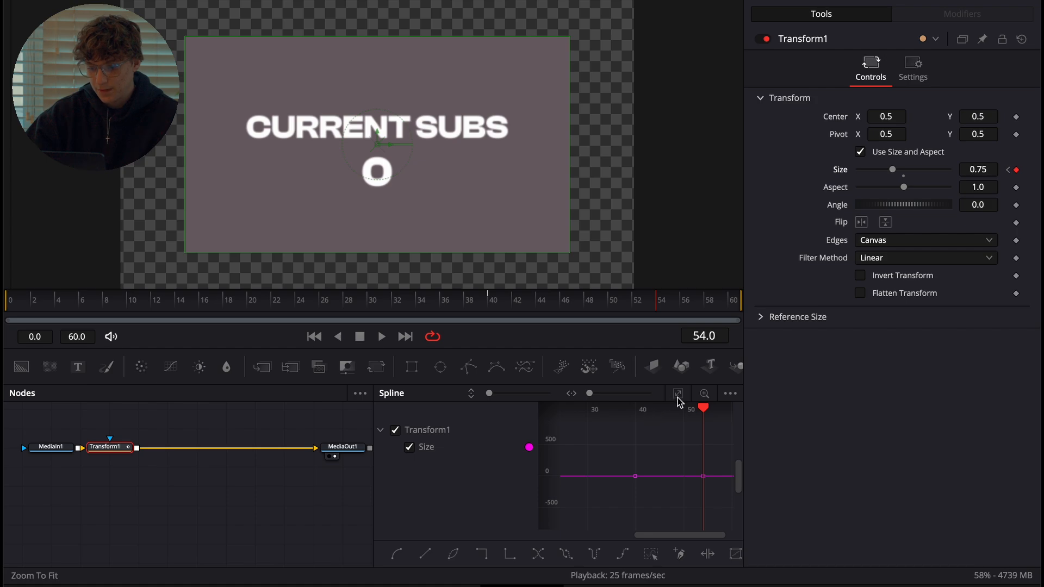
drag(650, 307, 476, 307)
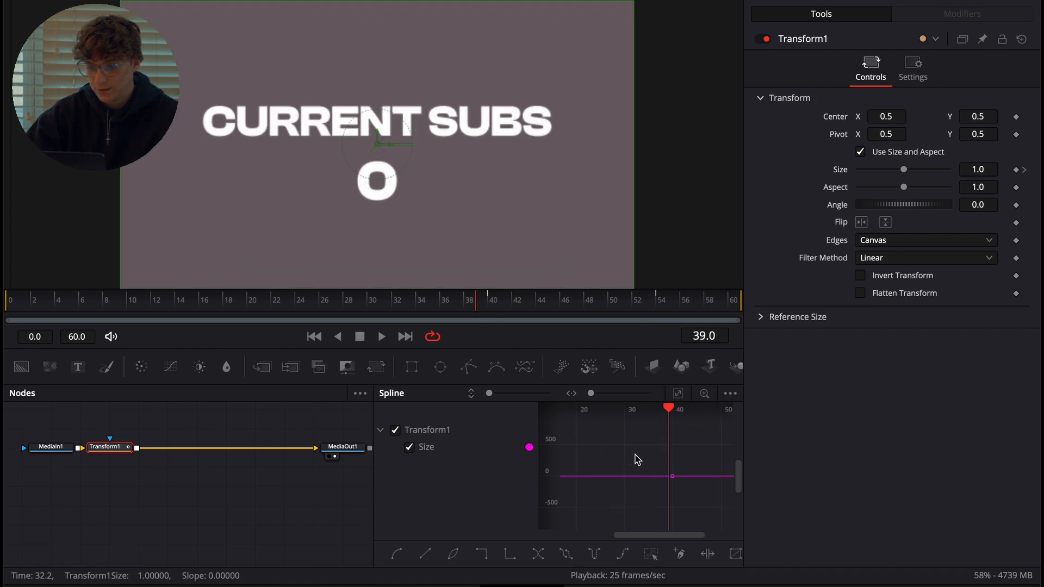
click(678, 394)
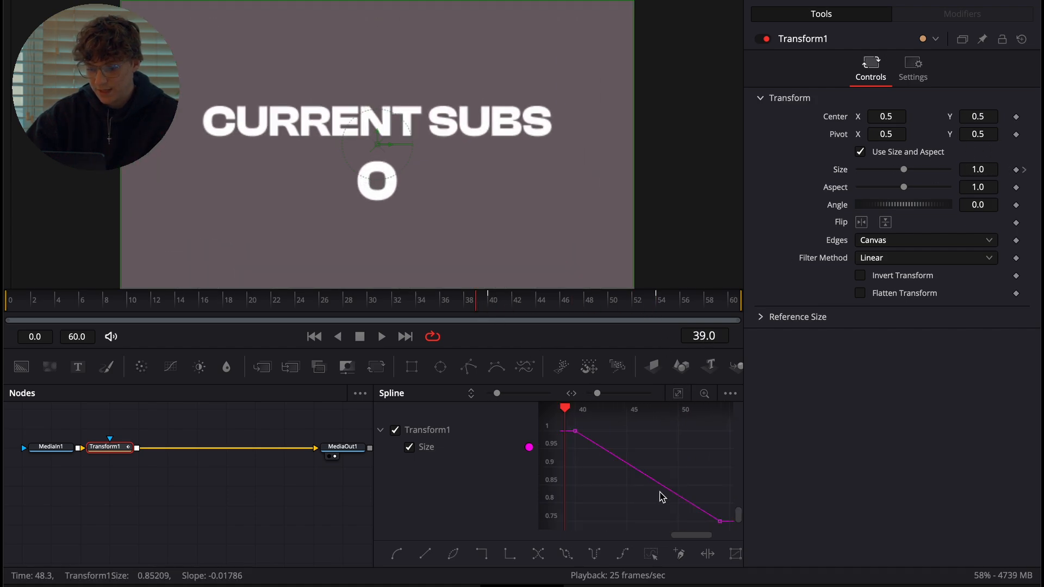
- Try Out Cubic easing on the Transform size curve and reset the curve to linear
right_click(628, 493)
mouse_move(687, 266)
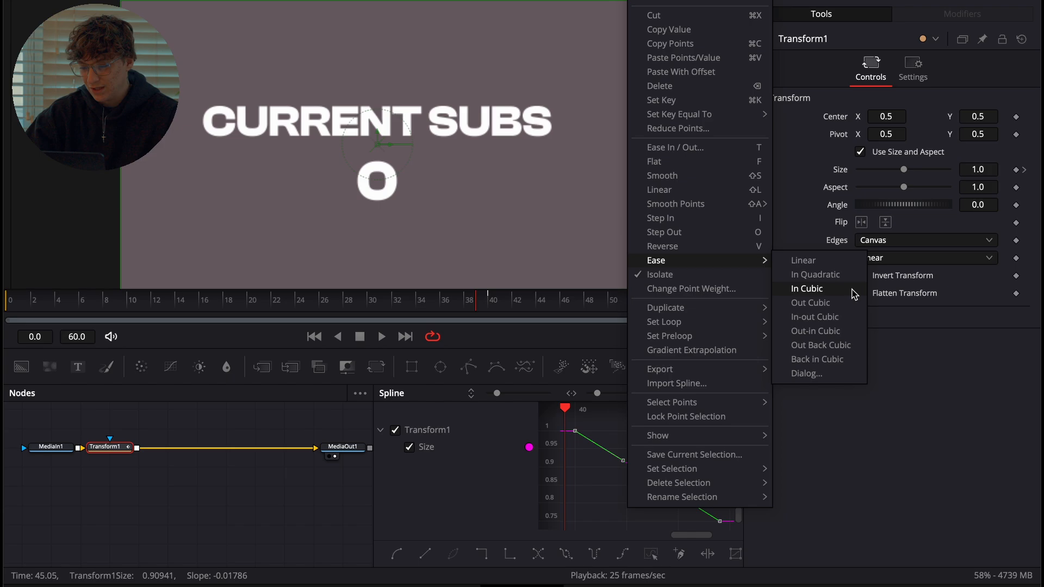
click(821, 303)
key(space)
key(space)
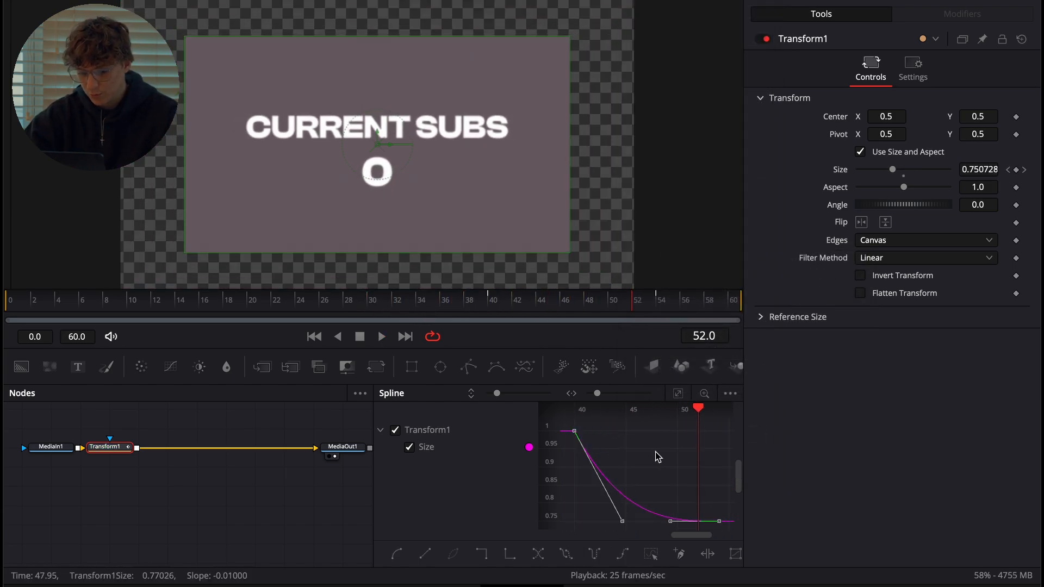
click(425, 554)
- Apply In Cubic easing to the Transform size curve and play back the shrink
right_click(652, 488)
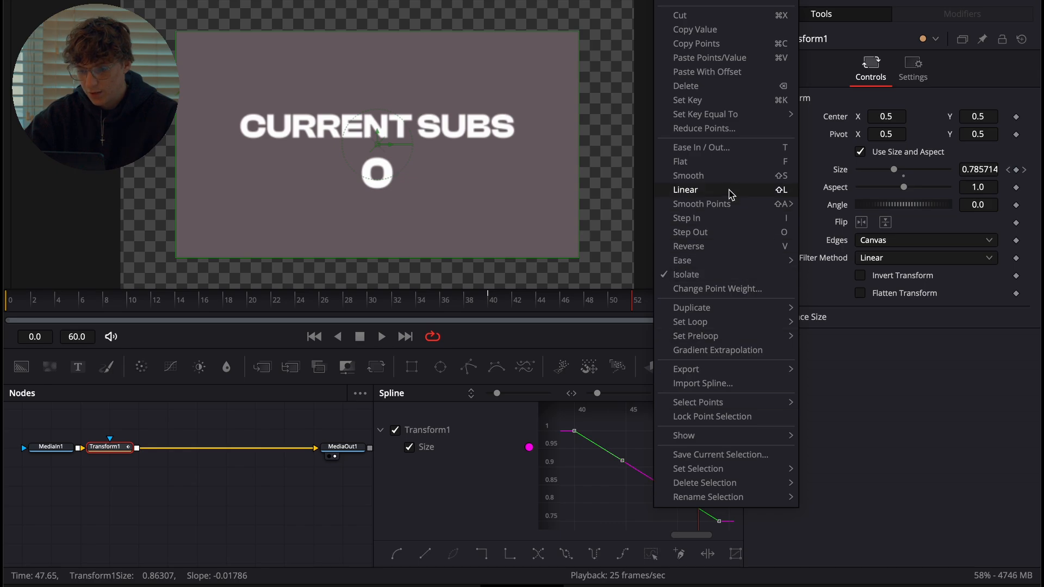
mouse_move(706, 261)
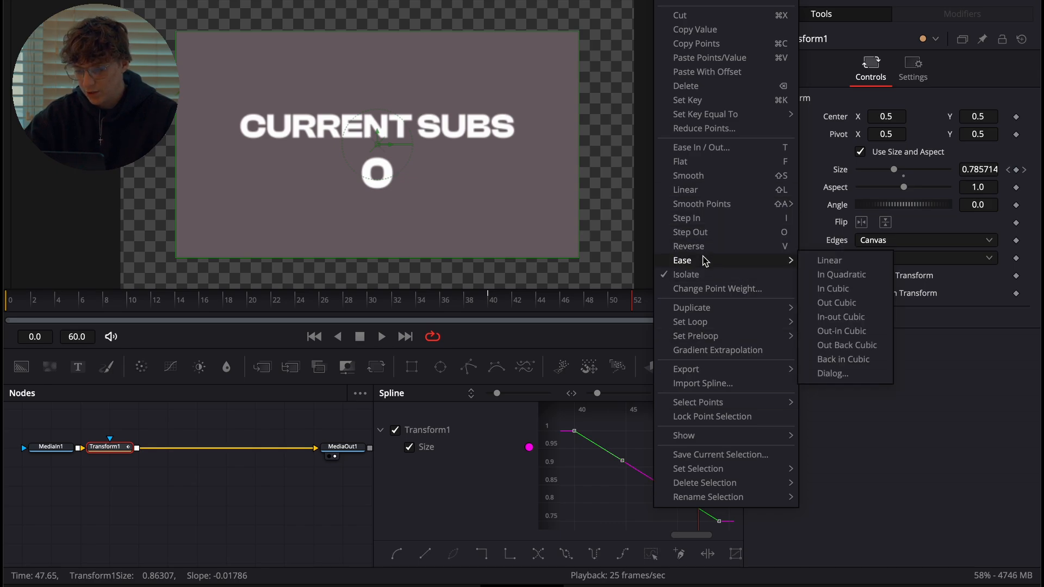
click(836, 291)
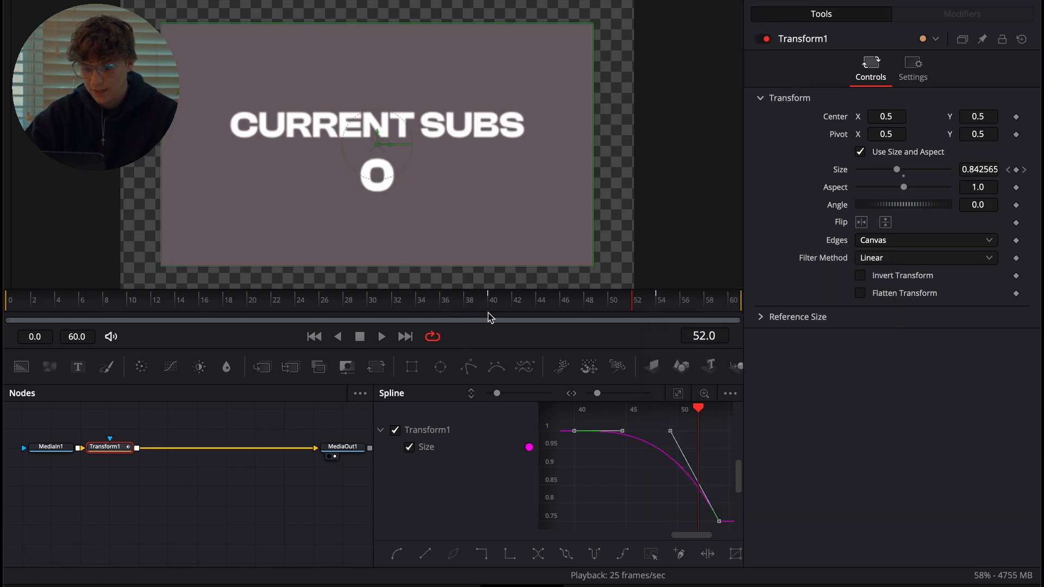
click(475, 302)
key(space)
key(space)
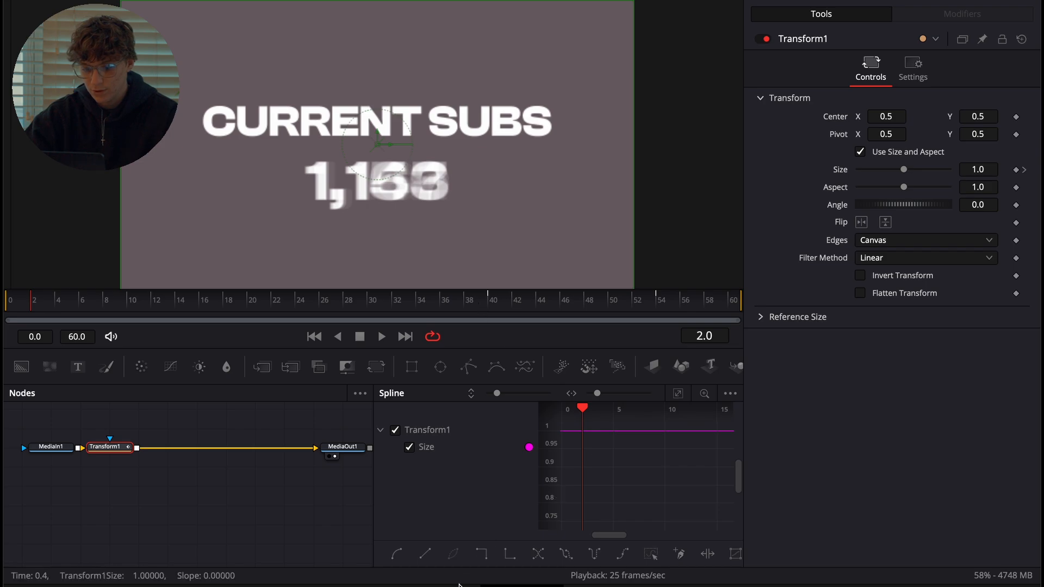
- Return to the Edit page and move the MAGIC ZOOM clip to track V8, starting slightly before the end of the compound clip
click(457, 586)
scroll(893, 459, down, 4)
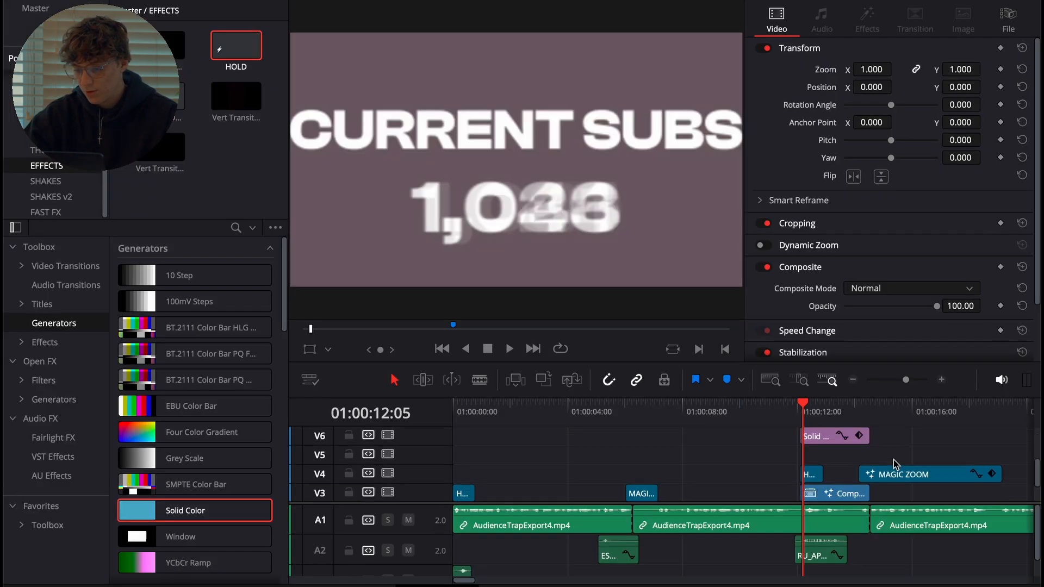
click(894, 441)
mouse_move(894, 443)
mouse_down()
mouse_move(893, 417)
mouse_move(891, 462)
mouse_move(884, 435)
mouse_up()
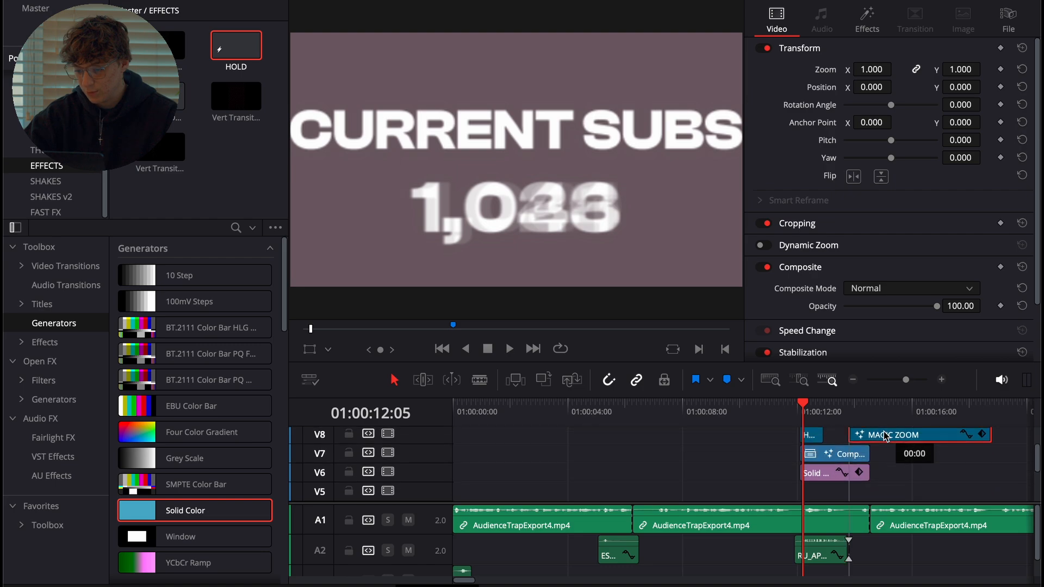
key(space)
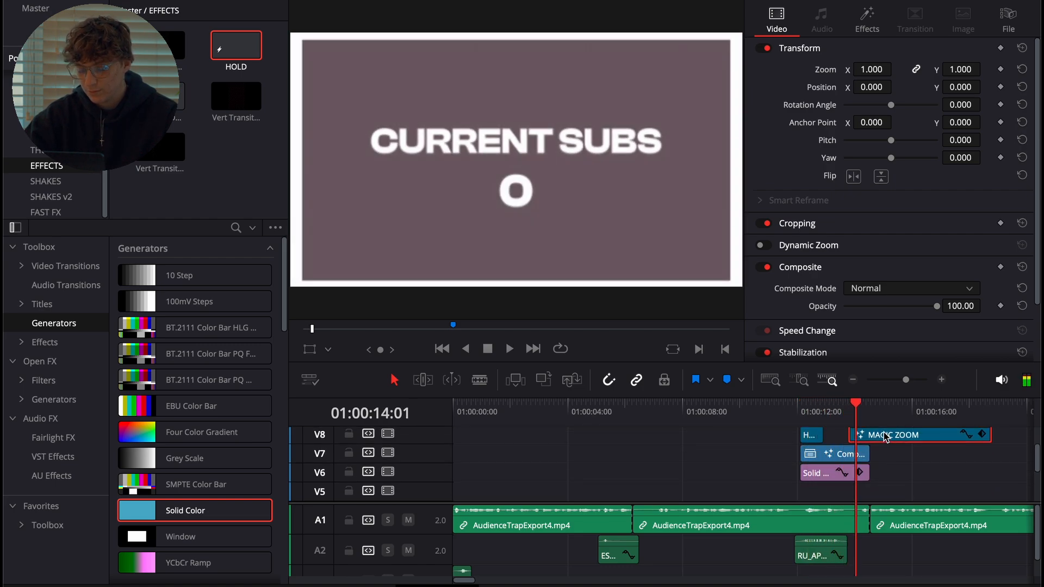
drag(886, 438, 898, 437)
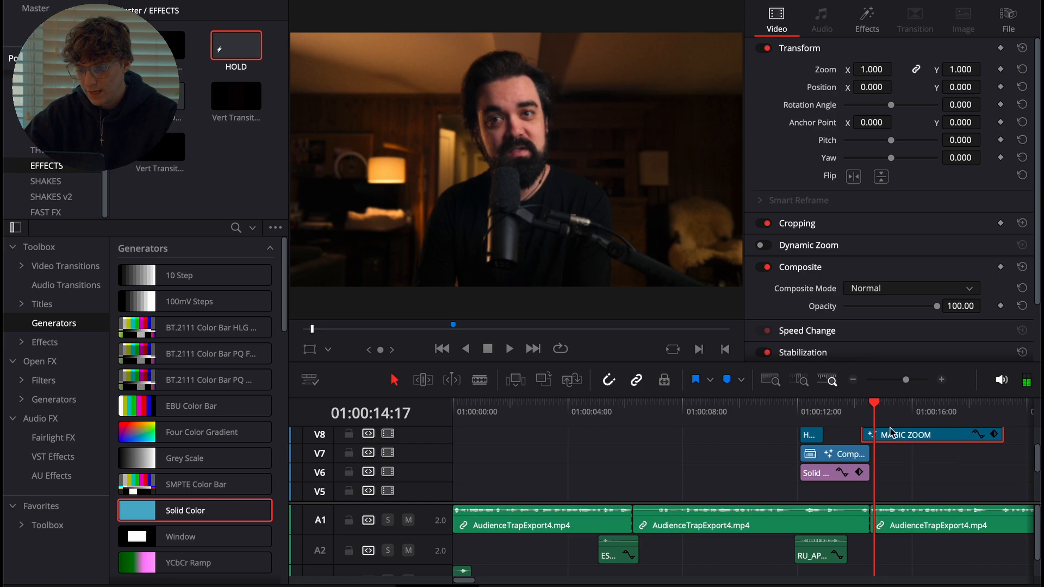
- Play back the CURRENT SUBS graphic through its shrink and the MAGIC ZOOM transition into the footage
click(861, 412)
key(space)
click(847, 408)
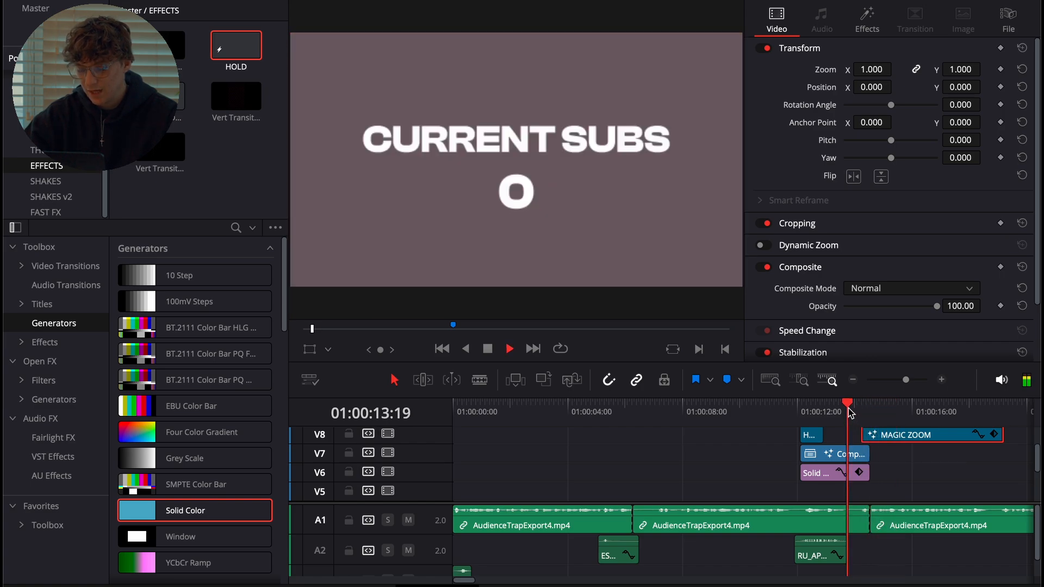
drag(840, 412, 807, 415)
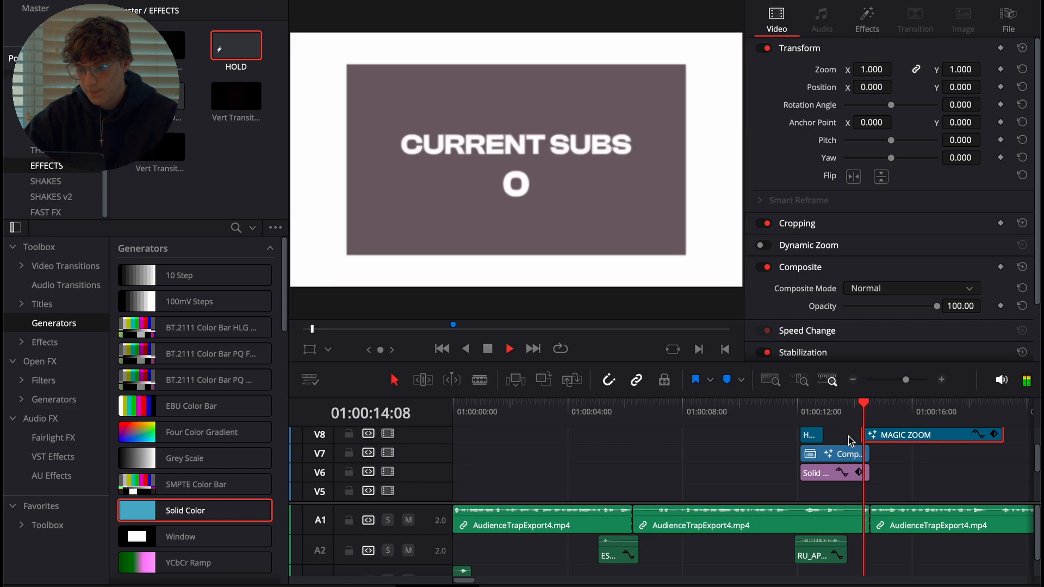
click(820, 412)
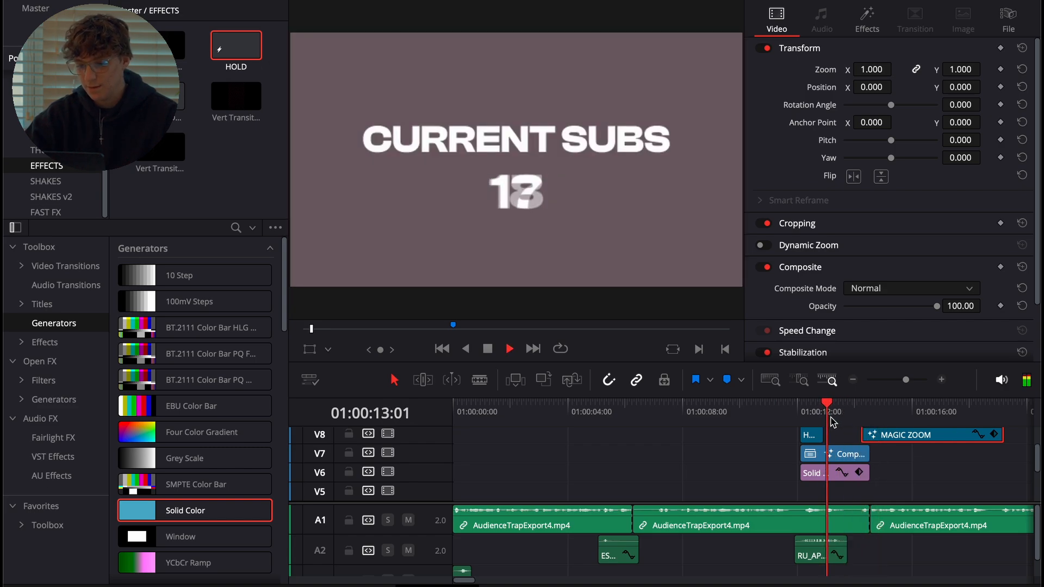
key(space)
click(824, 470)
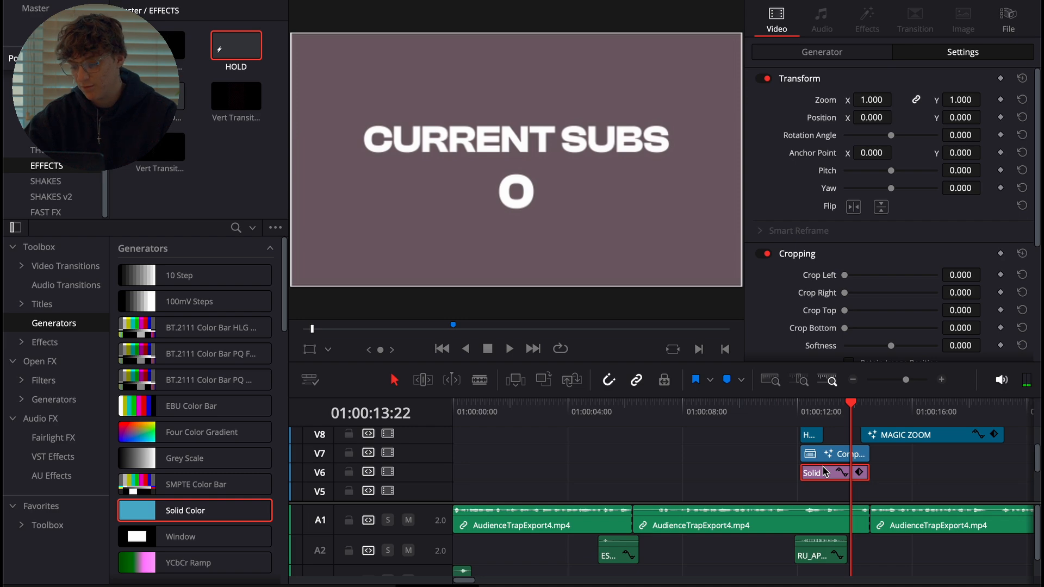
- Play the IDENTIFY Your Audience title from 01:06:31:16 and examine how its background and text animate in
click(852, 381)
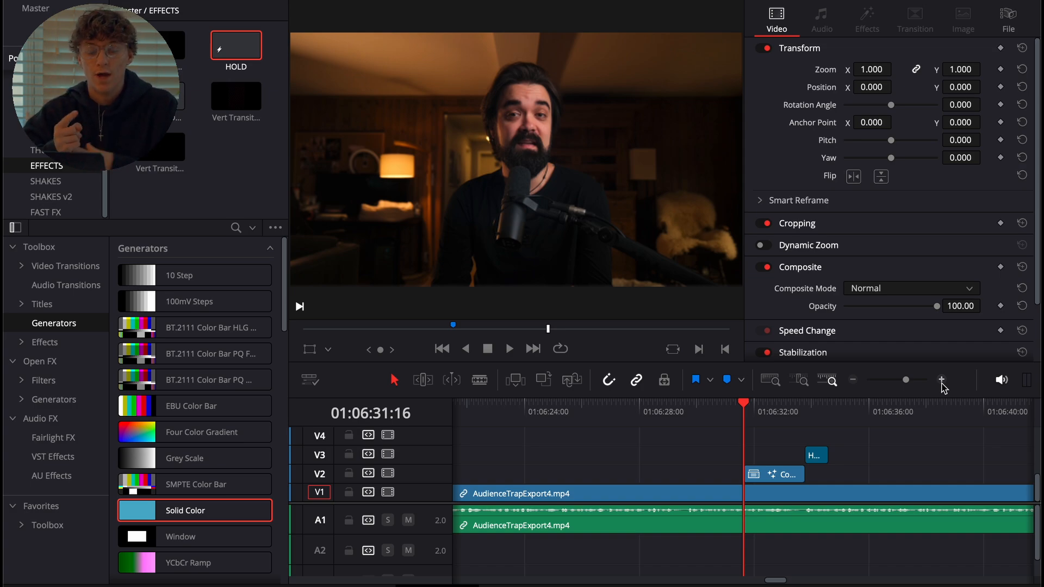
key(space)
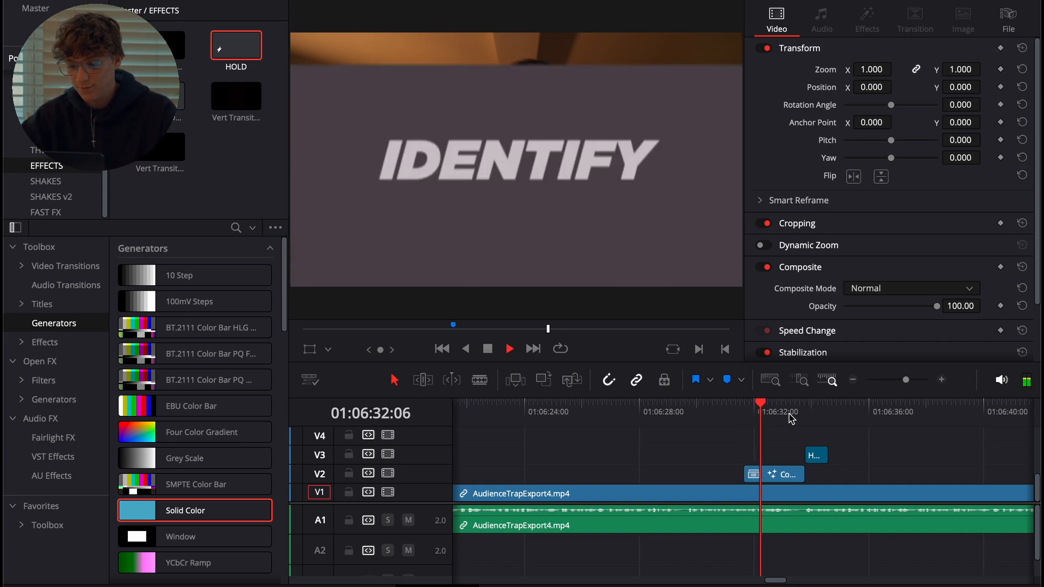
key(space)
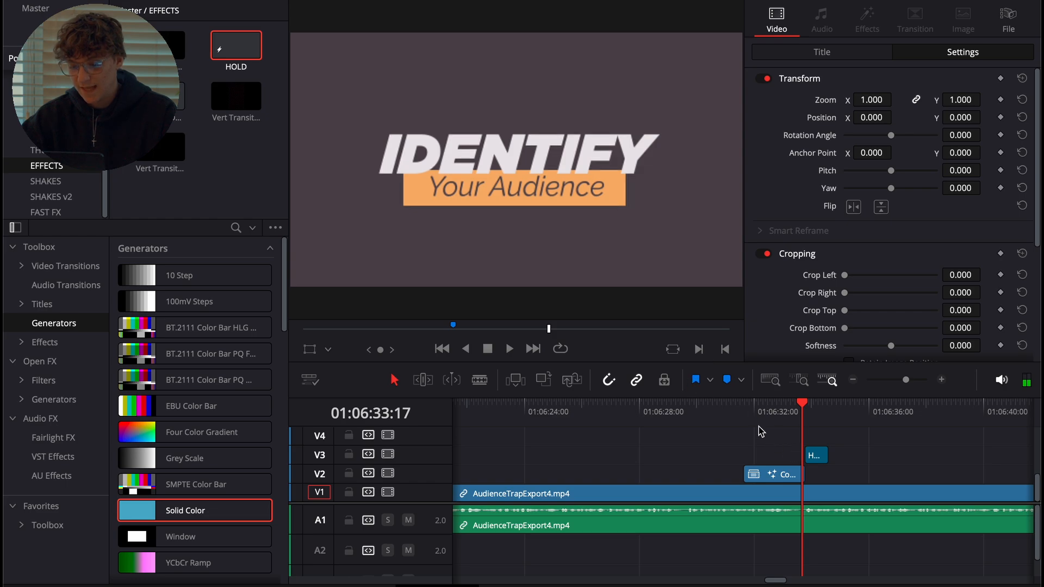
click(744, 407)
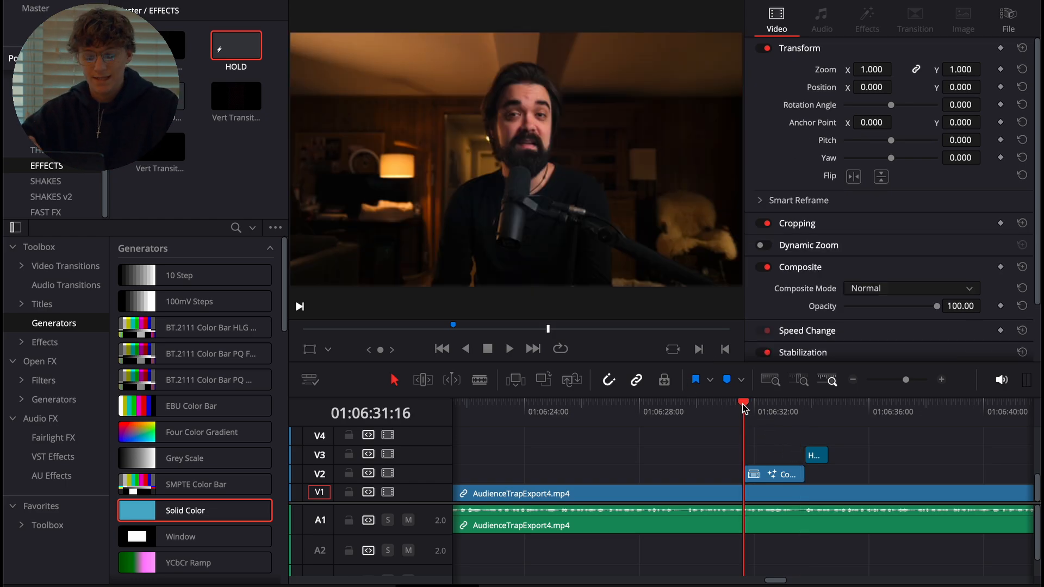
click(941, 380)
key(space)
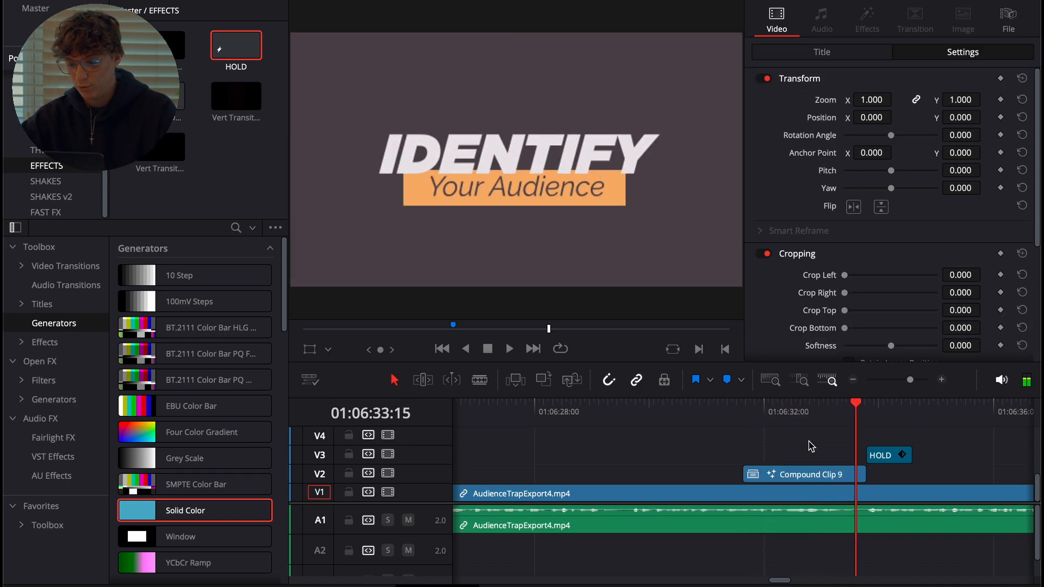
- Place a Solid Color generator on track V4 at 01:06:31:16 and set its color to a muted brown
drag(822, 413, 746, 418)
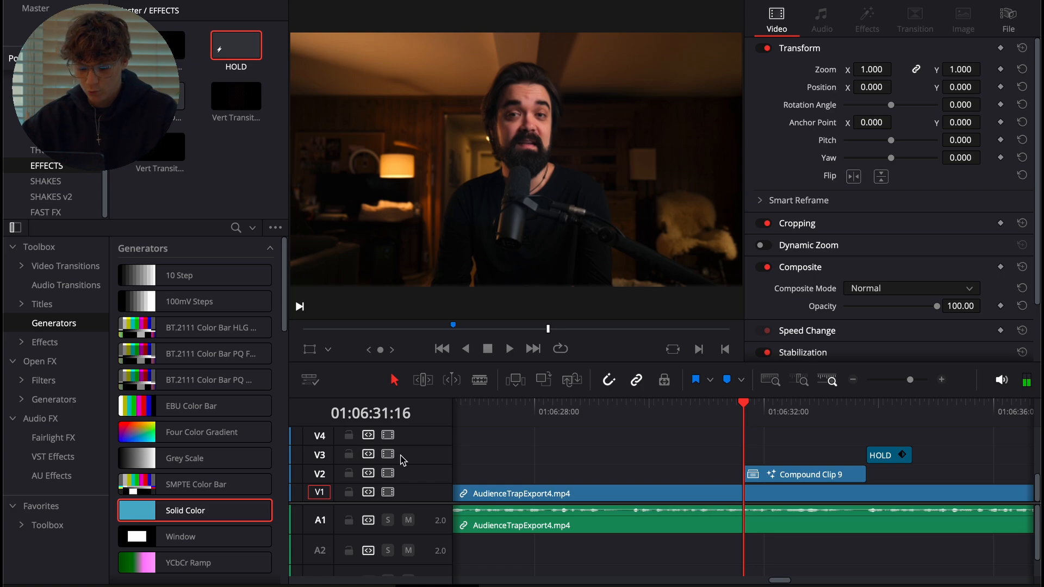
drag(193, 518, 810, 462)
click(822, 52)
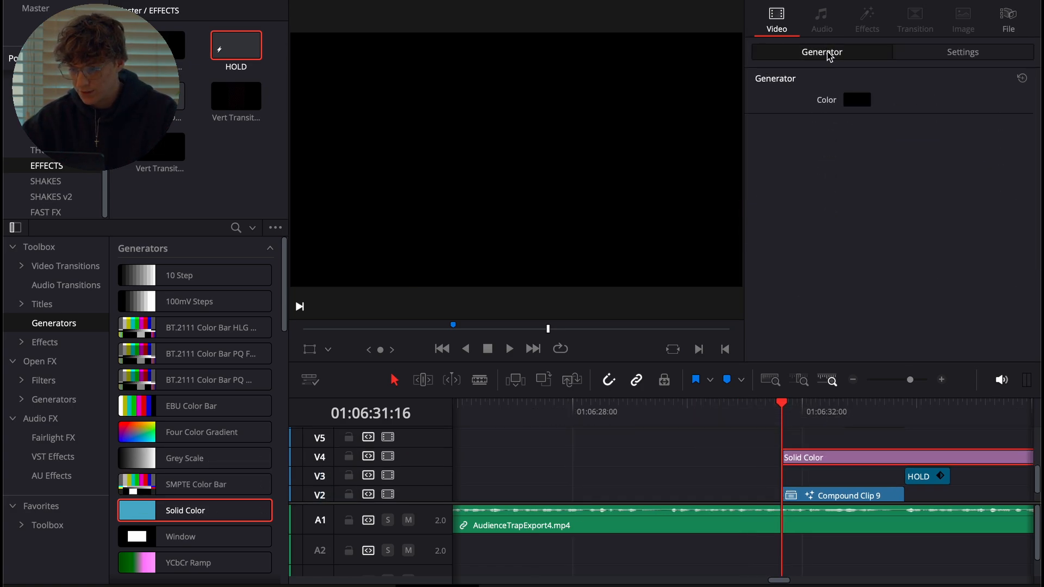
click(856, 103)
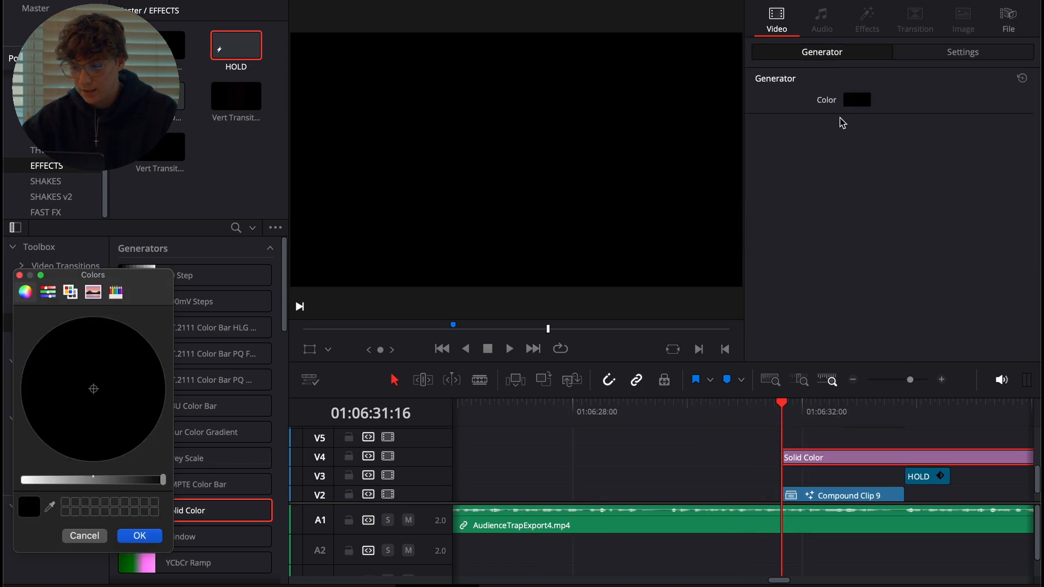
click(109, 482)
mouse_move(102, 399)
mouse_down()
mouse_move(121, 381)
mouse_move(106, 387)
mouse_up()
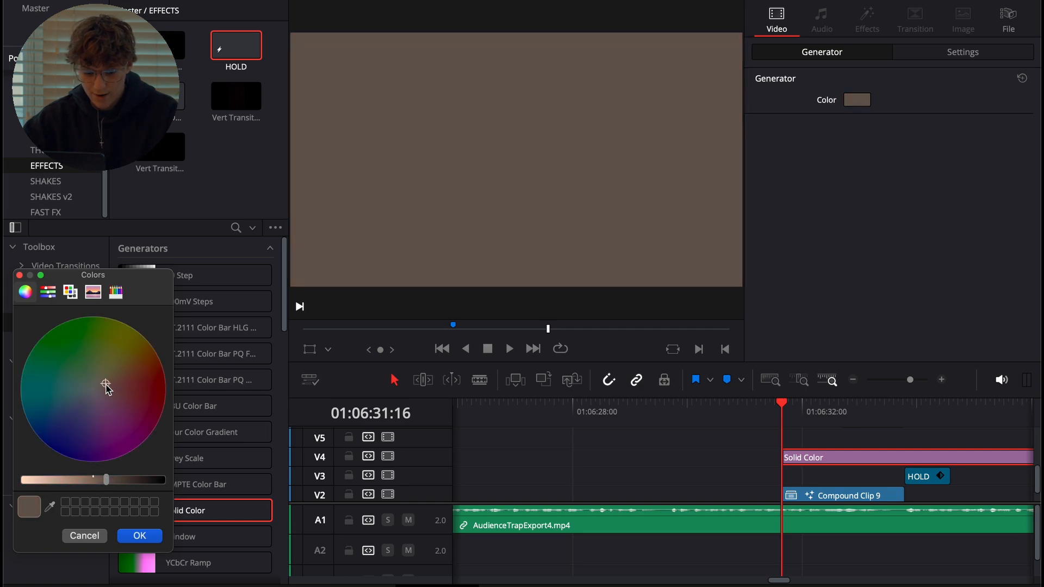
click(140, 536)
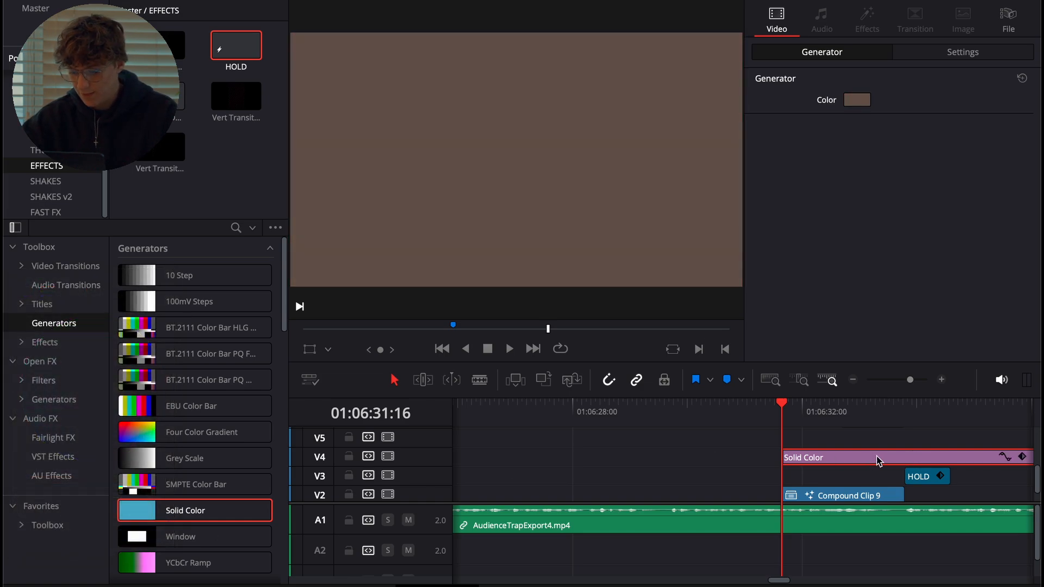
- Split the Solid Color clip at 01:06:33:20, where Compound Clip 9 ends, and delete the remainder
click(905, 423)
key(super+b)
click(921, 455)
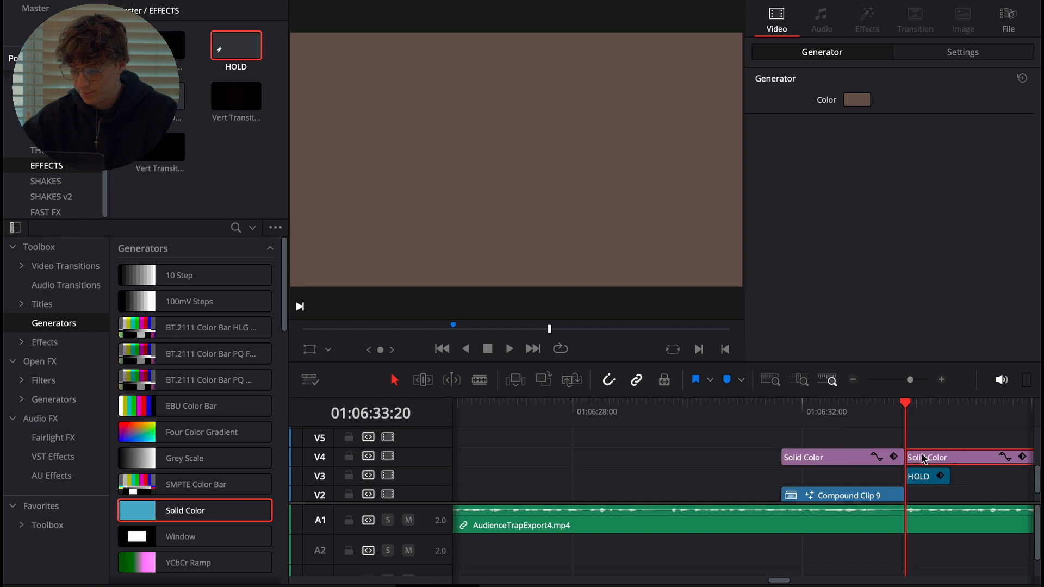
key(BackSpace)
- Return to 01:06:31:16 and turn the Solid Color clip into a compound clip named Compound Clip 1
click(782, 422)
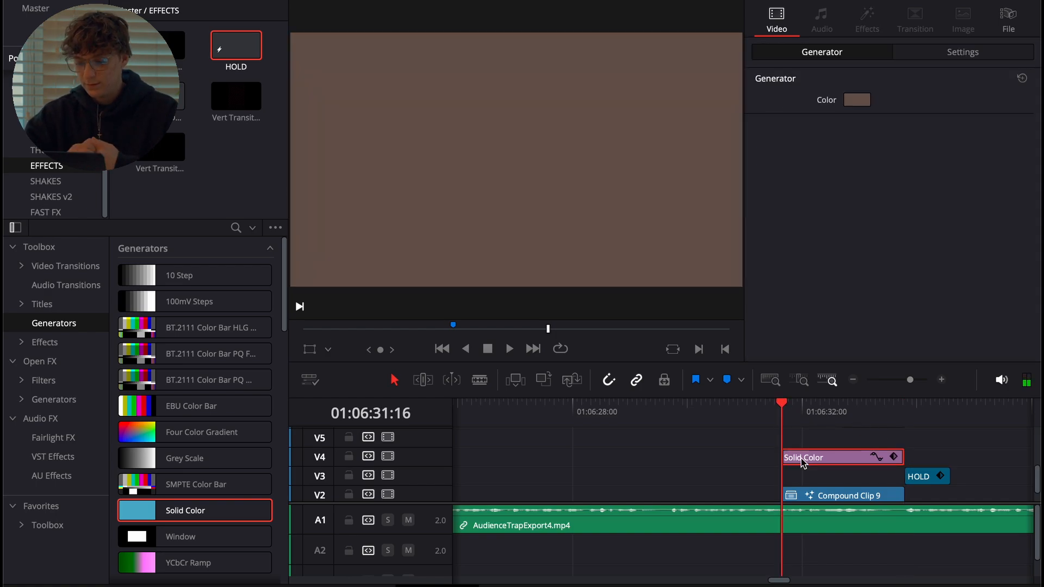
right_click(801, 460)
click(845, 302)
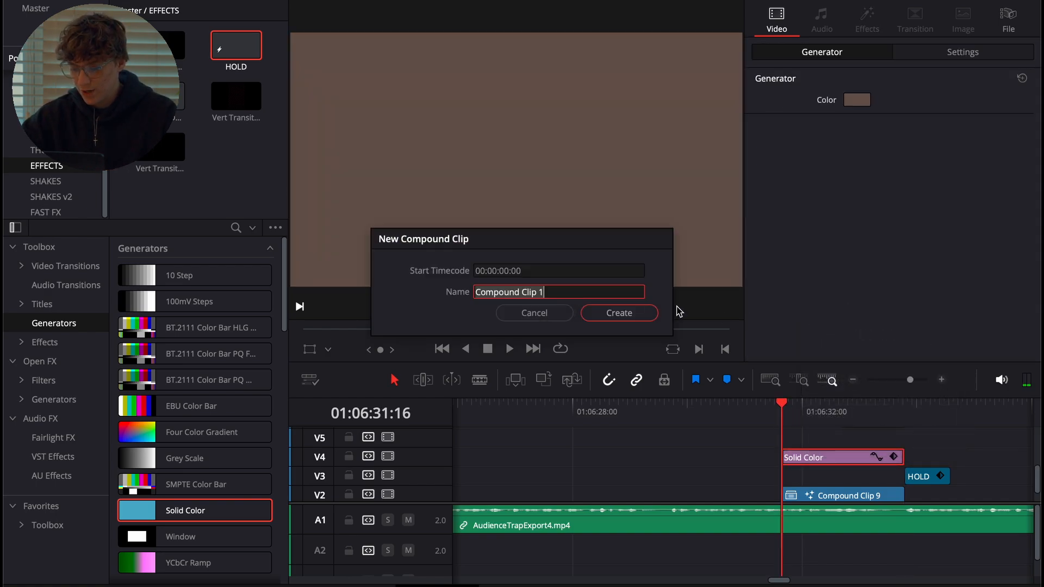
click(618, 310)
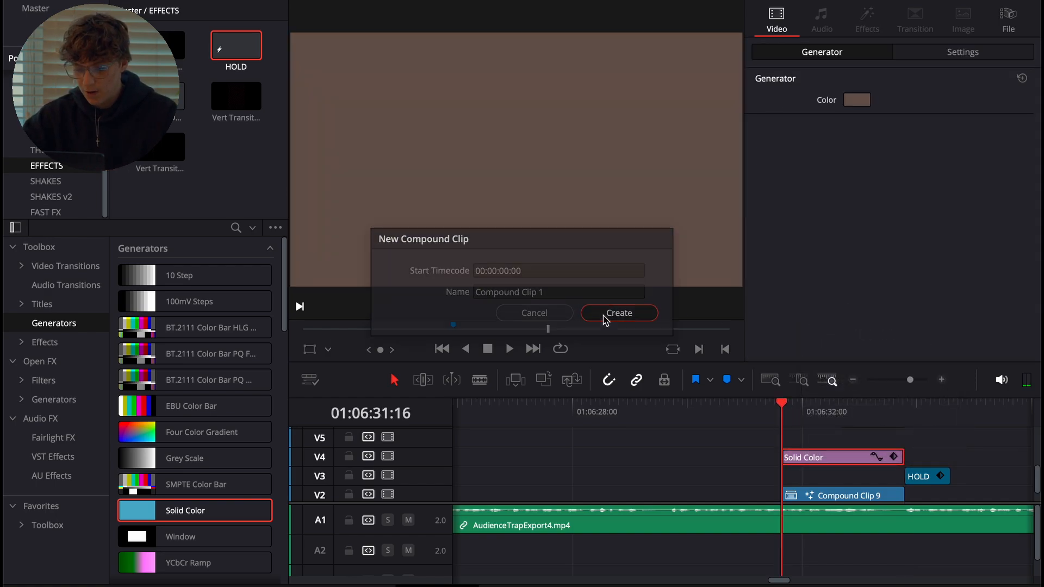
- Apply the Up V2 effect to Compound Clip 1 on track V4
click(42, 342)
scroll(184, 353, down, 10)
scroll(184, 354, down, 3)
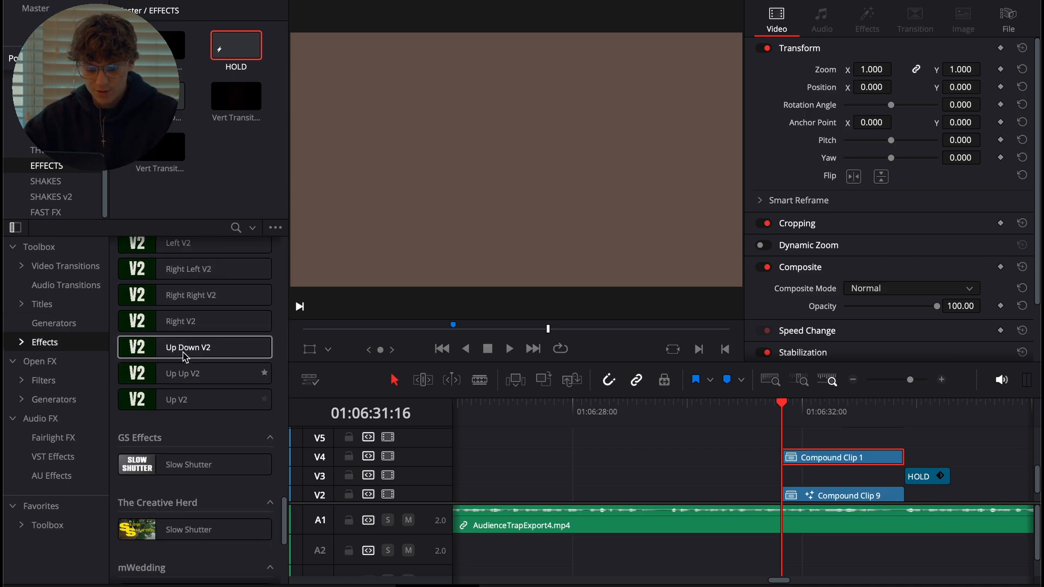
scroll(184, 359, up, 3)
drag(174, 507, 836, 444)
- Play the start of Compound Clip 1 and step through it frame by frame to examine the background's slide-up motion
key(space)
key(space)
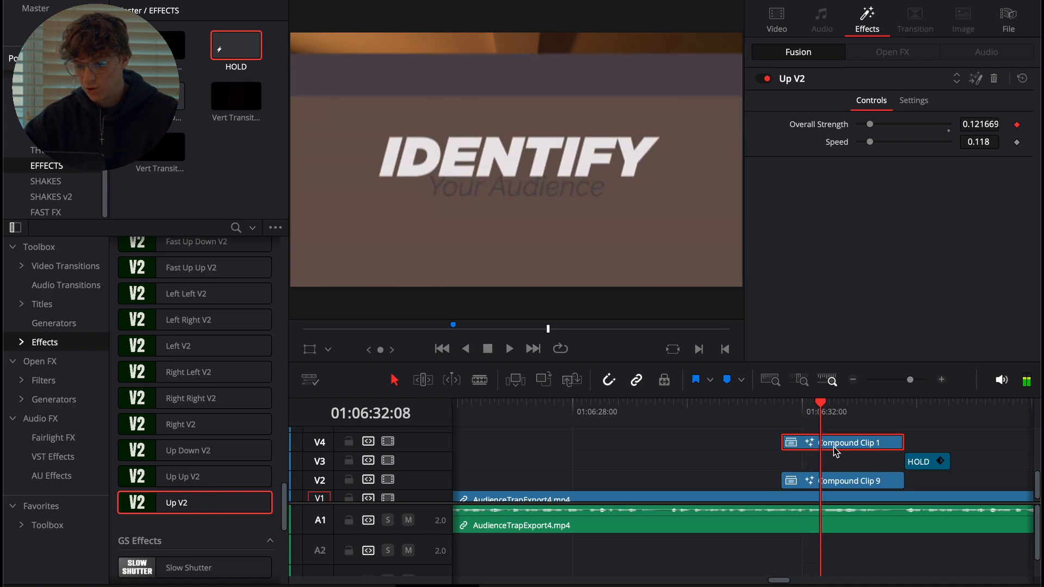
key(Right)
key(Right)
key(Right)
key(Right)
key(Right)
key(Right)
key(Right)
key(Right)
key(Right)
key(Right)
key(Right)
key(Right)
key(Right)
key(Right)
key(Right)
key(Right)
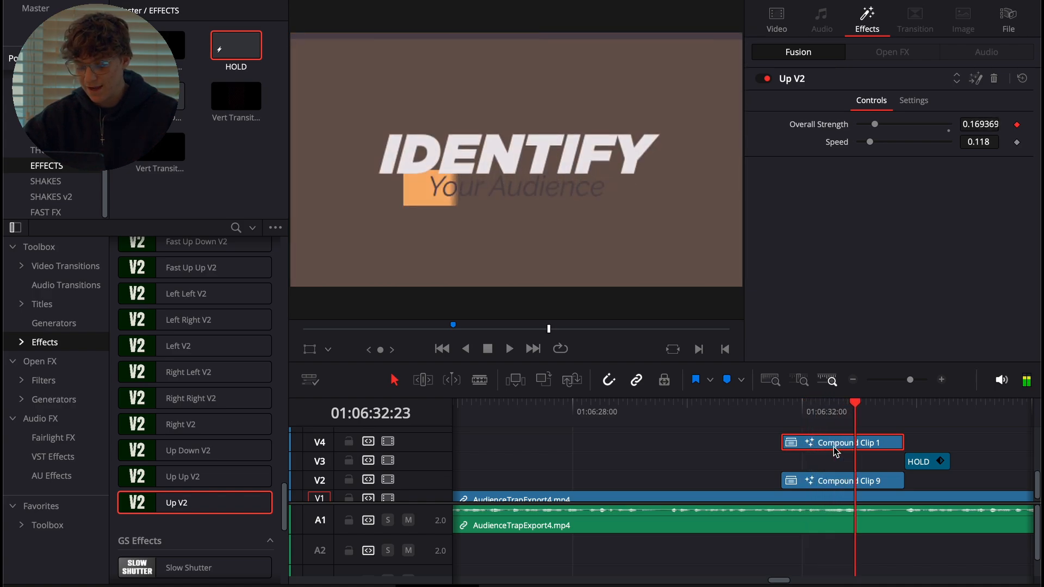
- Disable Compound Clip 9 on track V2 and play back the brown background sliding up over the footage
click(836, 478)
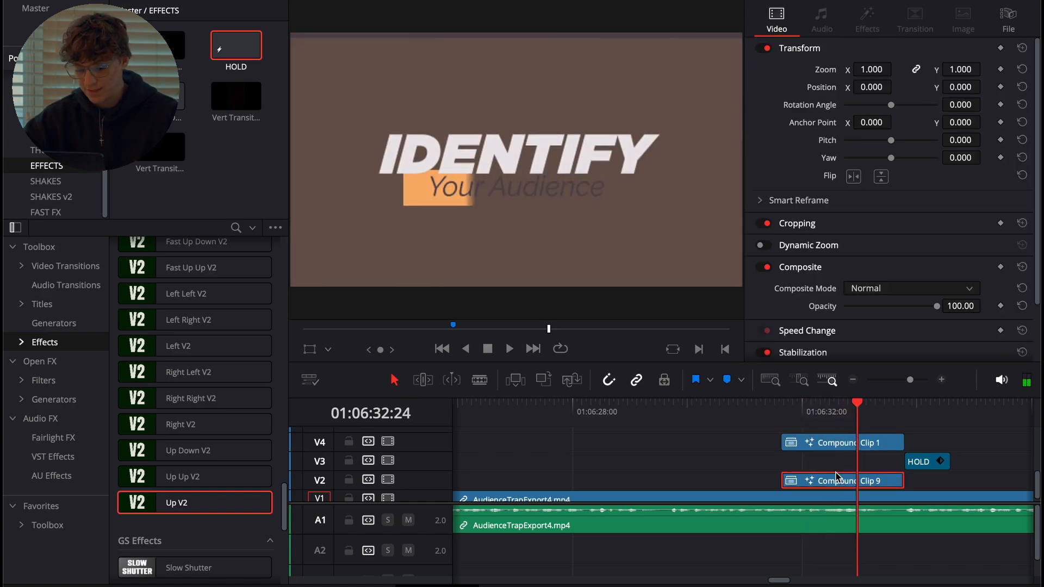
click(818, 446)
click(786, 418)
key(space)
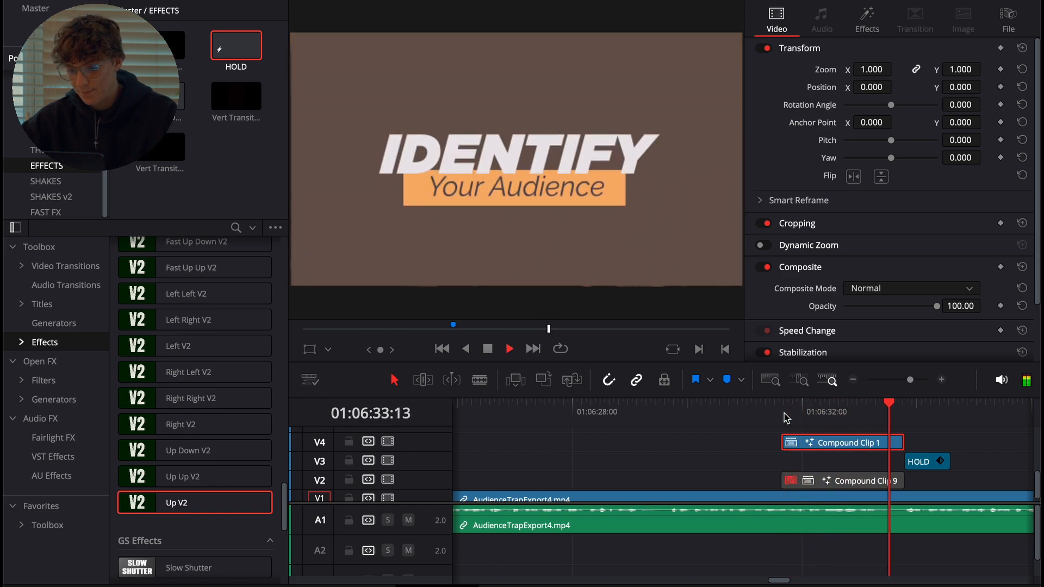
click(786, 418)
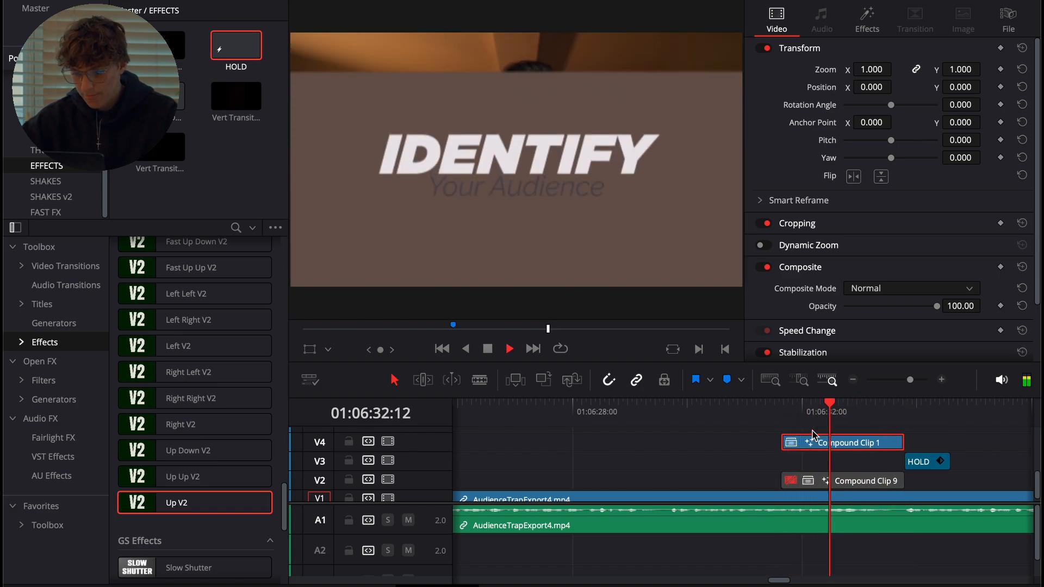
key(space)
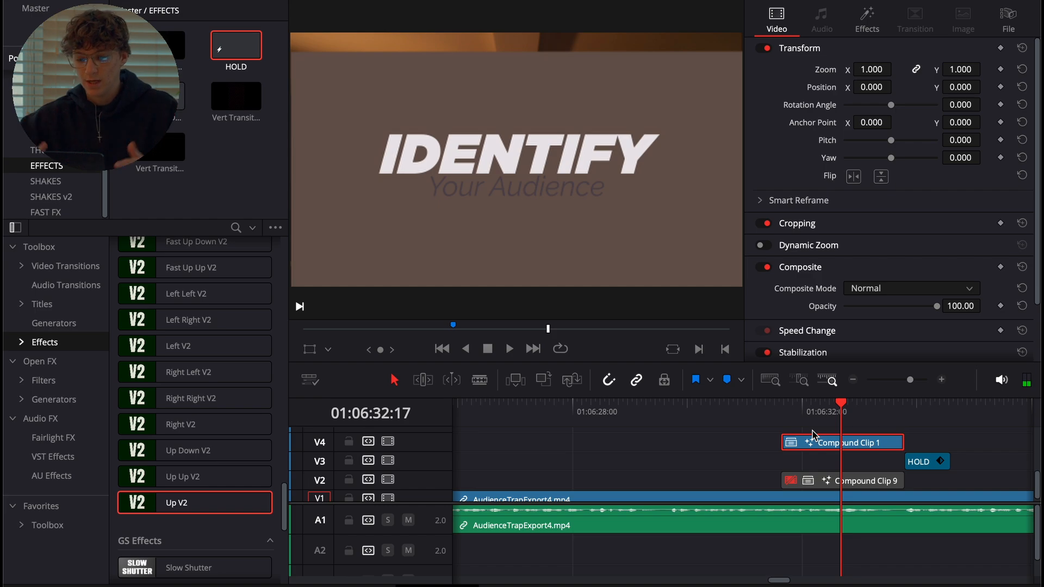
click(786, 412)
key(space)
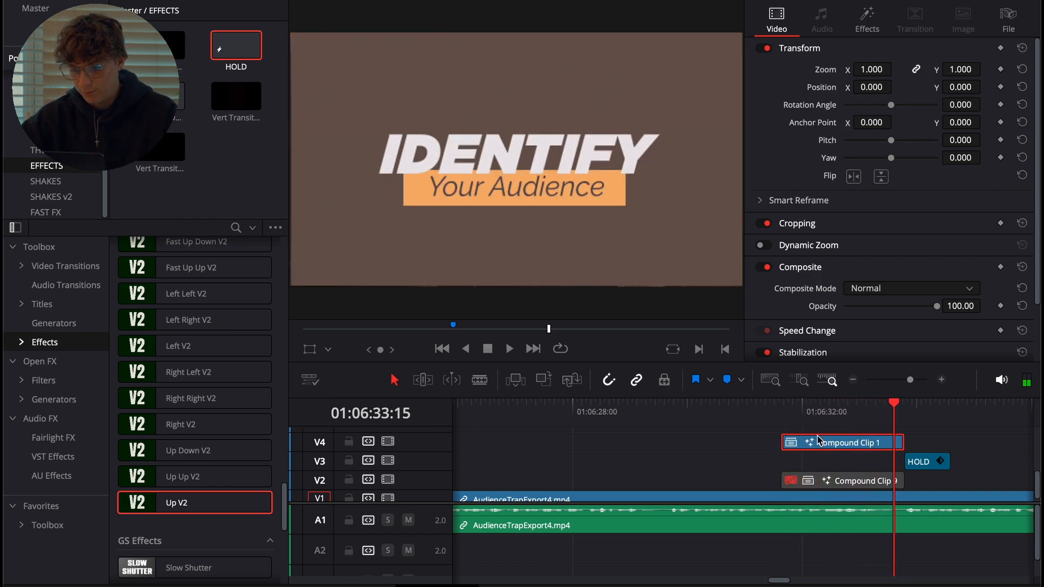
- Place a Text+ title on track V5 starting at 01:06:32:03 and trim its end to 01:06:33:20
click(787, 409)
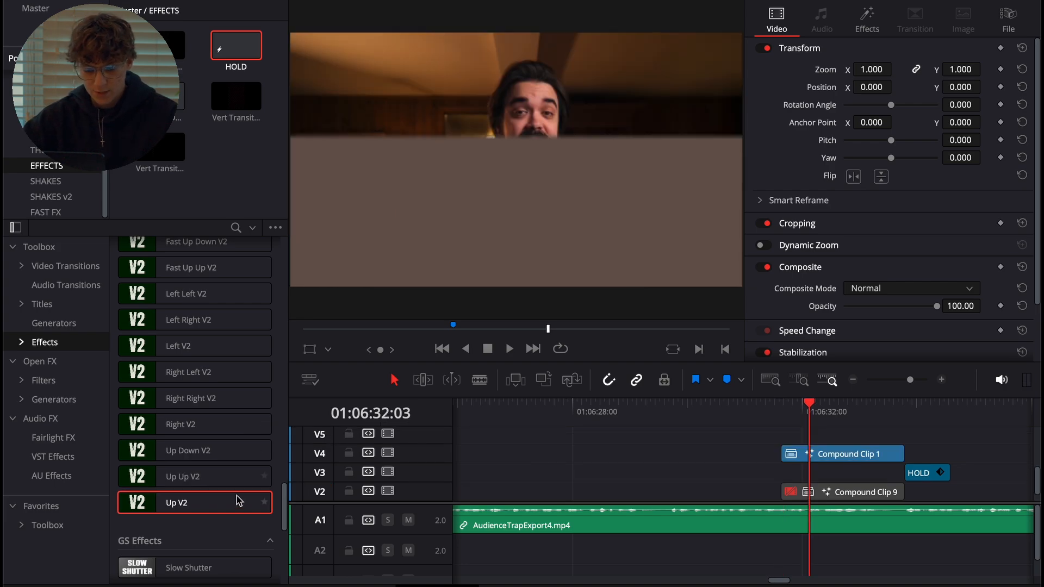
click(47, 304)
scroll(180, 335, up, 10)
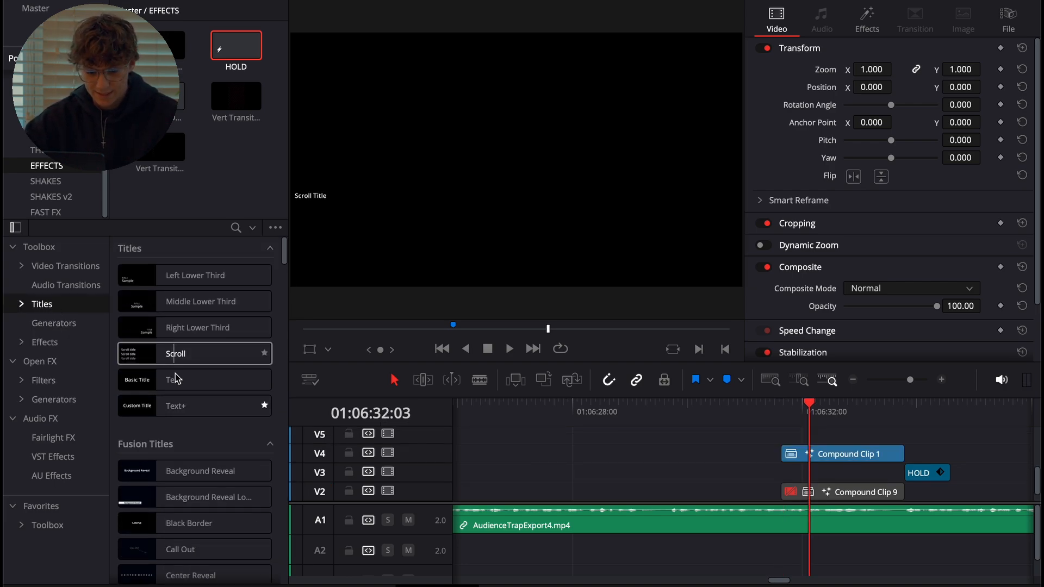
drag(179, 405, 818, 439)
click(901, 414)
click(927, 443)
key(super+b)
key(BackSpace)
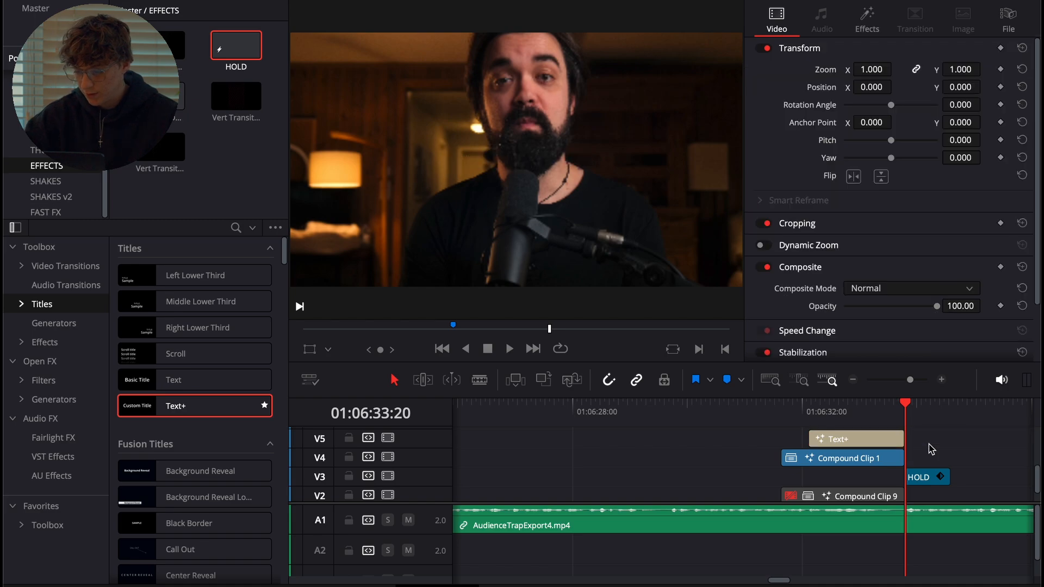
- Return to the start of the Text+ clip and set its font to Clash Display Variable in Bold
click(815, 410)
click(833, 441)
click(878, 248)
text(cl)
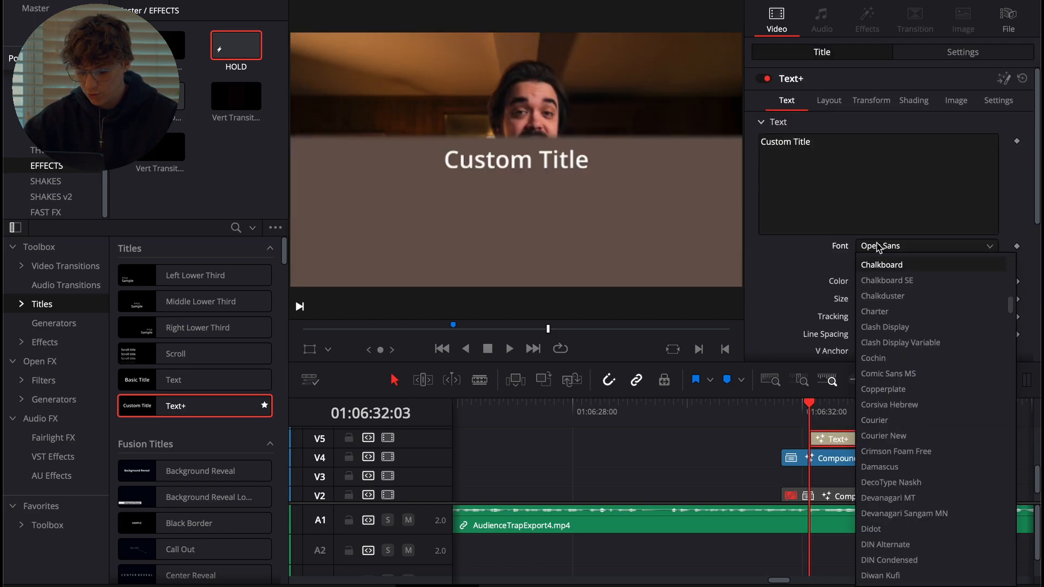
key(Down)
key(Return)
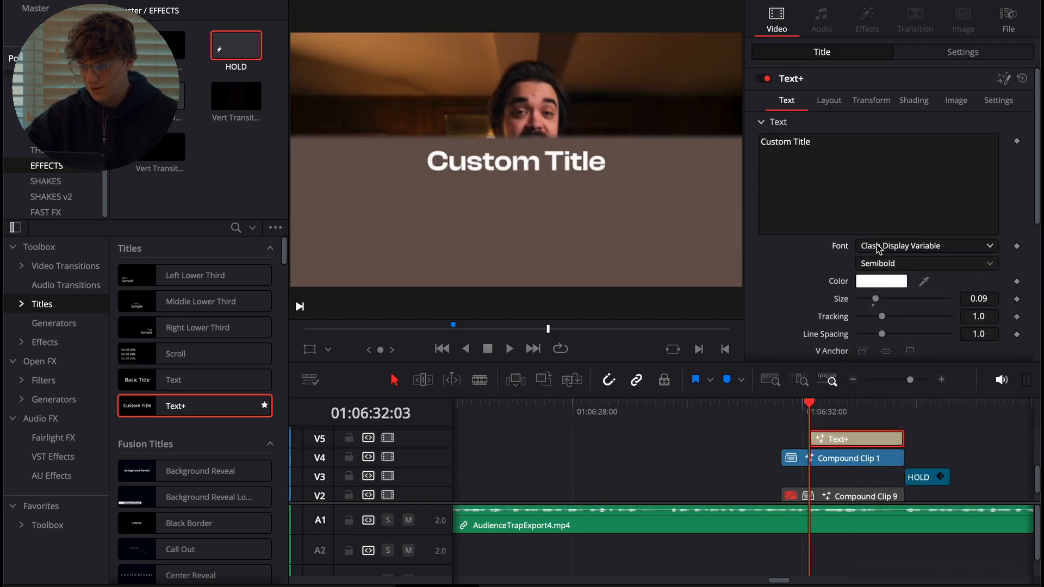
click(878, 263)
click(875, 361)
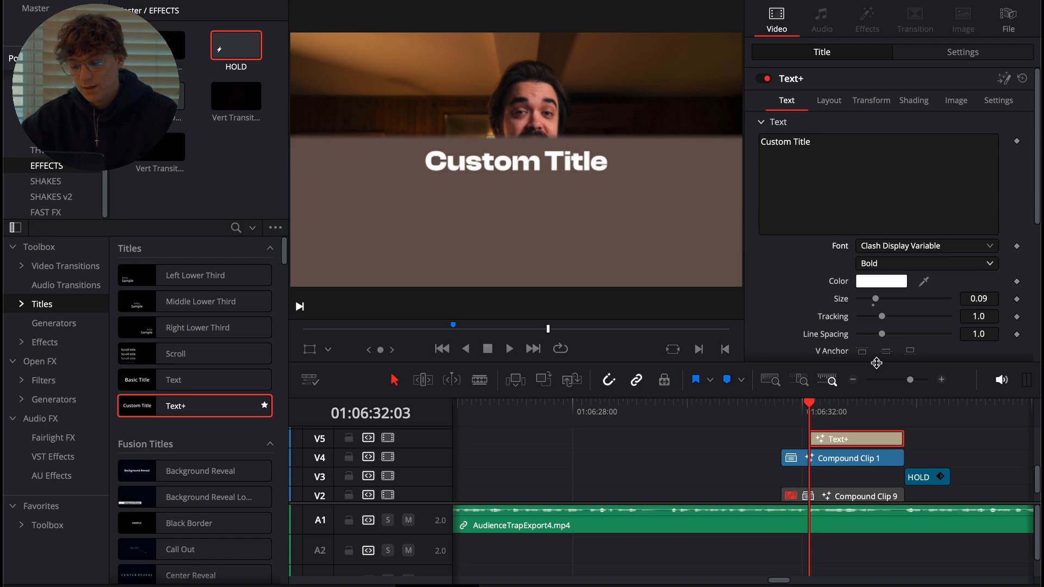
- Change the title text to IDENTIFY and enlarge its size to 0.1339
click(855, 137)
key(ctrl+a)
text(ID)
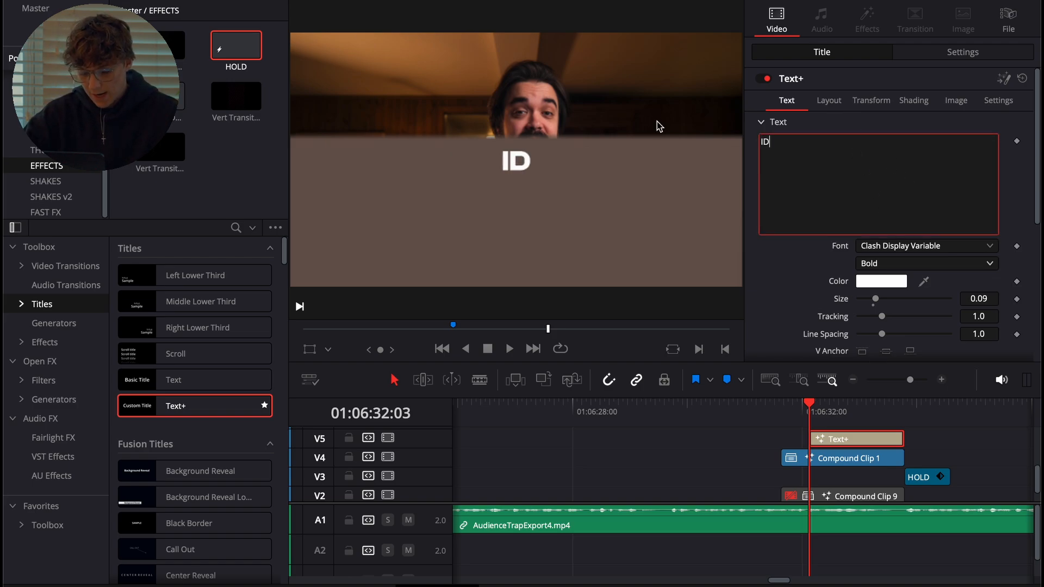
text(ENTIFY)
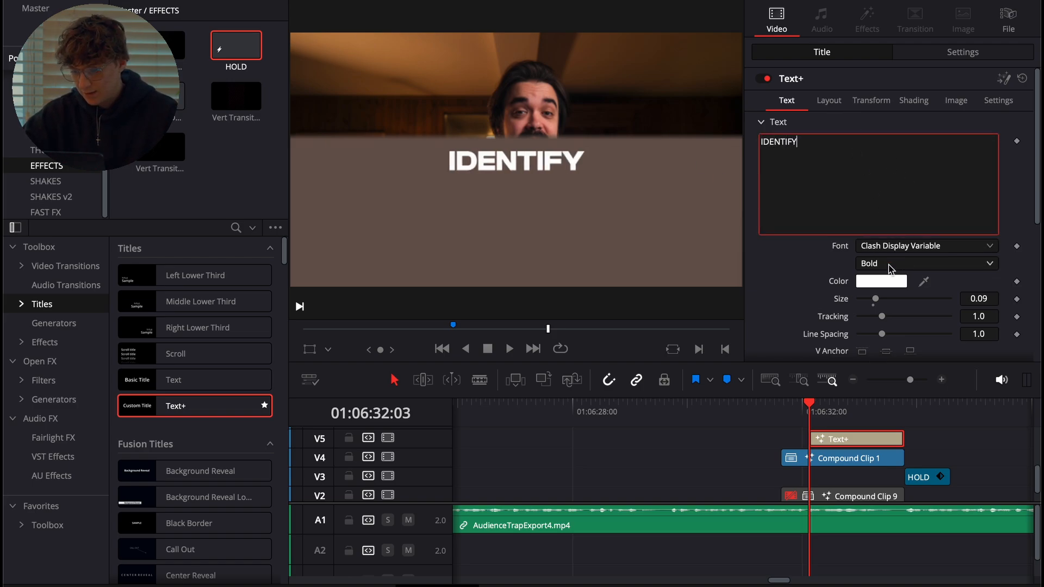
drag(874, 298, 883, 302)
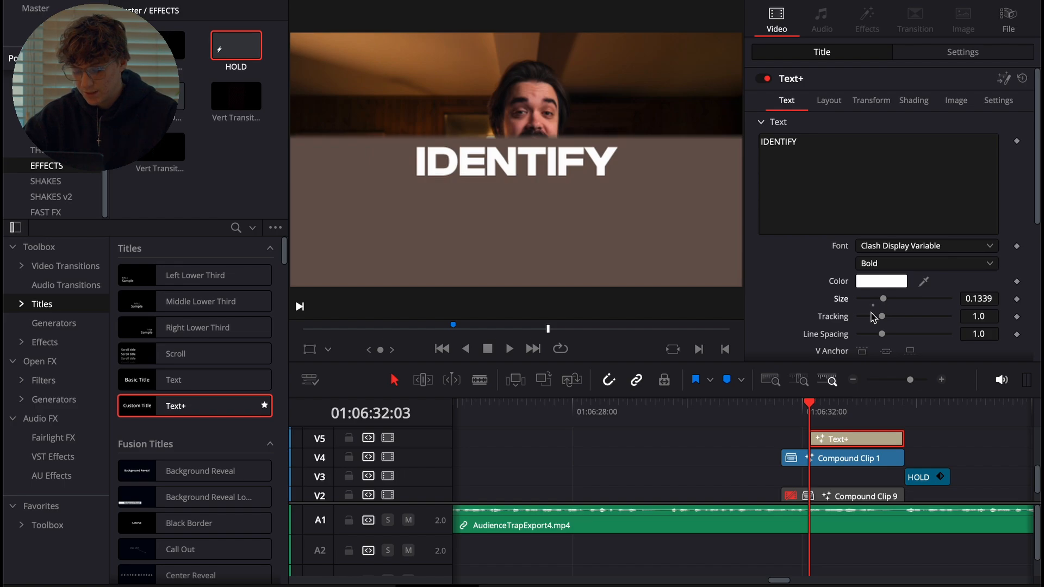
- Raise the IDENTIFY title by setting its layout Center Y to 0.533, and go back to the start of the clip
key(space)
click(833, 107)
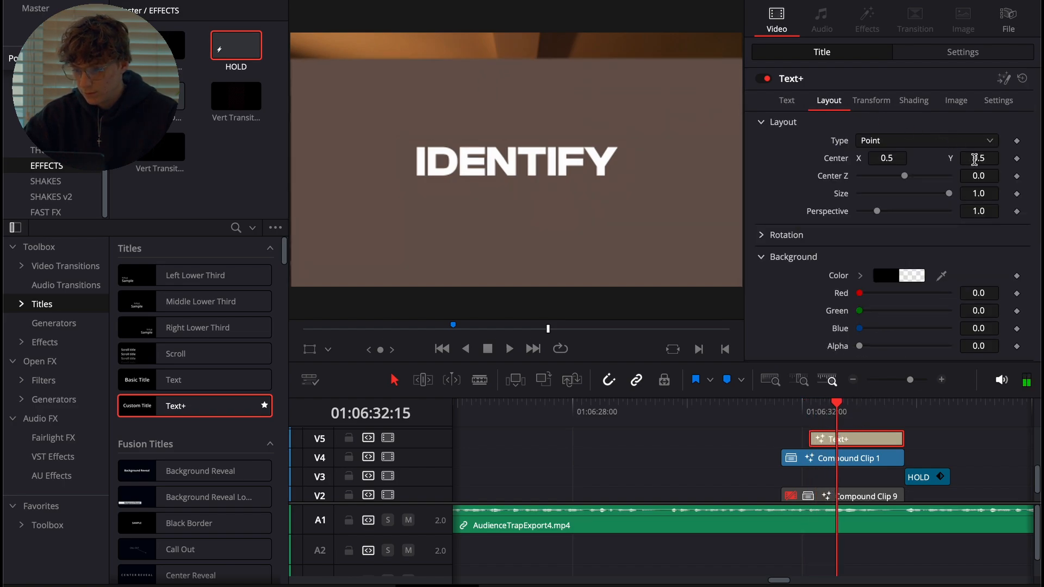
drag(974, 159, 974, 161)
click(813, 417)
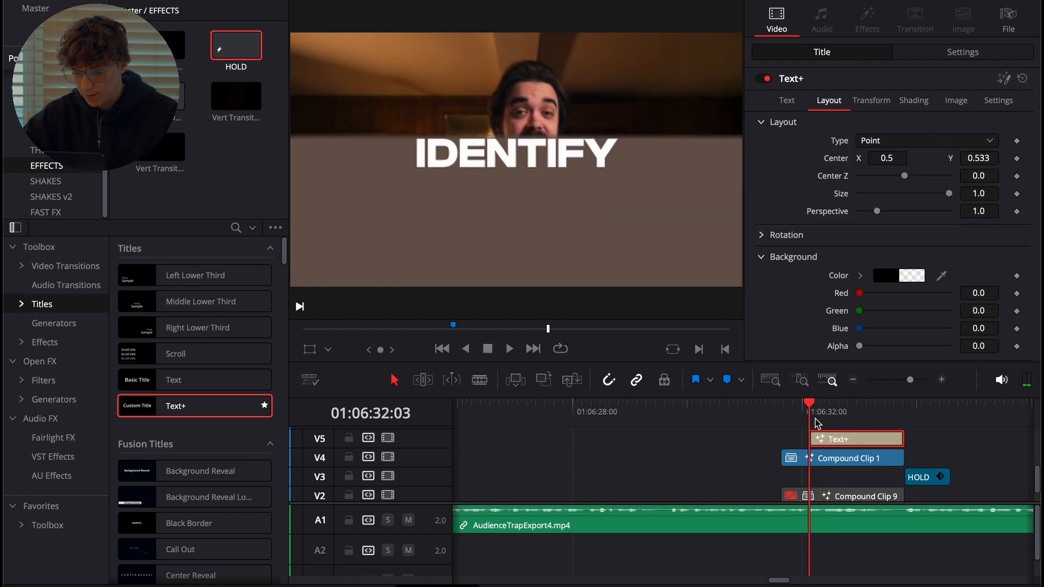
- Open the IDENTIFY title on the Fusion page and add a Transform node after the Template node
key(shift+5)
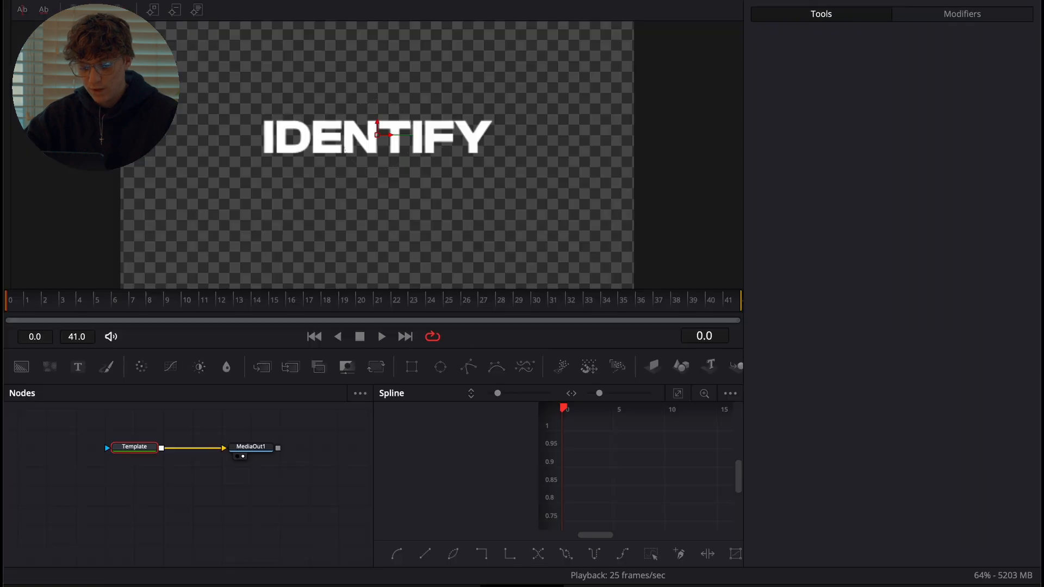
key(shift+space)
text(trans)
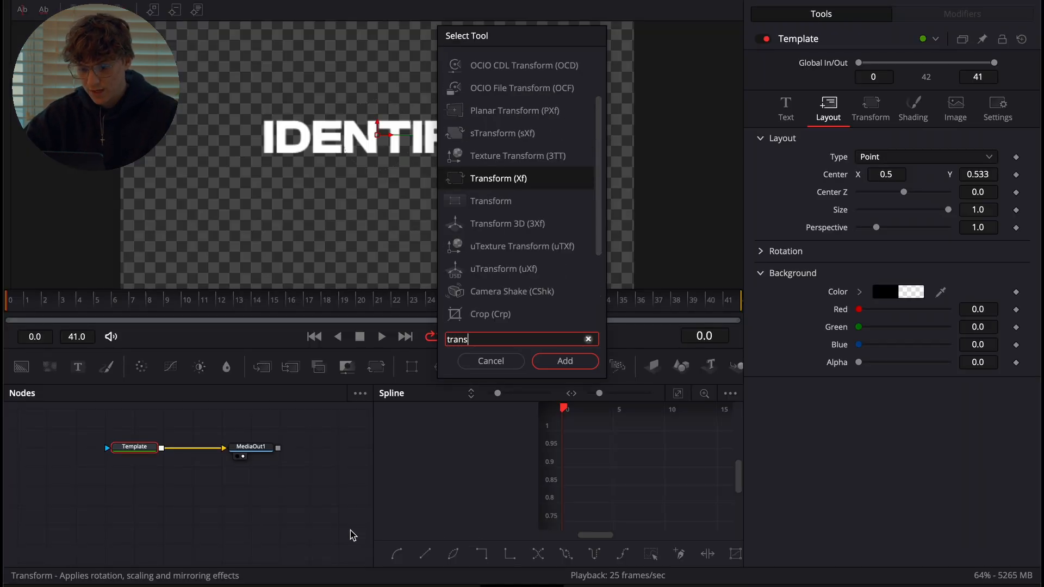
key(Return)
- Keyframe the Transform's Center Y from about 0.454 at frame 0 to 0.5 at frame 10
drag(972, 118, 947, 118)
click(1015, 117)
key(Right)
key(Right)
key(Right)
key(Right)
key(Right)
key(Right)
key(Right)
key(Right)
key(Right)
key(Right)
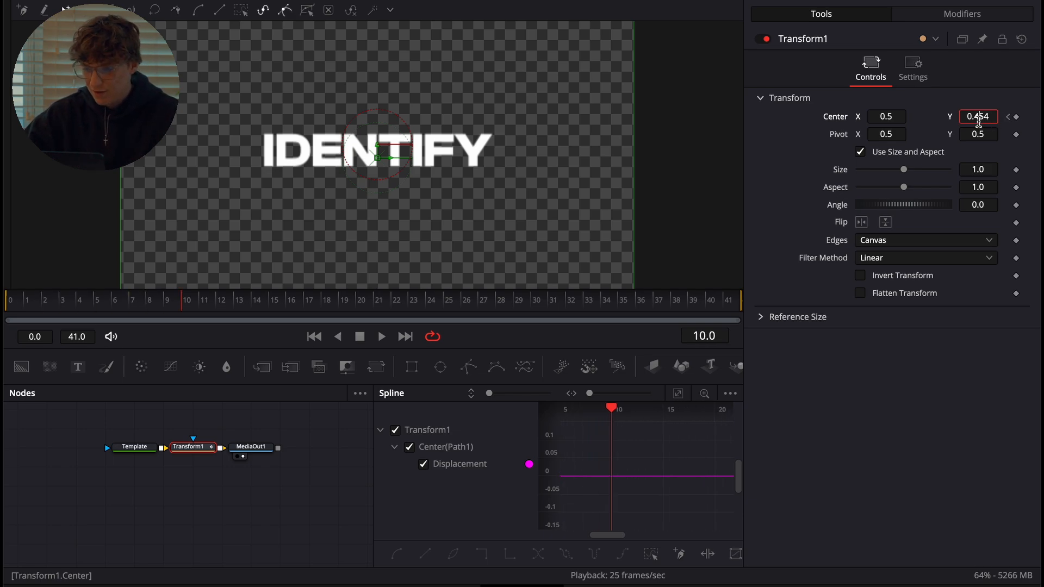
key(Return)
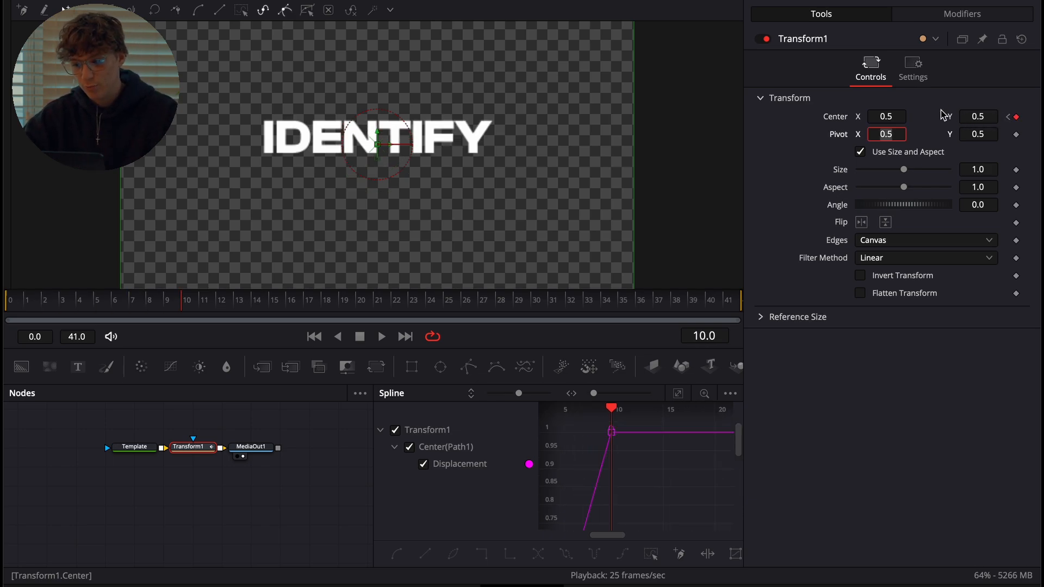
- Enable Motion Blur on the Transform node with Quality 10 and Shutter Angle 360
click(913, 71)
click(860, 248)
drag(876, 265, 948, 265)
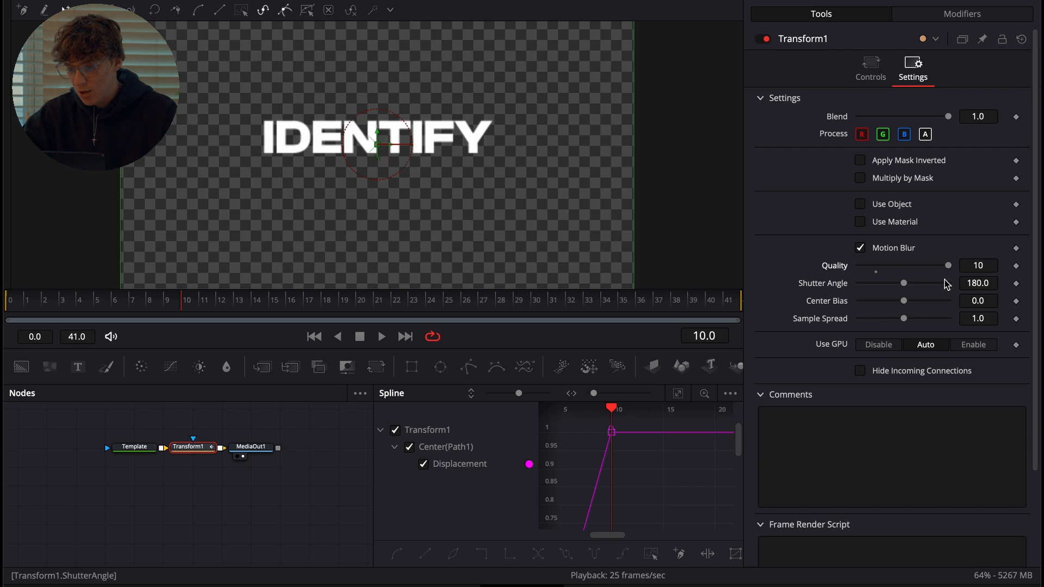
click(948, 283)
- Apply Out Cubic easing to both keyframes of the Transform's displacement curve and play the animation from frame 0
click(678, 393)
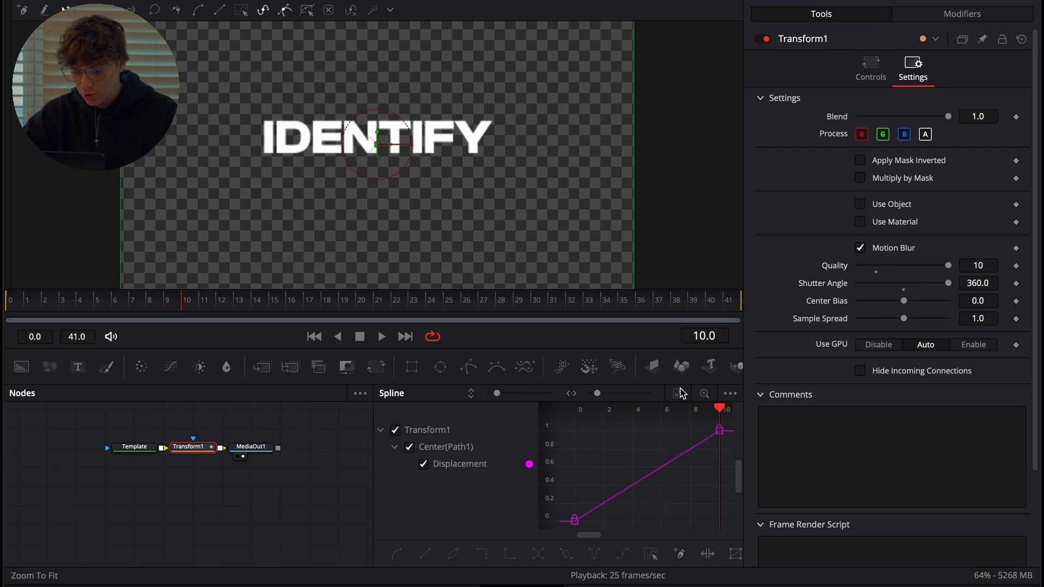
key(super+a)
right_click(664, 483)
mouse_move(715, 260)
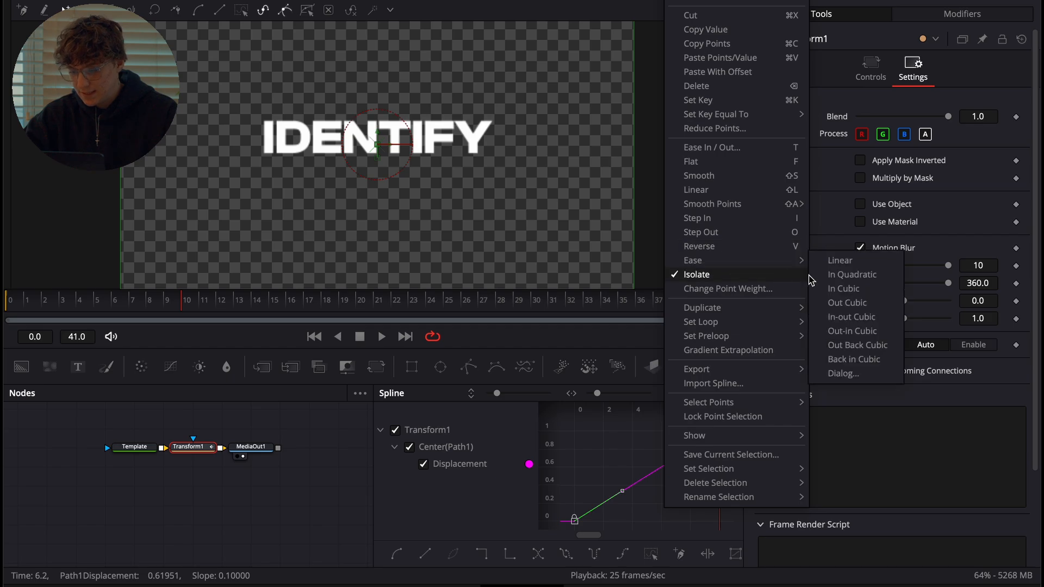
click(855, 303)
click(5, 301)
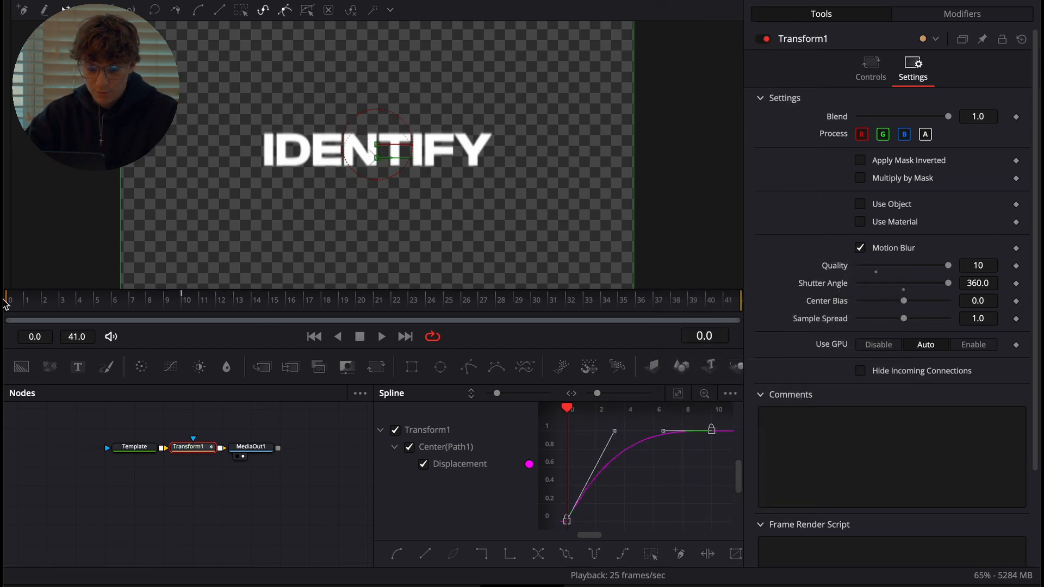
key(space)
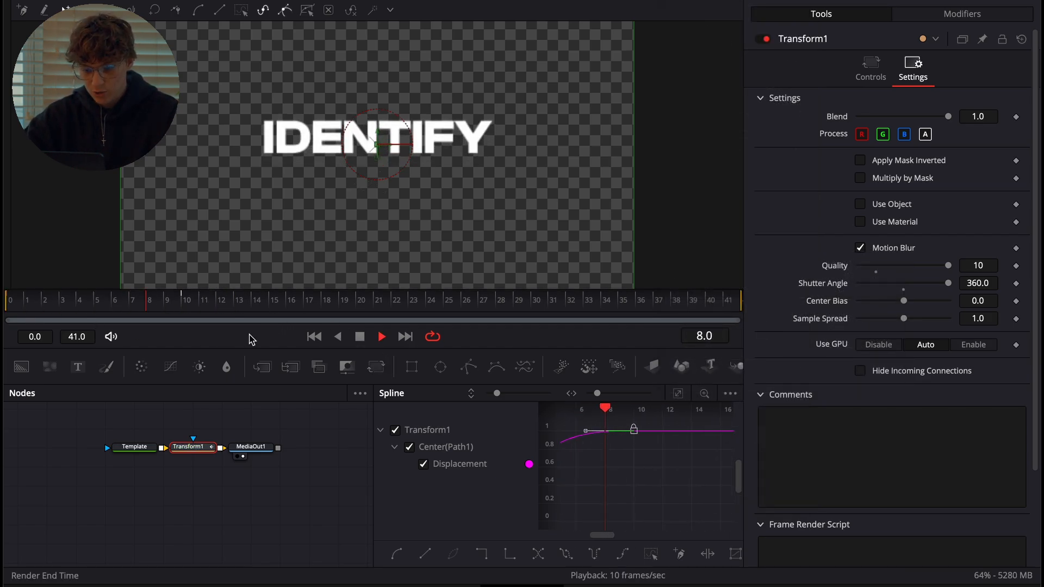
key(space)
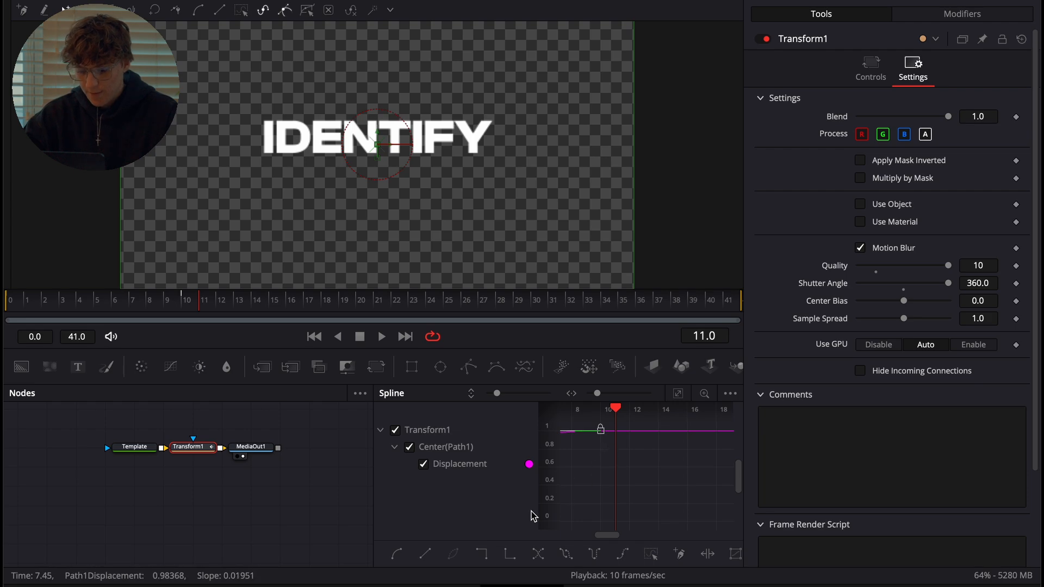
- Lower the Template node's shading opacity to 0.378 and keyframe it at frame 0 to fade the title in
click(142, 447)
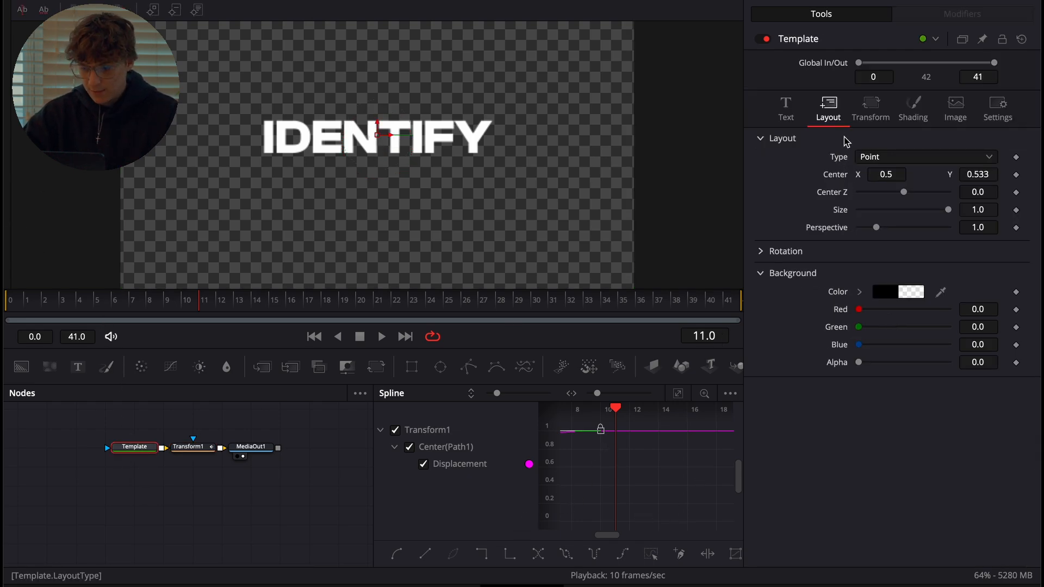
click(912, 109)
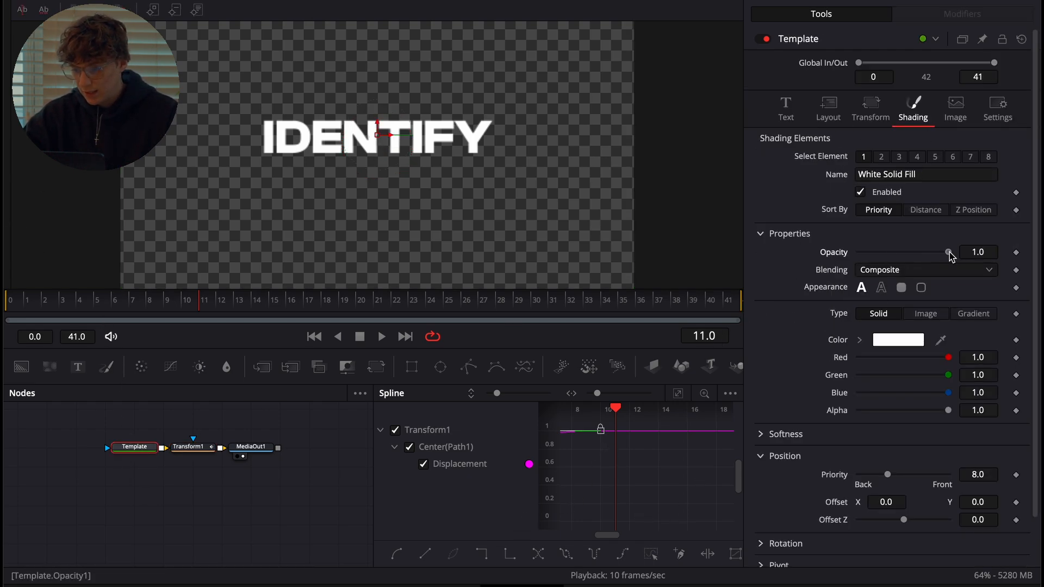
drag(949, 252, 892, 260)
key(Home)
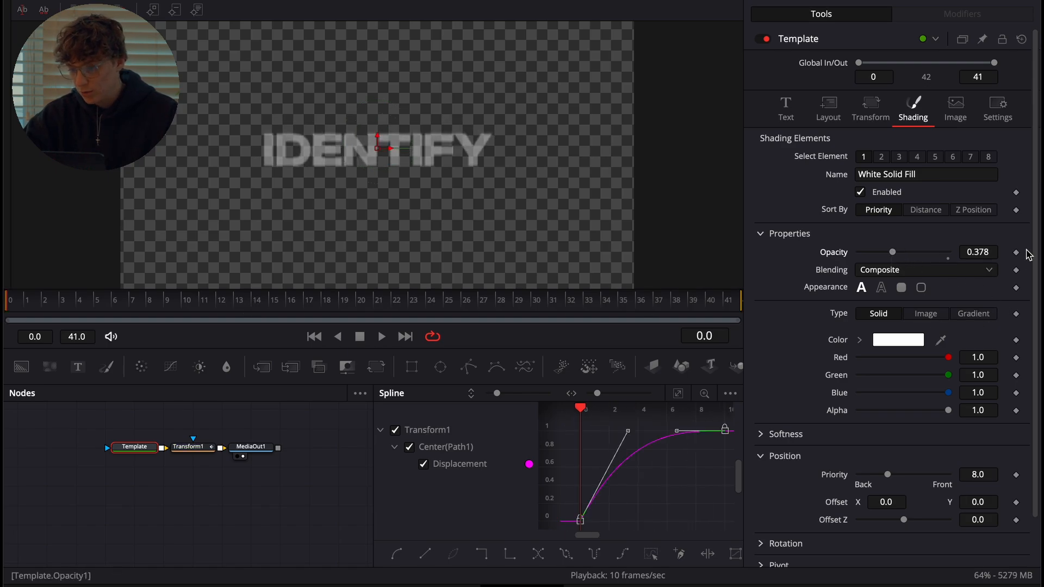
click(1016, 252)
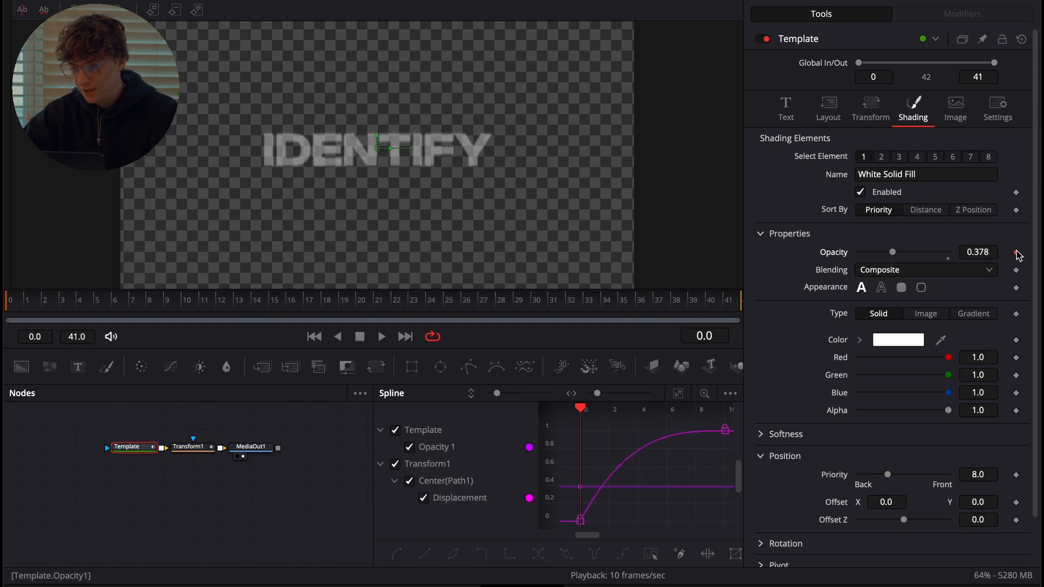
key(space)
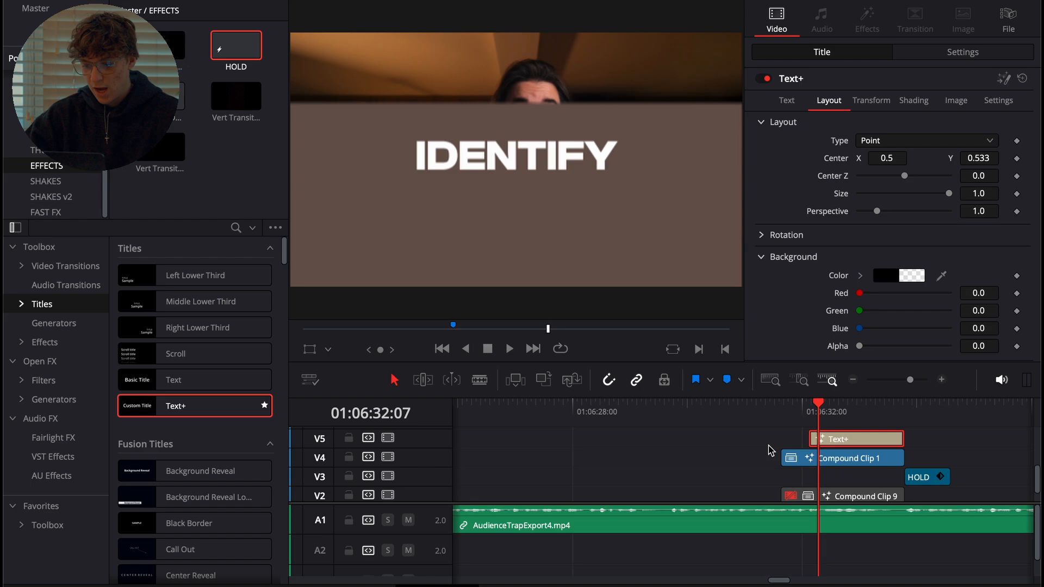
- Review the title's entrance on the edit timeline and enlarge the IDENTIFY text to size 0.1654
click(807, 401)
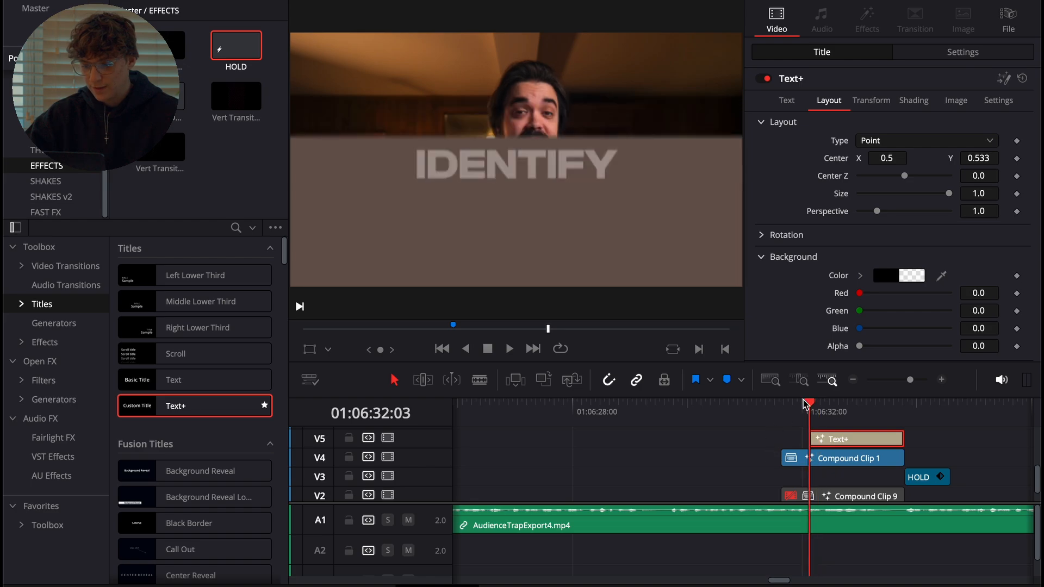
key(space)
key(space)
click(804, 401)
key(space)
key(space)
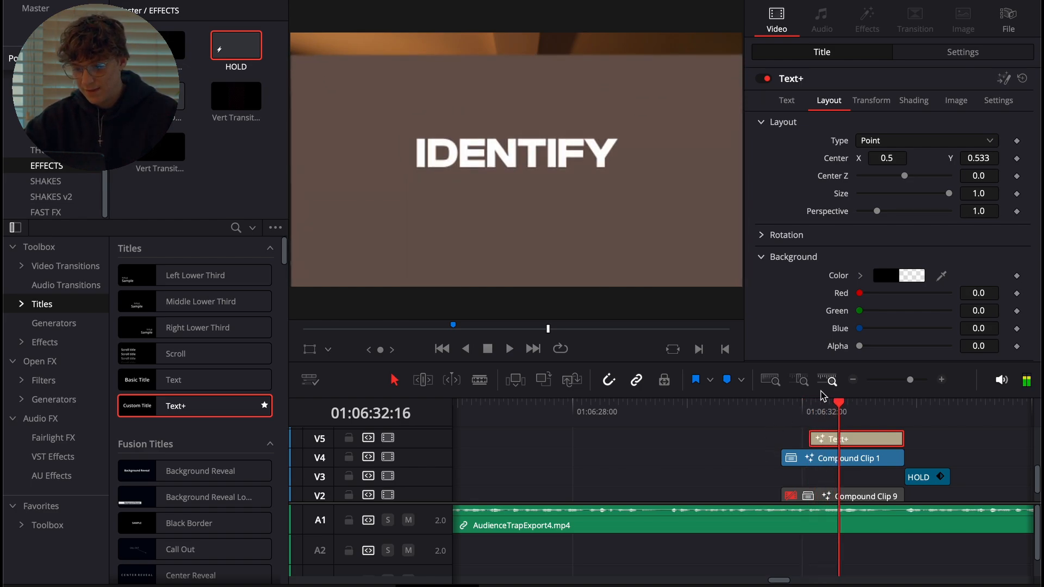
click(787, 102)
drag(881, 303, 886, 303)
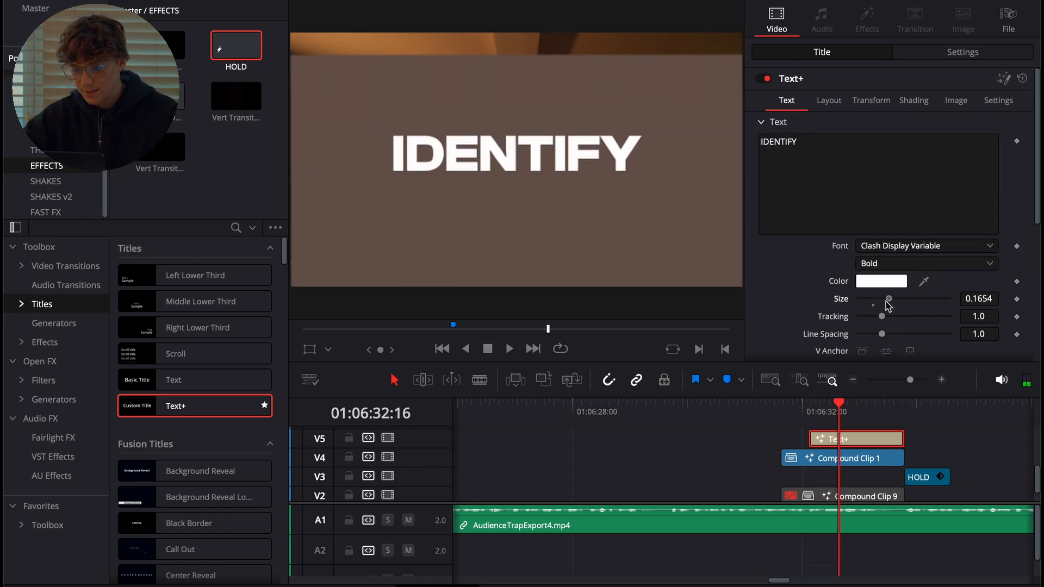
- Add a Text+ title on V6 directly above the IDENTIFY title and trim it to end at 01:06:33:20
scroll(856, 456, up, 1)
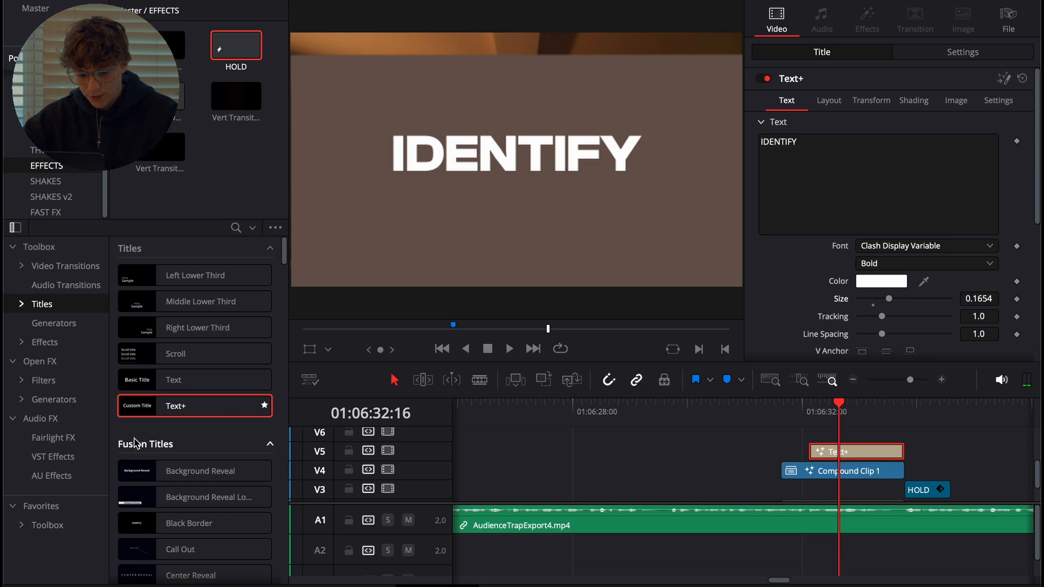
click(186, 419)
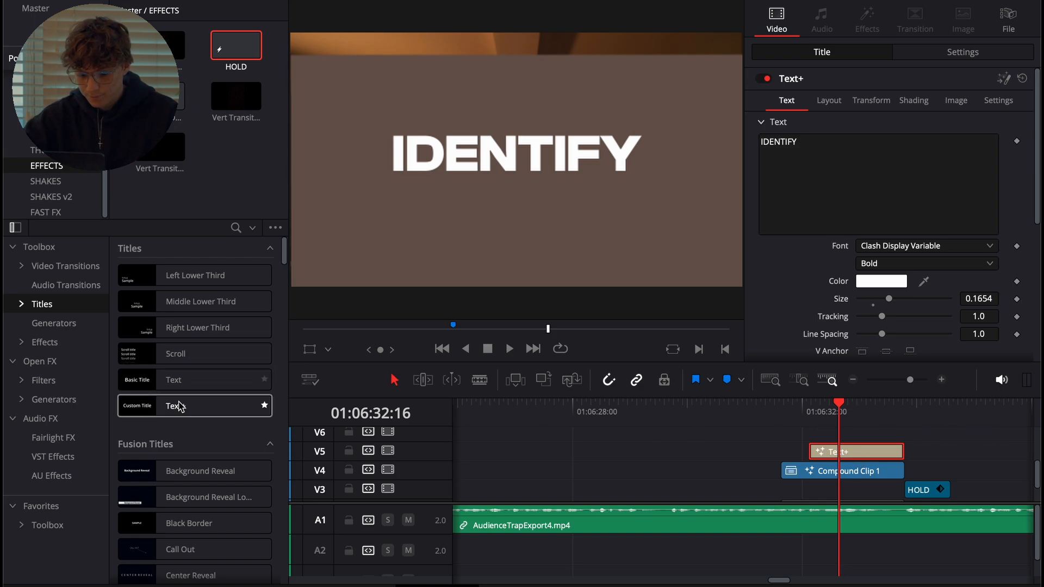
drag(228, 406, 815, 449)
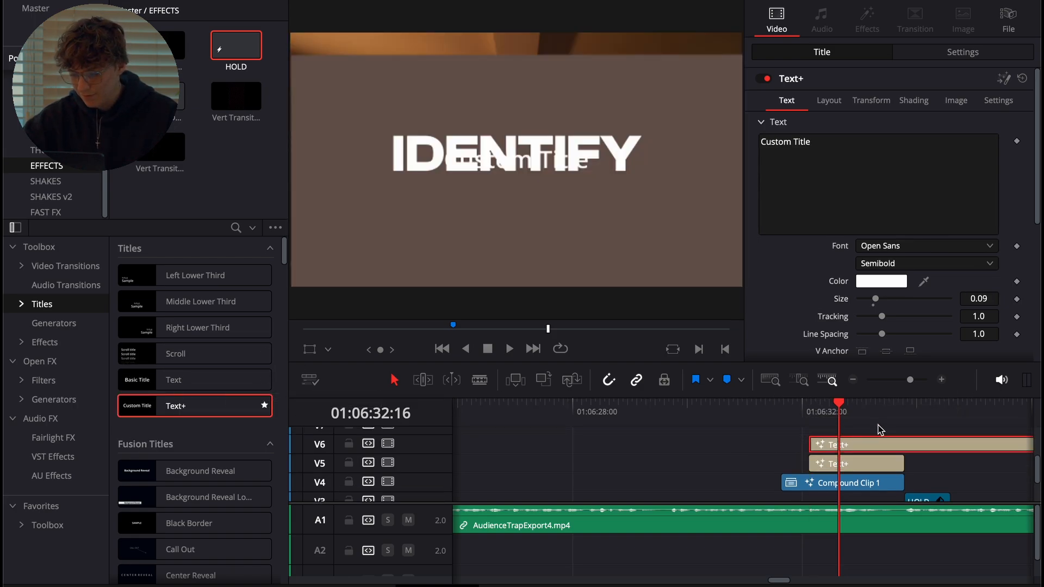
click(902, 413)
key(super+b)
click(924, 444)
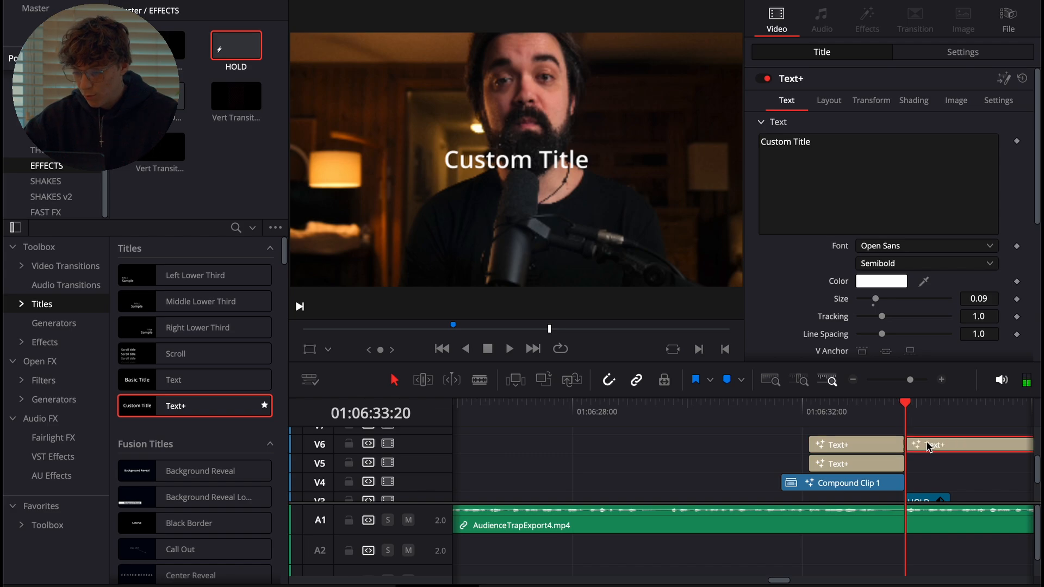
key(BackSpace)
- Change the V6 title's text to "Your Audience" and set its layout Center Y to 0.402
click(820, 419)
click(833, 446)
click(879, 158)
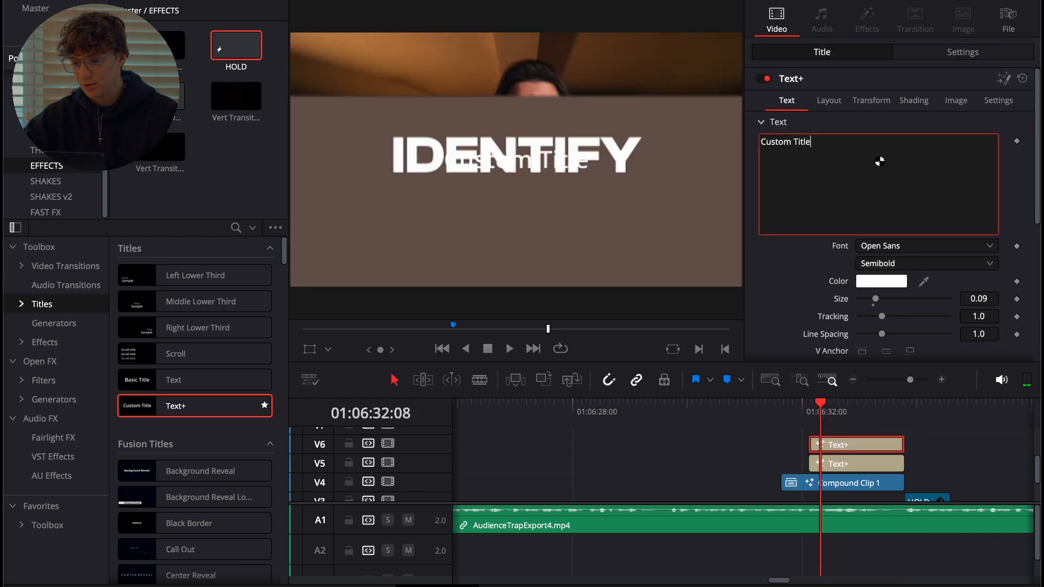
key(super+a)
text(Your Audience)
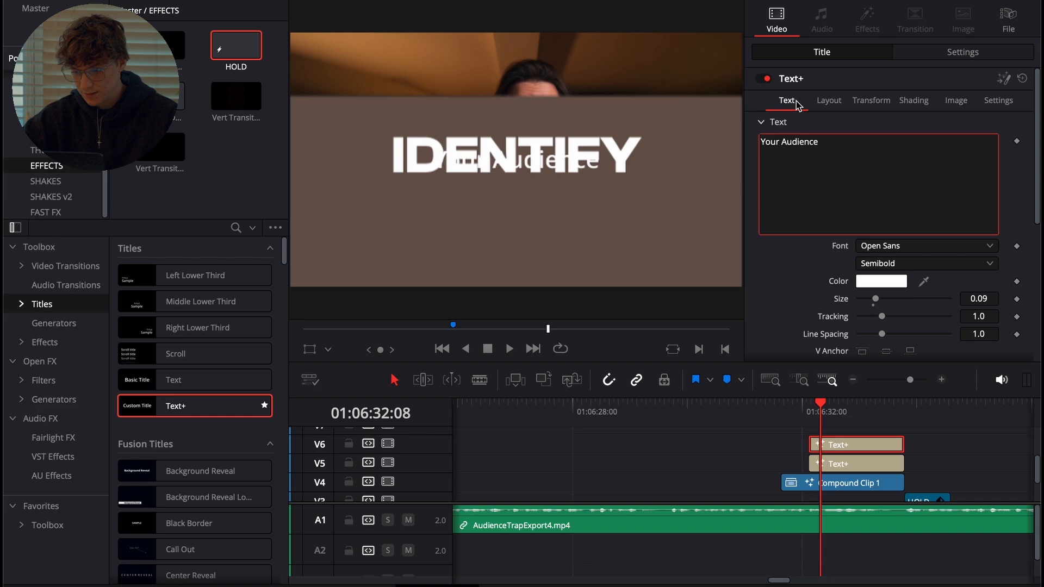
click(827, 103)
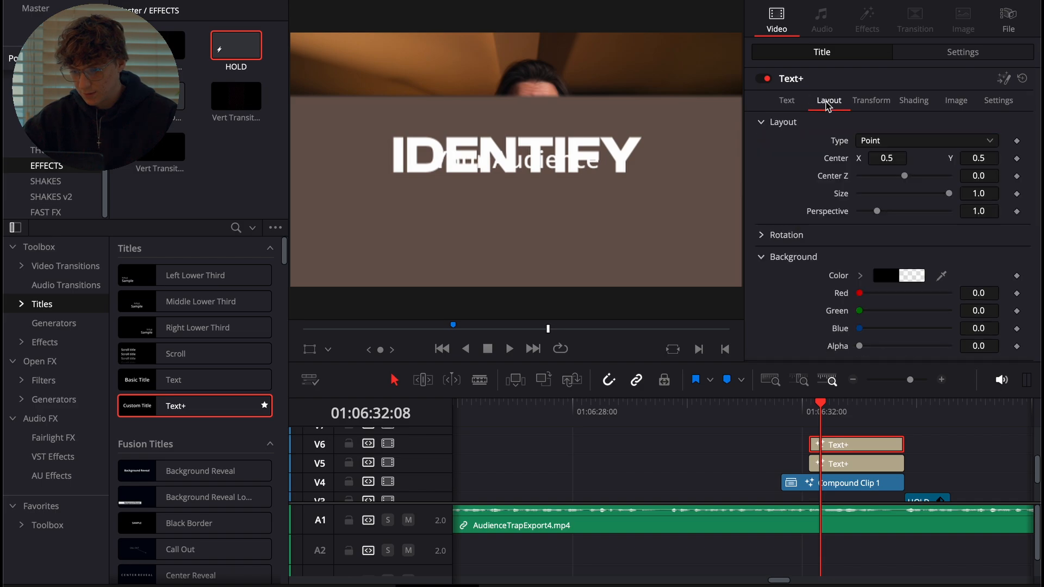
drag(990, 160, 973, 160)
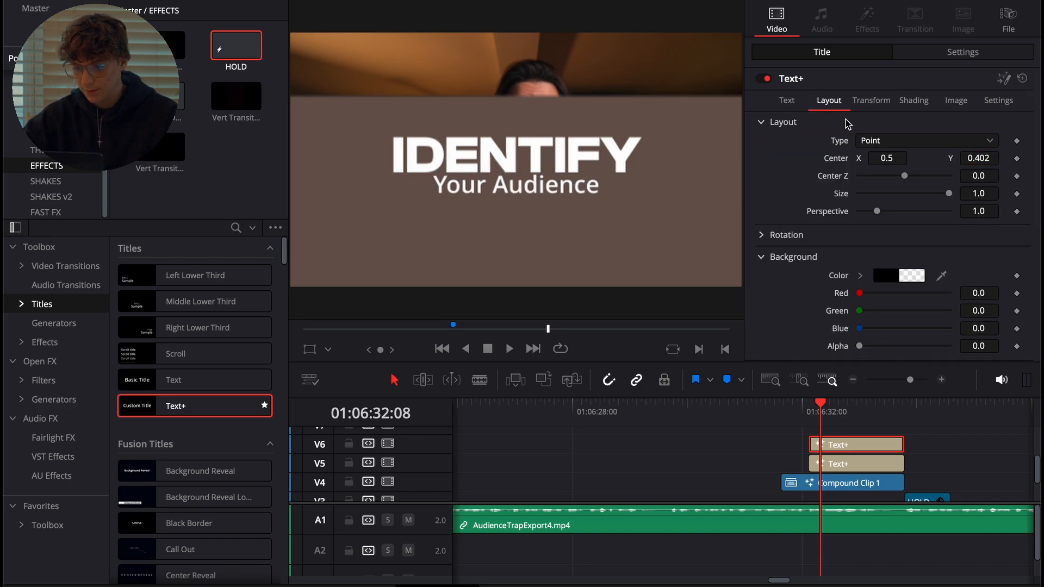
- Style the Your Audience text in Clash Display Variable Light with size 0.0827
click(787, 101)
click(902, 244)
text(cl)
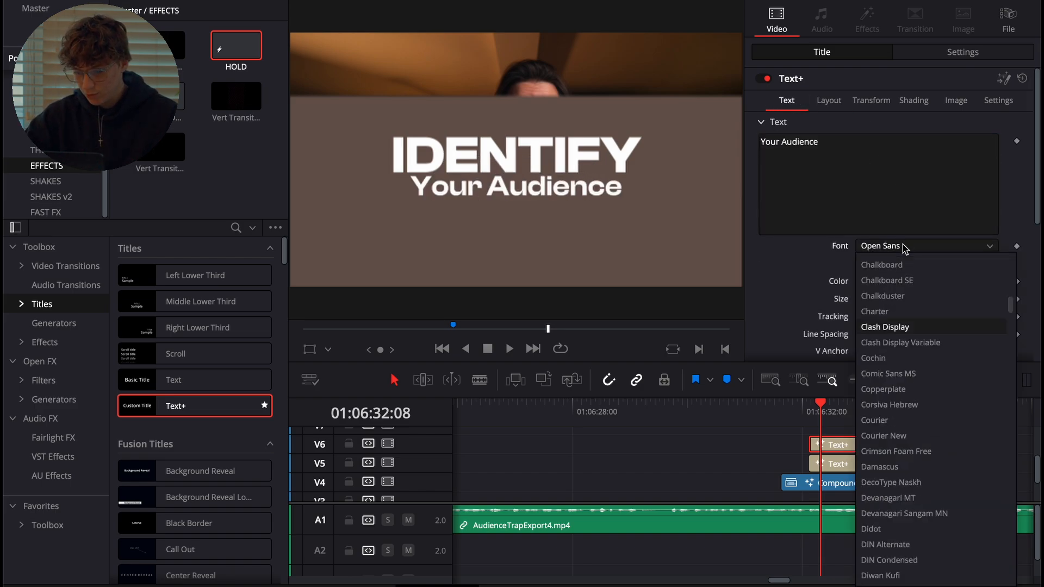
key(Down)
key(Return)
click(890, 265)
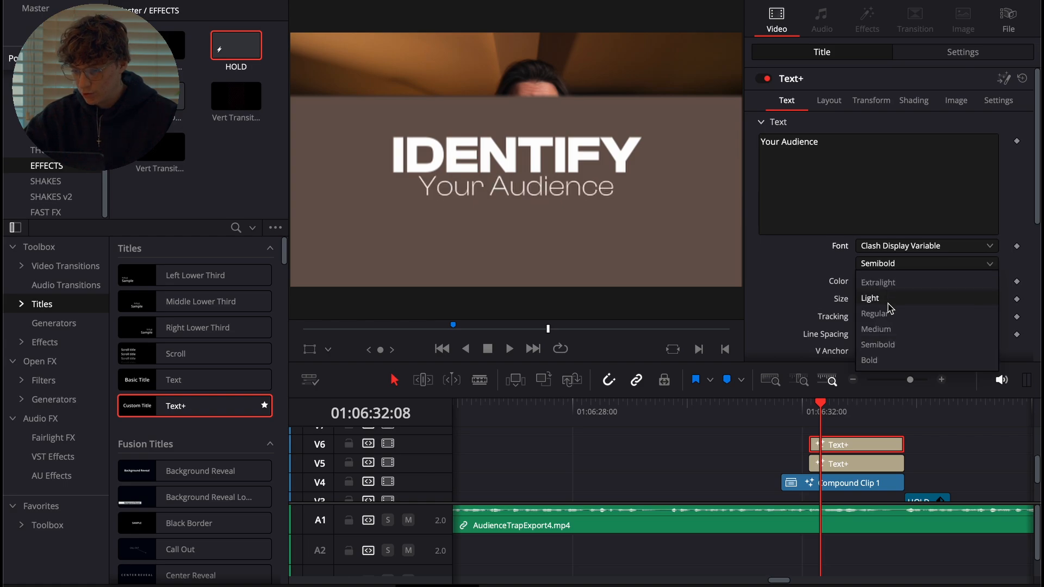
click(889, 305)
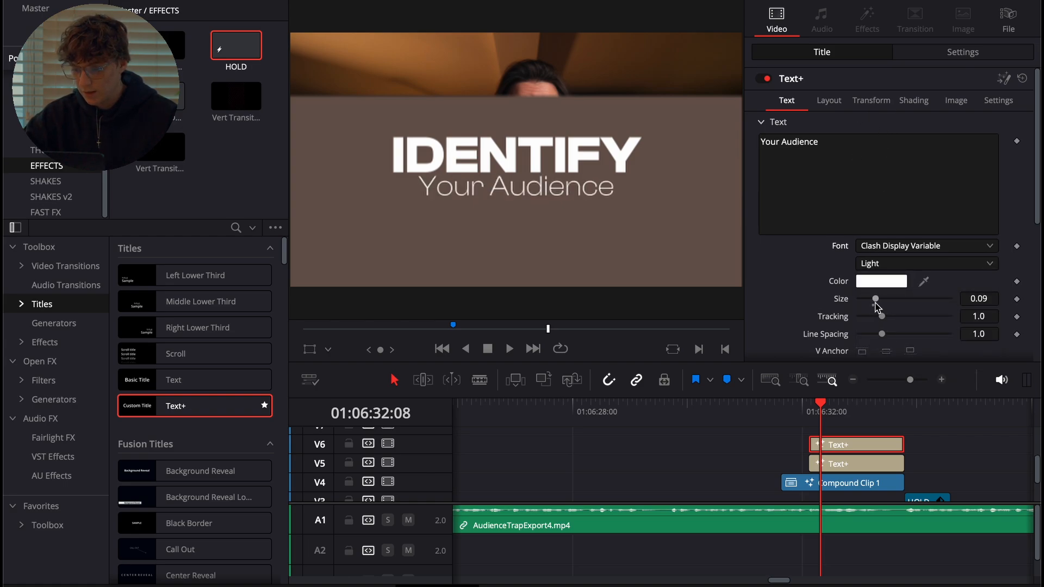
drag(875, 303, 874, 303)
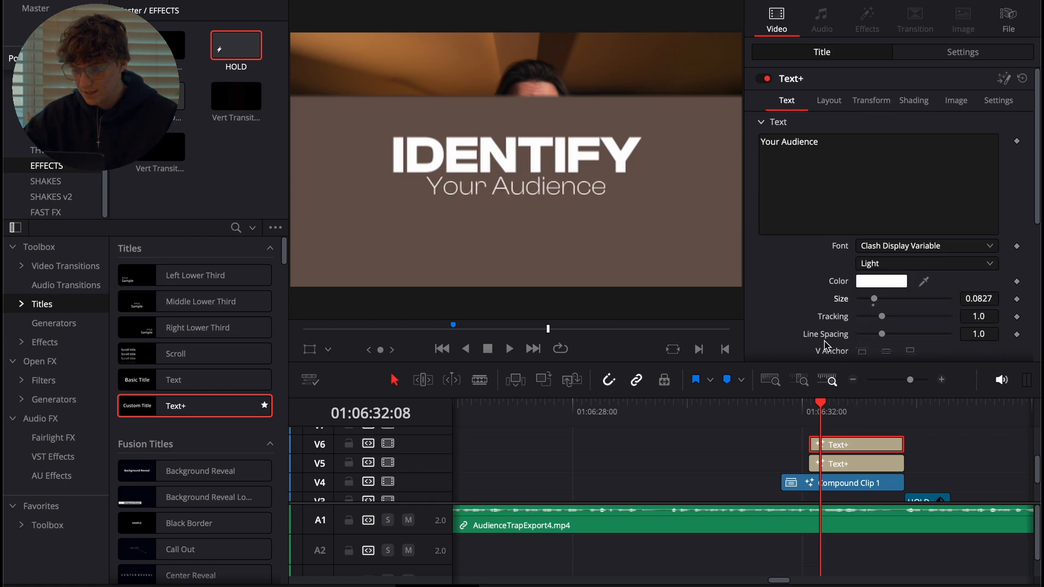
- Play back the combined titles and color the Your Audience text with the brown sampled from the background
click(810, 411)
key(space)
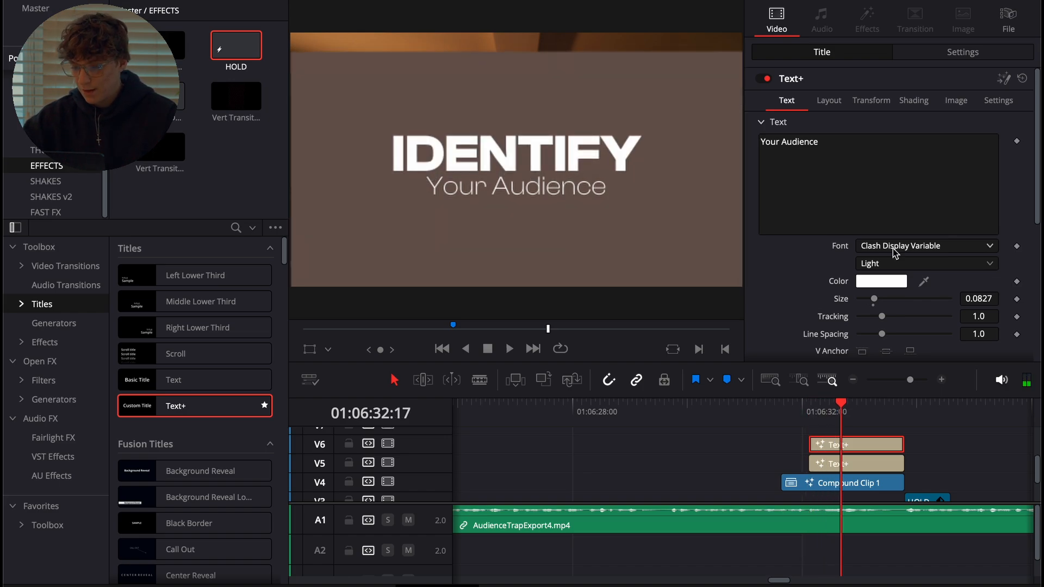
click(881, 282)
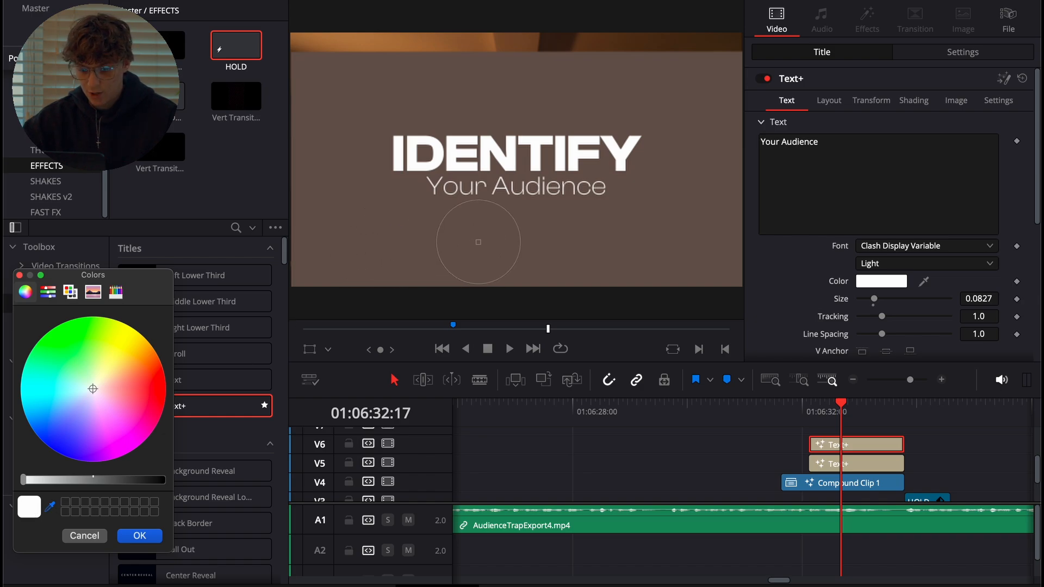
click(489, 212)
click(139, 535)
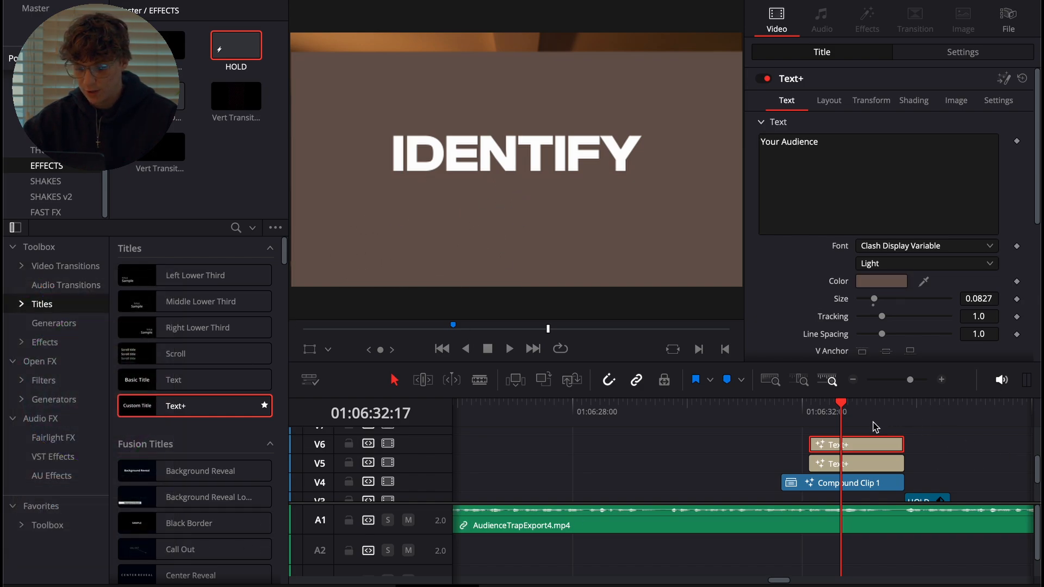
- Move the Your Audience title up to V7 and add a Solid Color generator on V6, trimmed to the title's length
scroll(828, 456, up, 1)
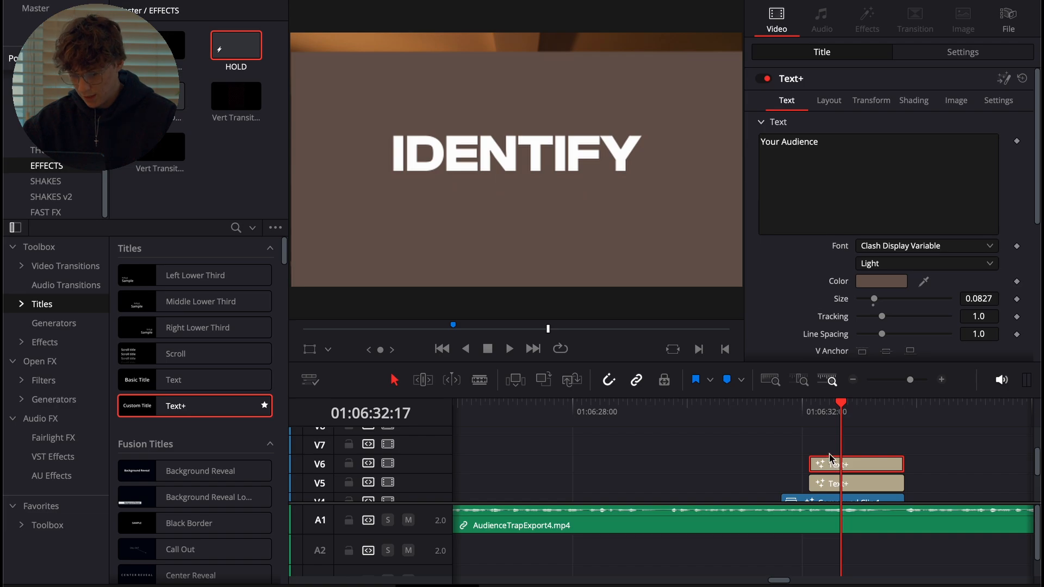
mouse_move(827, 458)
mouse_down()
mouse_move(829, 435)
mouse_move(830, 458)
mouse_up()
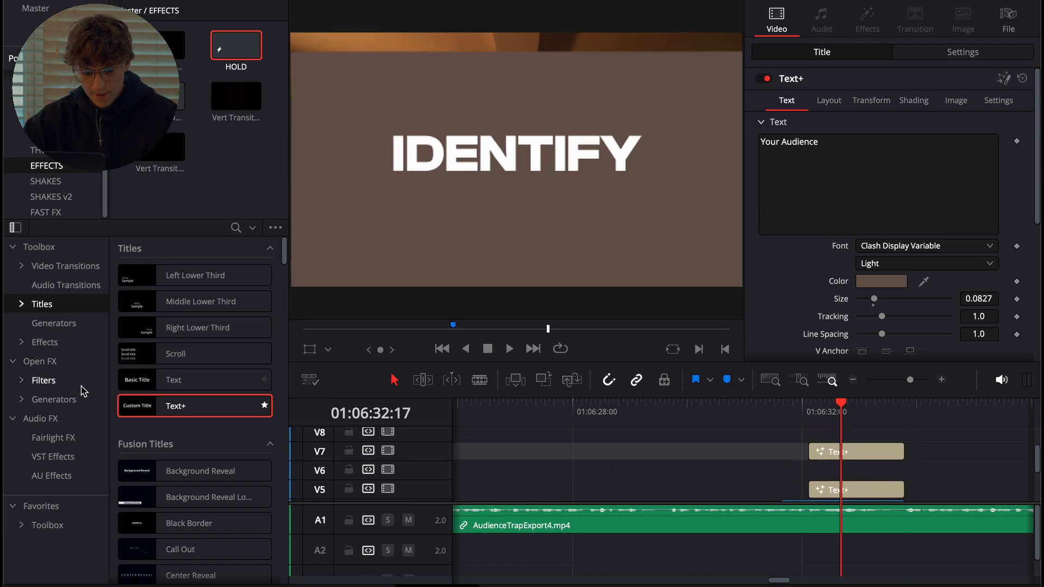
click(45, 342)
click(54, 323)
drag(185, 510, 913, 454)
click(950, 433)
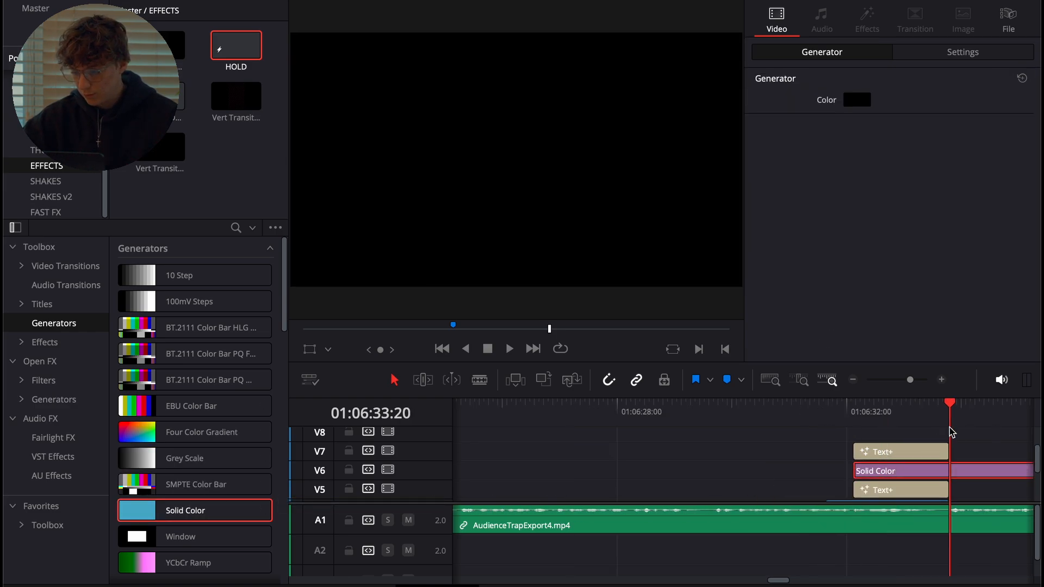
key(ctrl+b)
key(Delete)
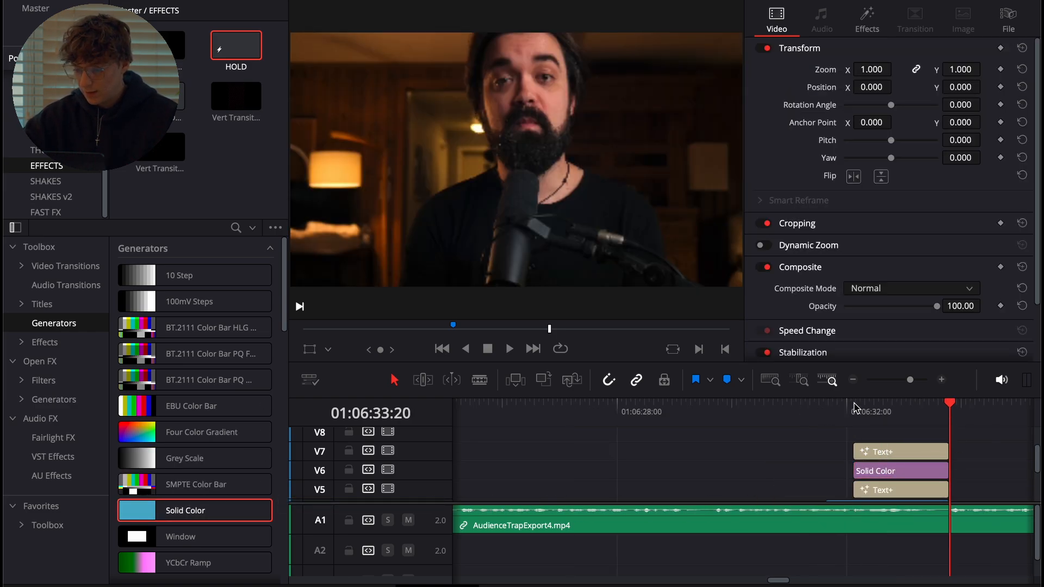
- Change the V6 Solid Color clip's color to white
key(Up)
click(870, 469)
click(857, 101)
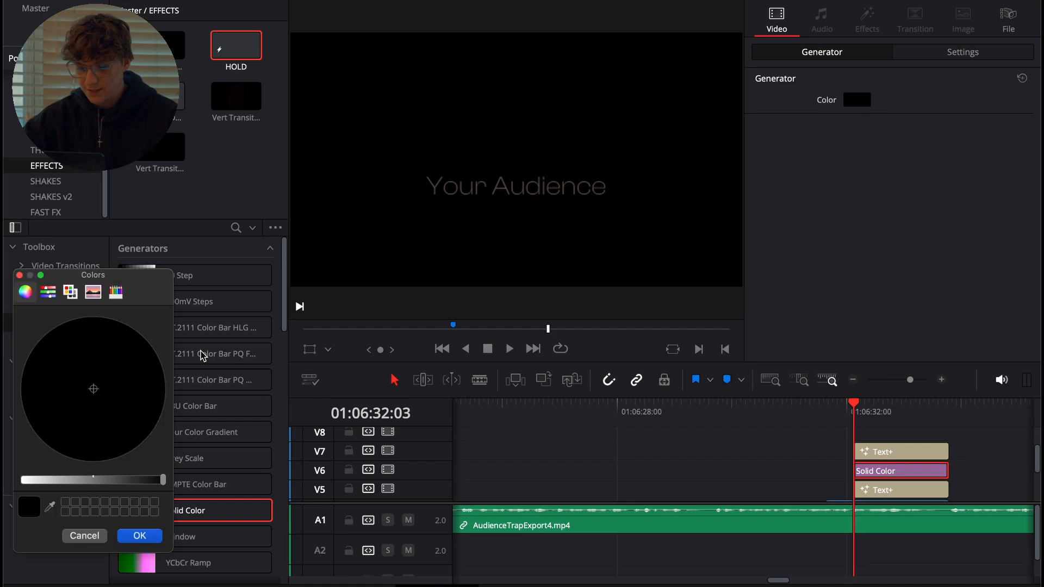
drag(123, 481, 4, 483)
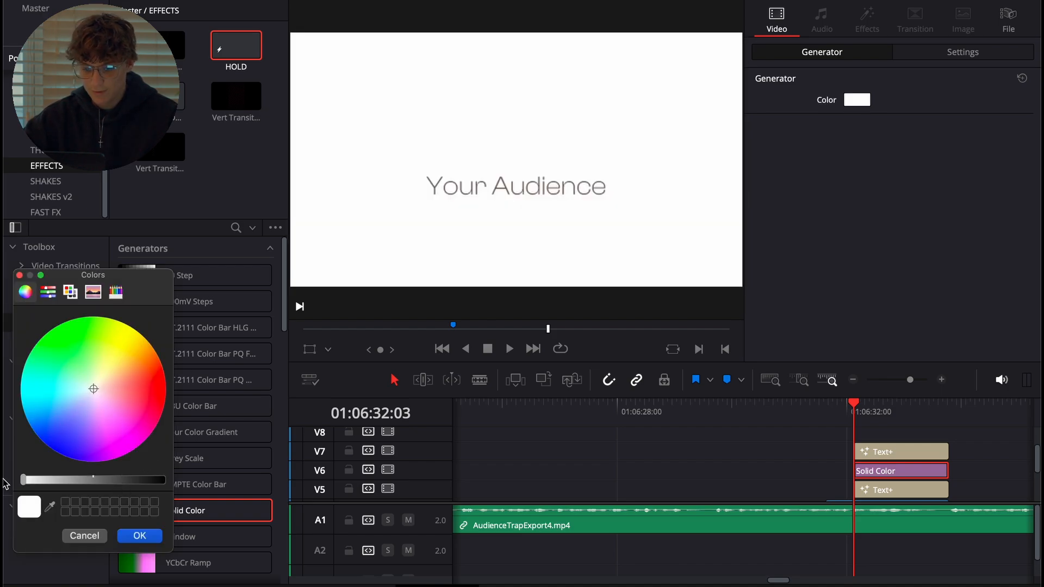
click(139, 537)
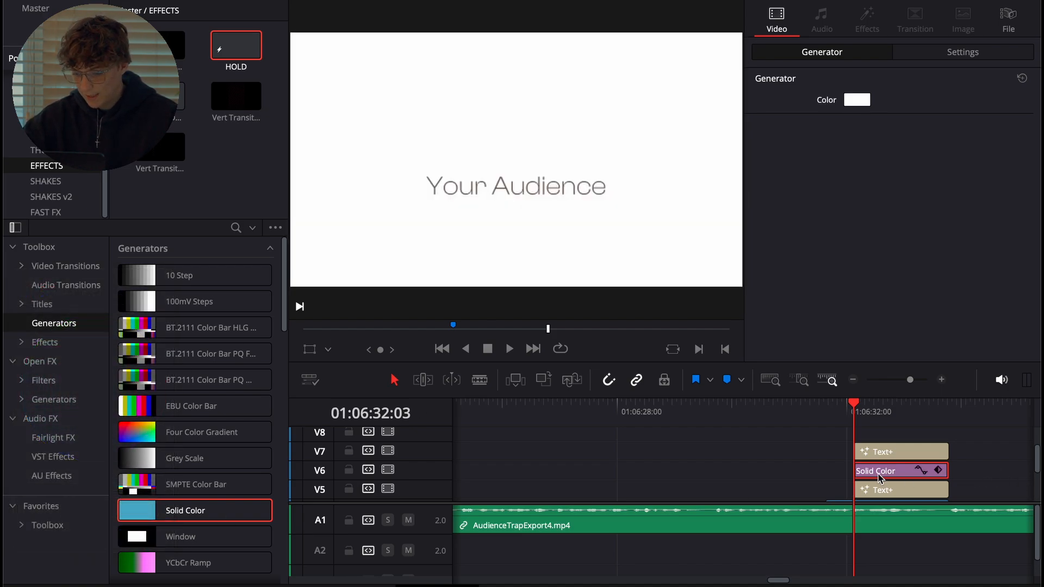
- Convert the white Solid Color clip on V6 into a new compound clip named Compound Clip 1
right_click(879, 477)
click(933, 317)
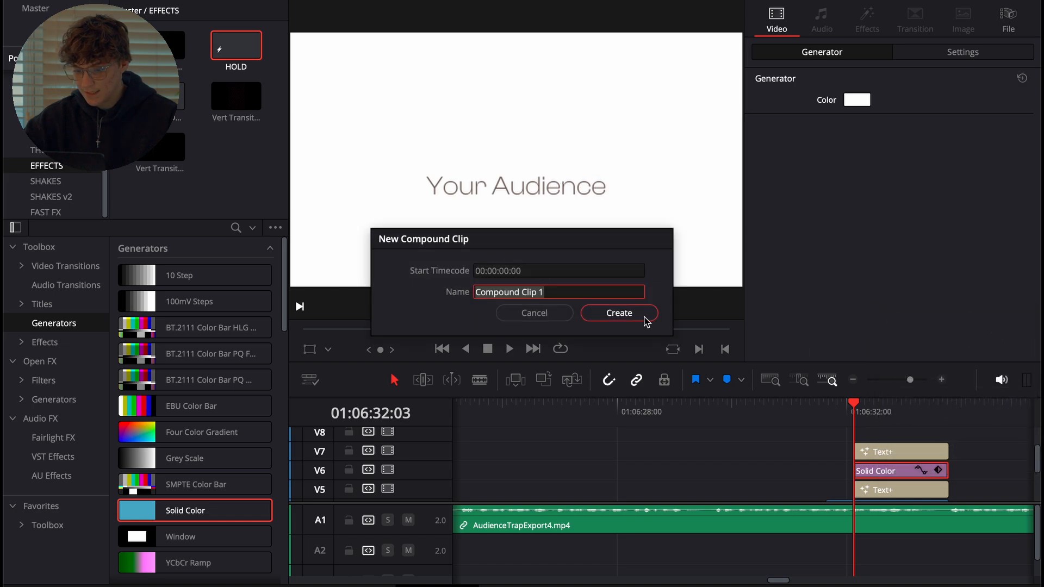
click(624, 313)
- Crop the V6 compound clip to a box around Your Audience: left 139.240, right 142.900, top 146.340, bottom 90.690
scroll(842, 232, down, 1)
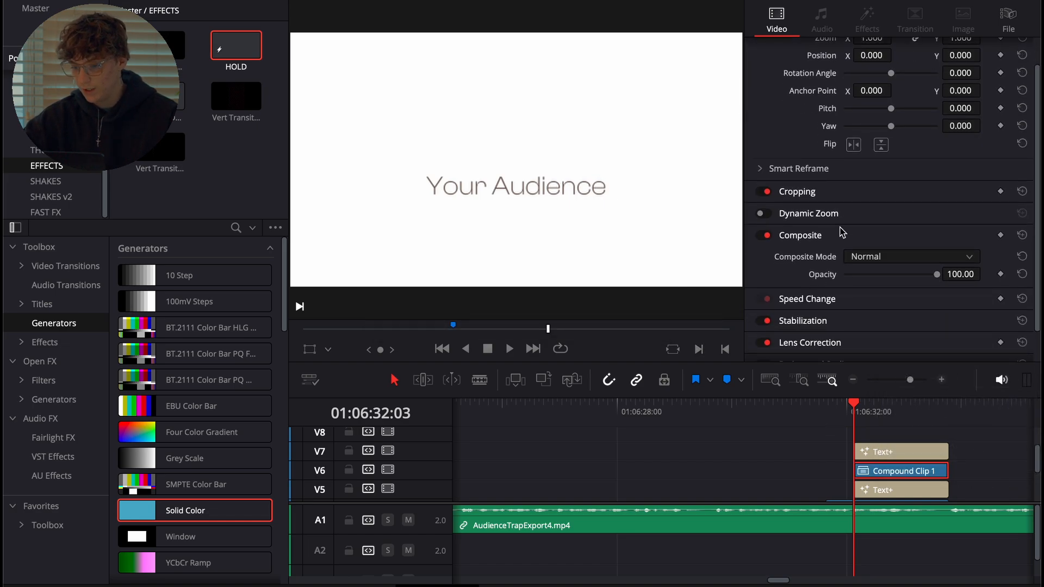
click(841, 191)
drag(844, 213, 873, 234)
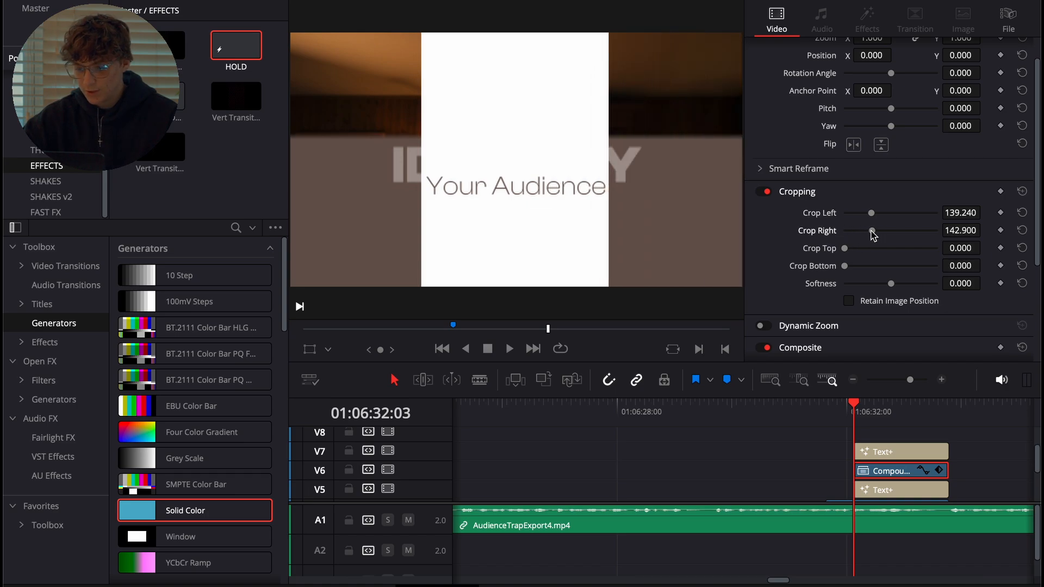
- Open the V6 compound clip, change its Solid Color to a bright blue, and return to Timeline 1
right_click(891, 471)
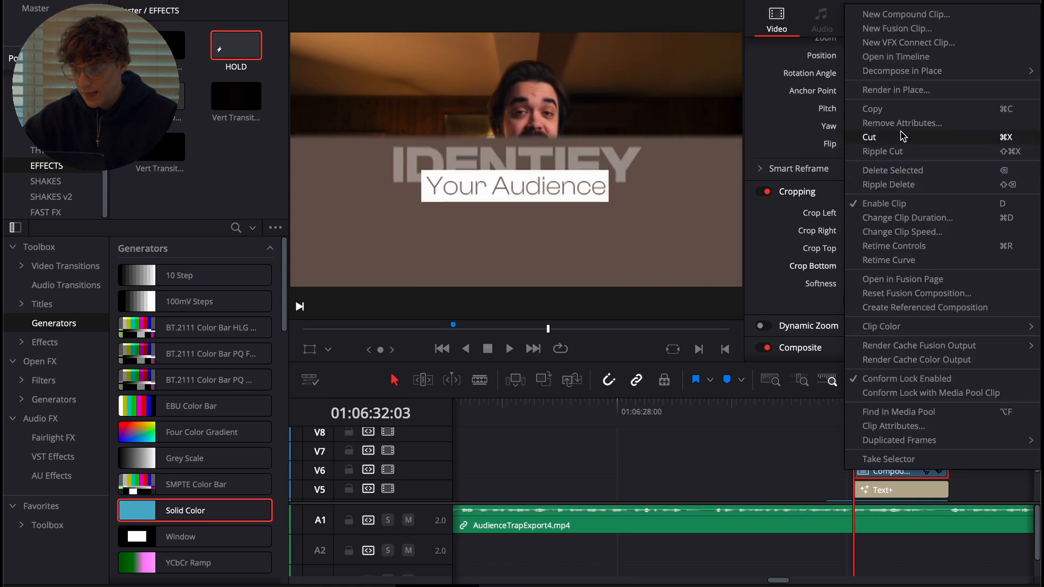
click(902, 60)
click(487, 489)
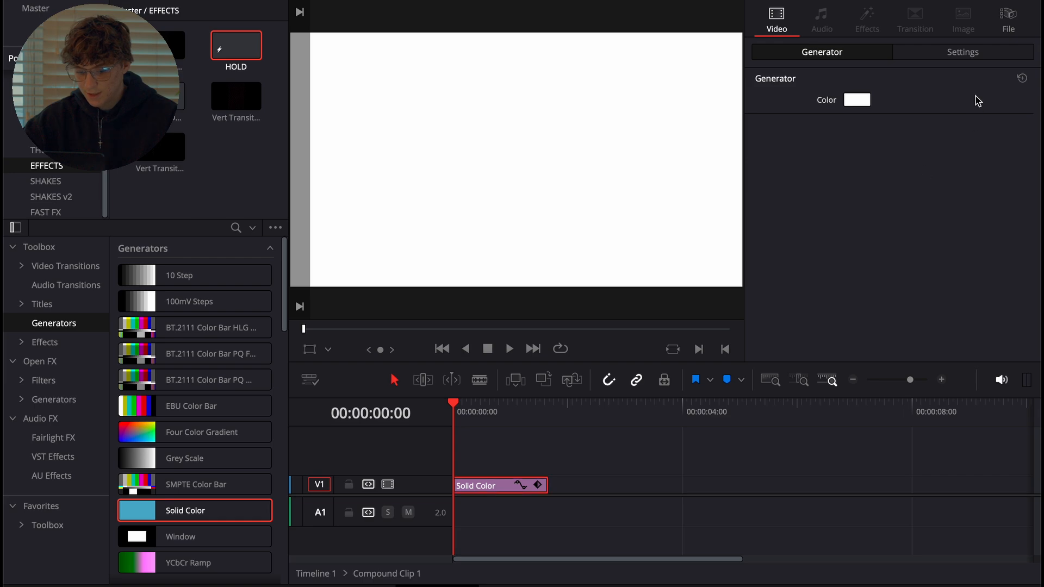
click(859, 100)
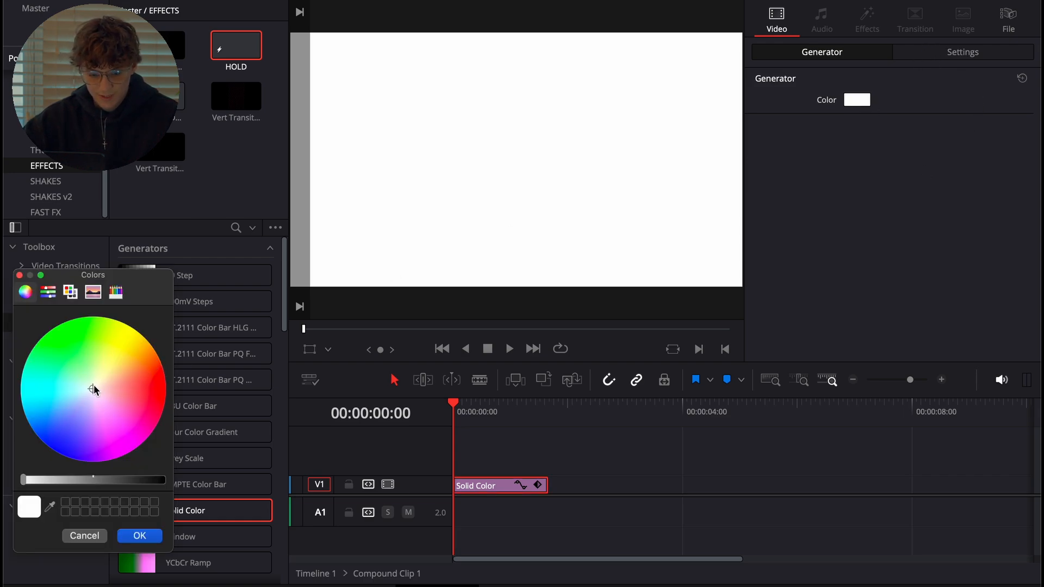
drag(91, 384, 51, 428)
click(140, 536)
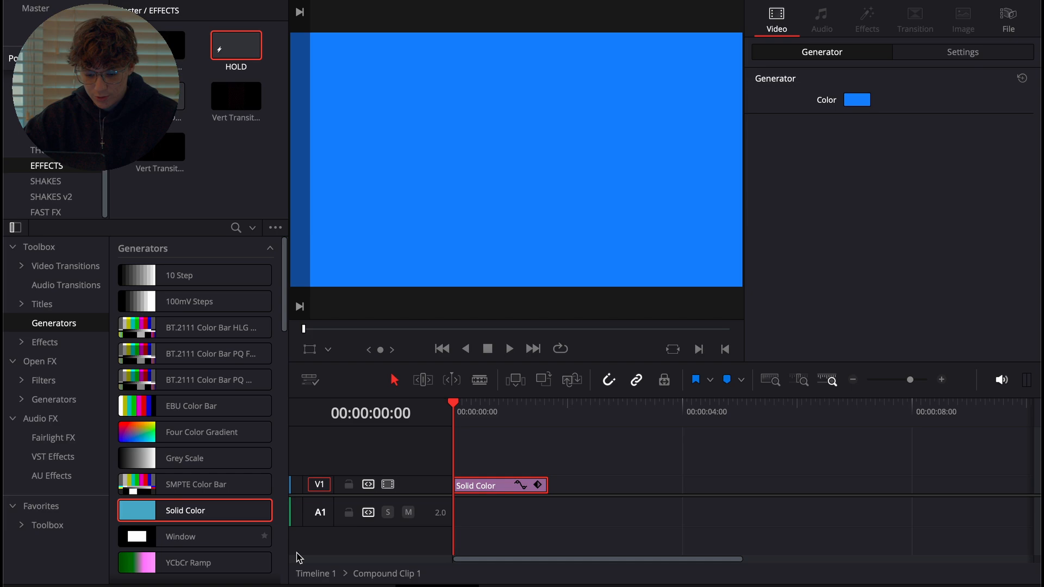
click(315, 573)
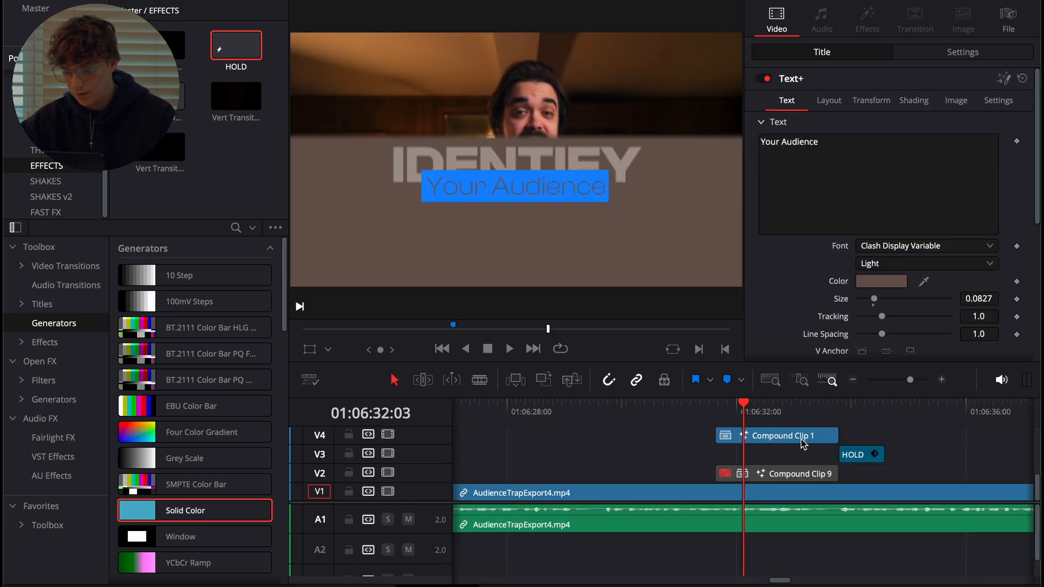
- Play a little of the title and move the IDENTIFY Text+ clip from V5 up to V9
scroll(817, 452, up, 3)
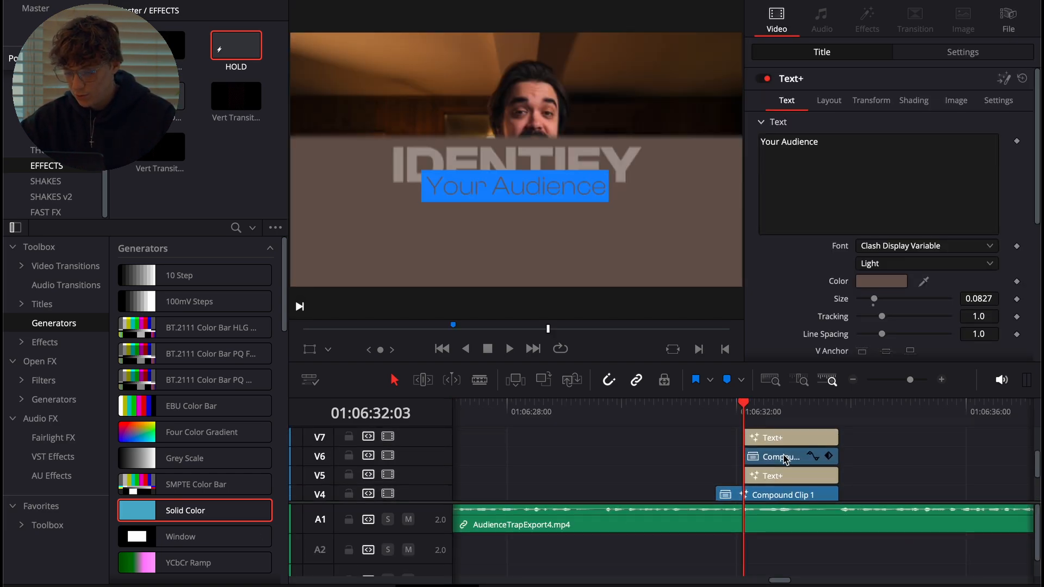
scroll(785, 460, down, 3)
key(space)
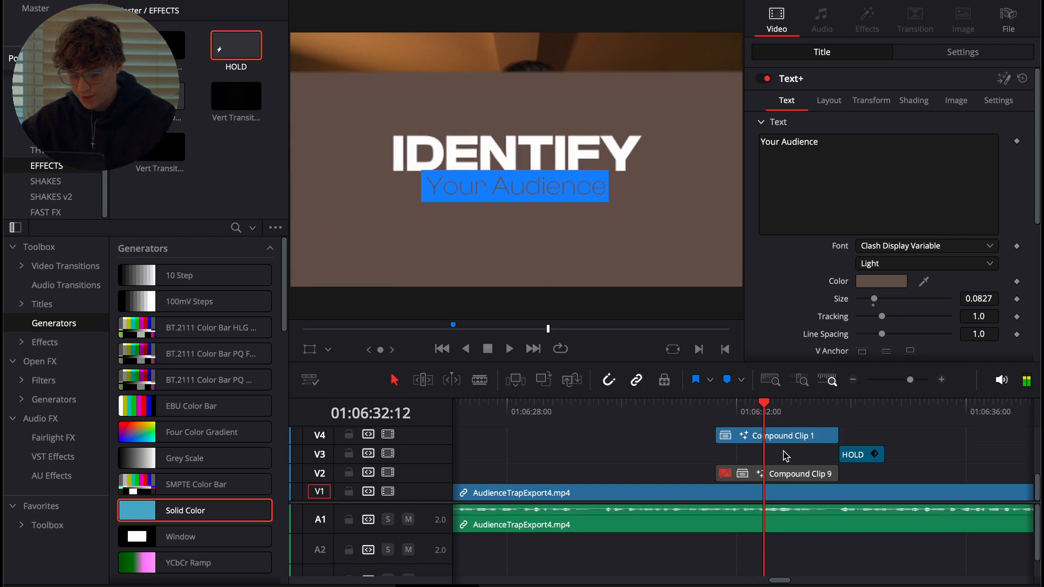
scroll(785, 456, up, 3)
scroll(784, 455, up, 1)
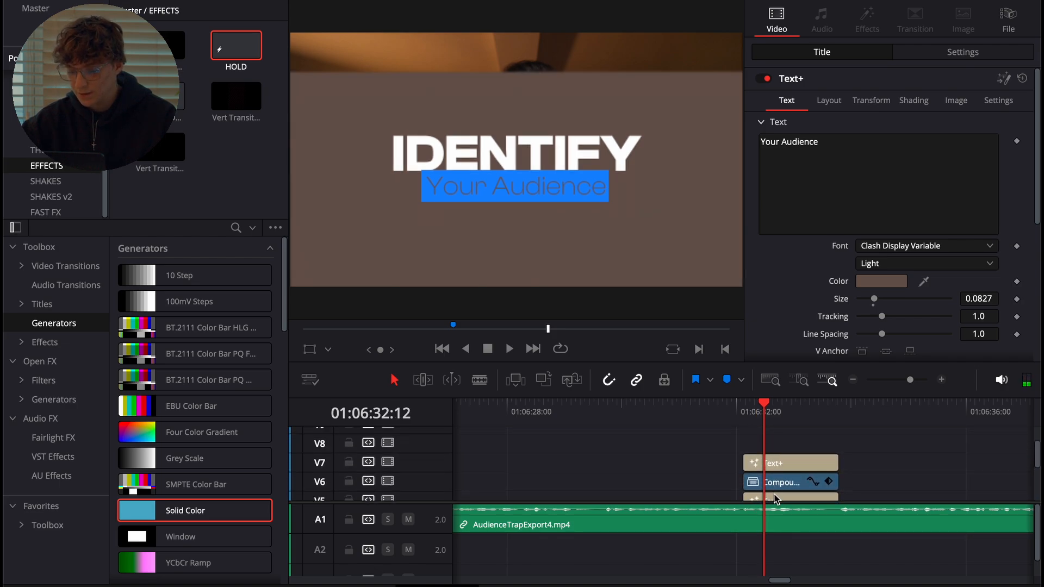
drag(776, 499, 778, 443)
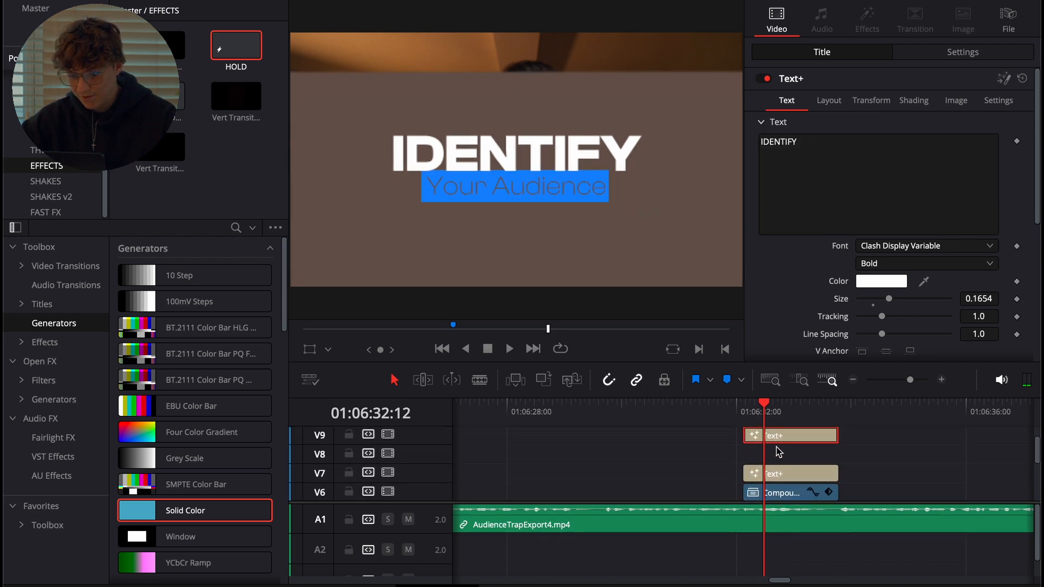
scroll(778, 452, down, 1)
- Set the Position Y of the cropped compound clip on V6 to 2.000
click(779, 482)
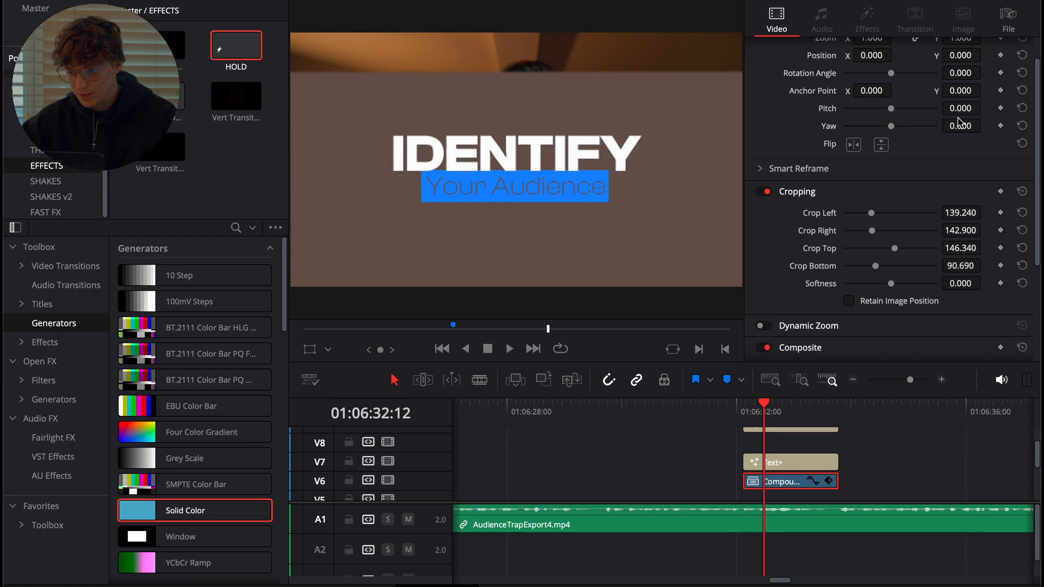
scroll(959, 122, up, 1)
mouse_move(960, 87)
mouse_down()
mouse_move(976, 87)
mouse_move(961, 87)
mouse_up()
- Disable the Your Audience and IDENTIFY title clips and nest the cropped blue box on V6 in a new compound clip
click(777, 463)
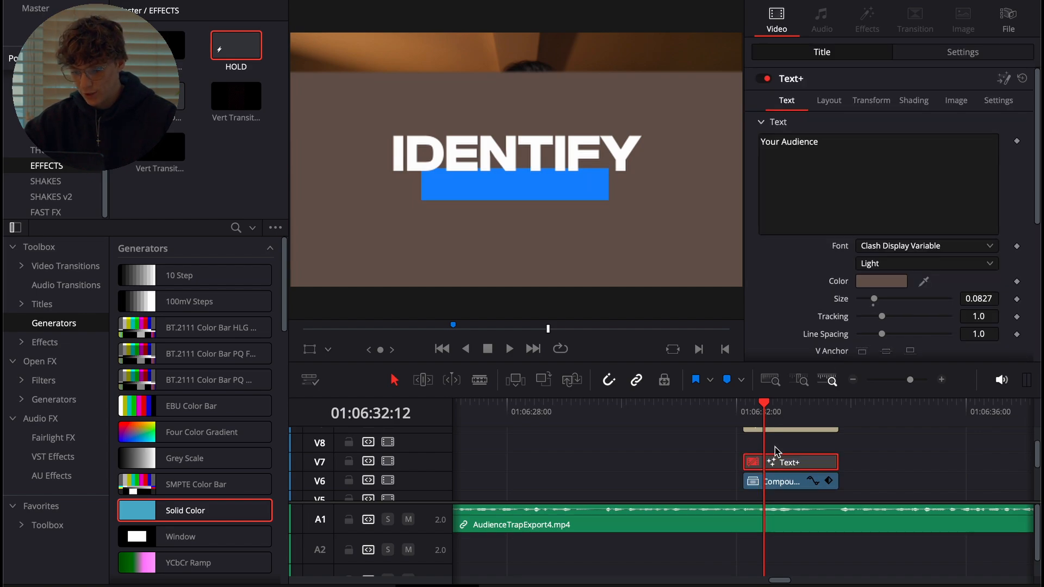
click(774, 481)
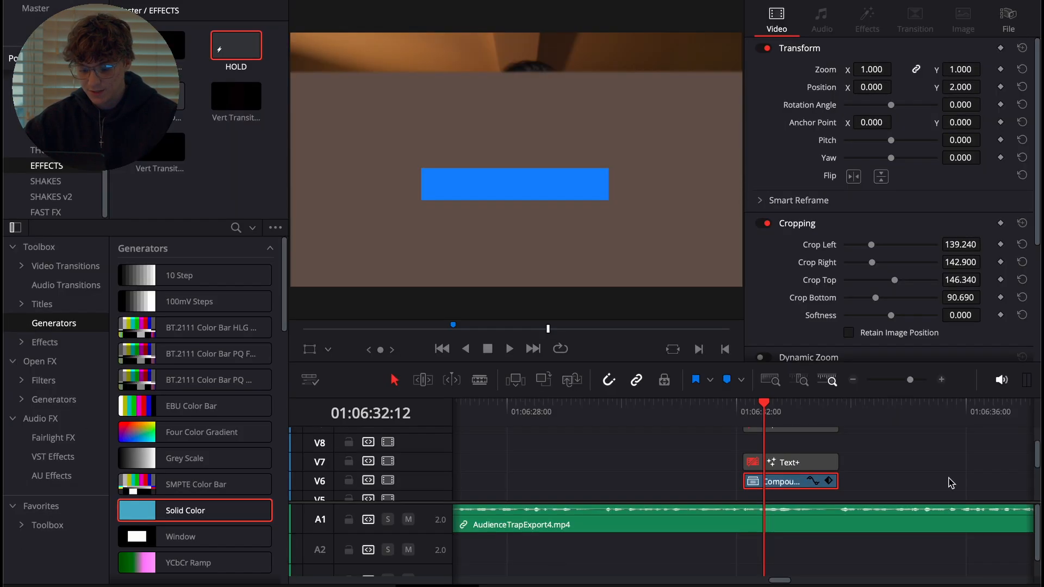
right_click(764, 486)
click(816, 10)
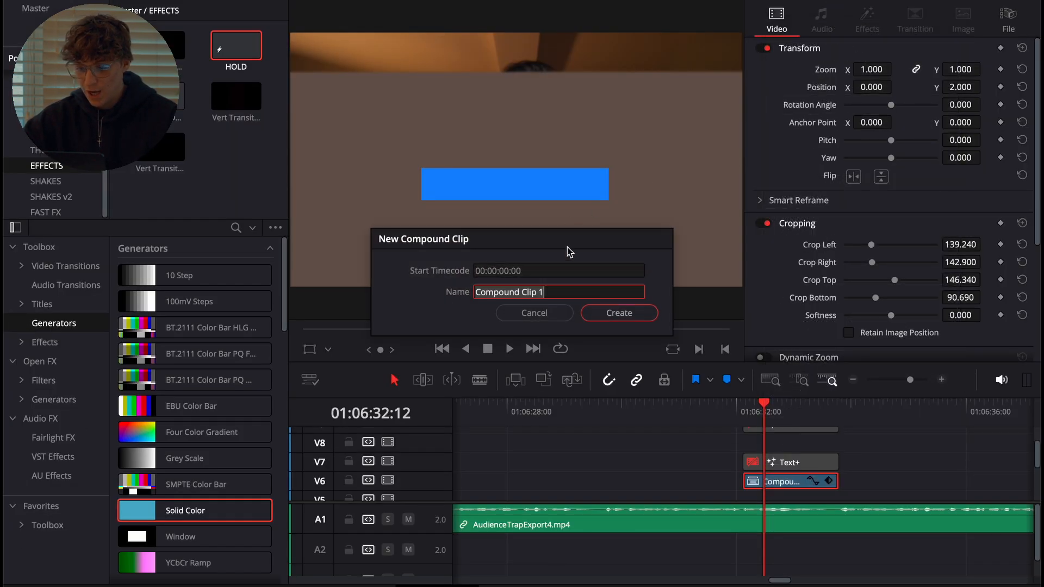
click(618, 314)
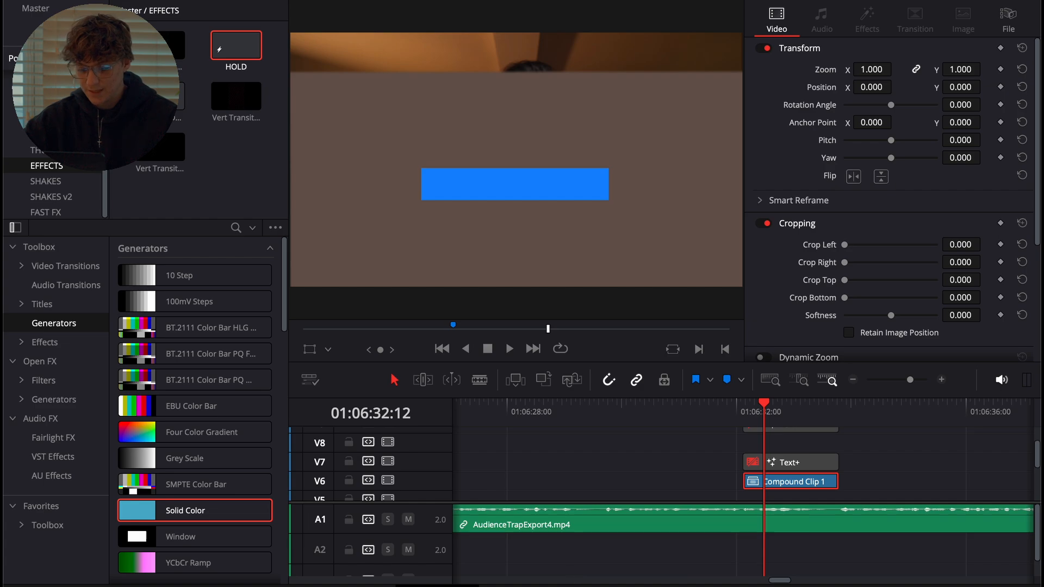
- Open the V6 compound clip in Fusion and mask MediaIn1 with a rectangle centered on the blue box
key(shift+5)
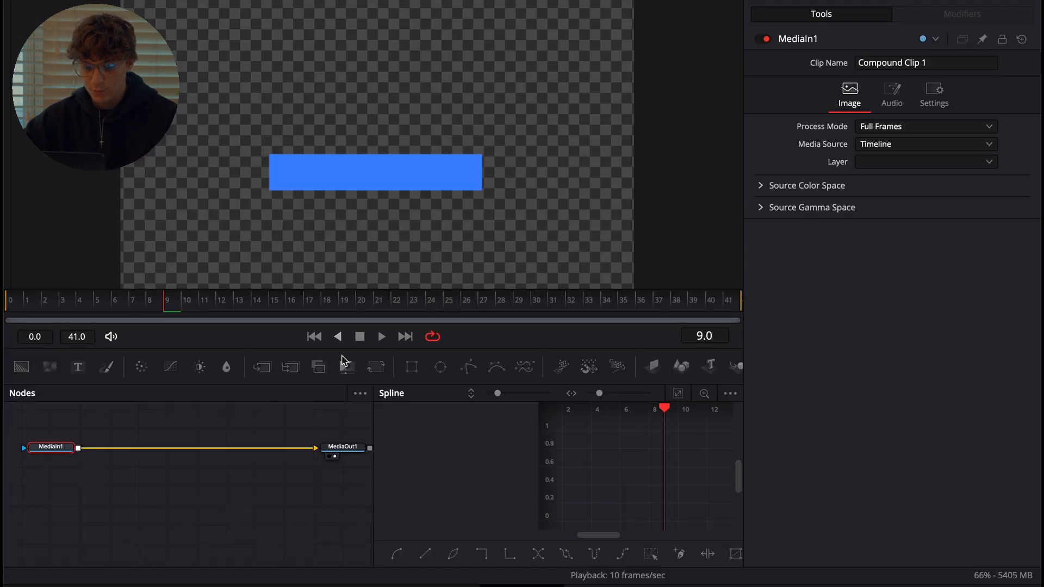
click(411, 366)
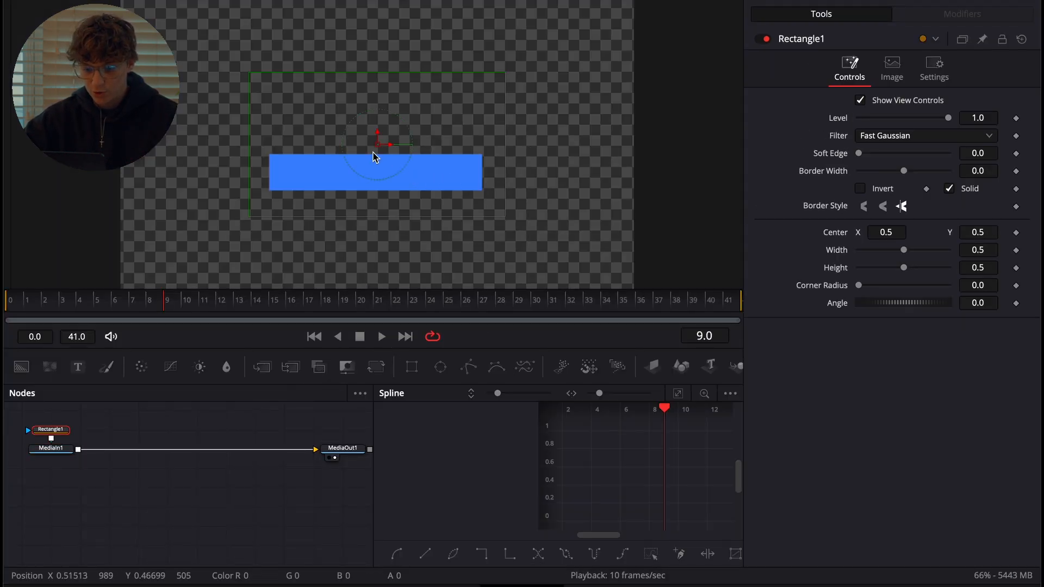
drag(377, 147, 377, 171)
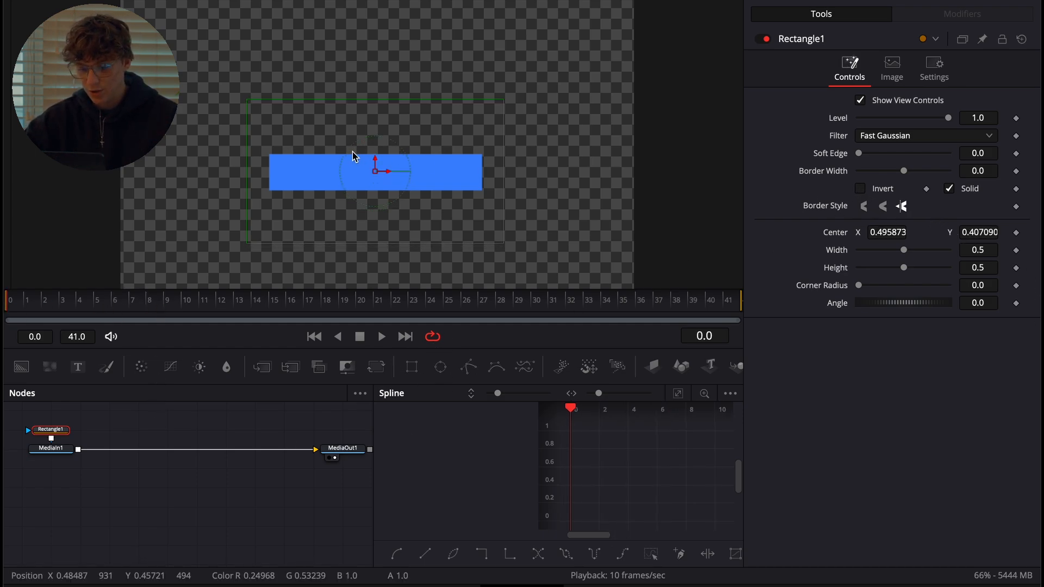
- Keyframe the rectangle mask's Center from fully left of the blue box at frame 0 to over the box at frame 19
drag(336, 175, 133, 174)
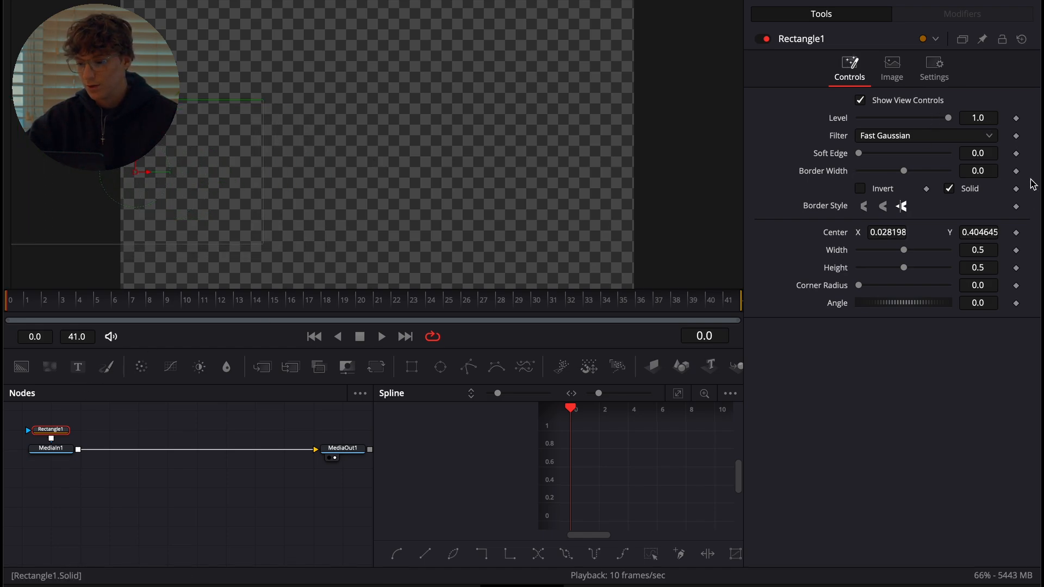
click(1015, 233)
drag(33, 308, 320, 313)
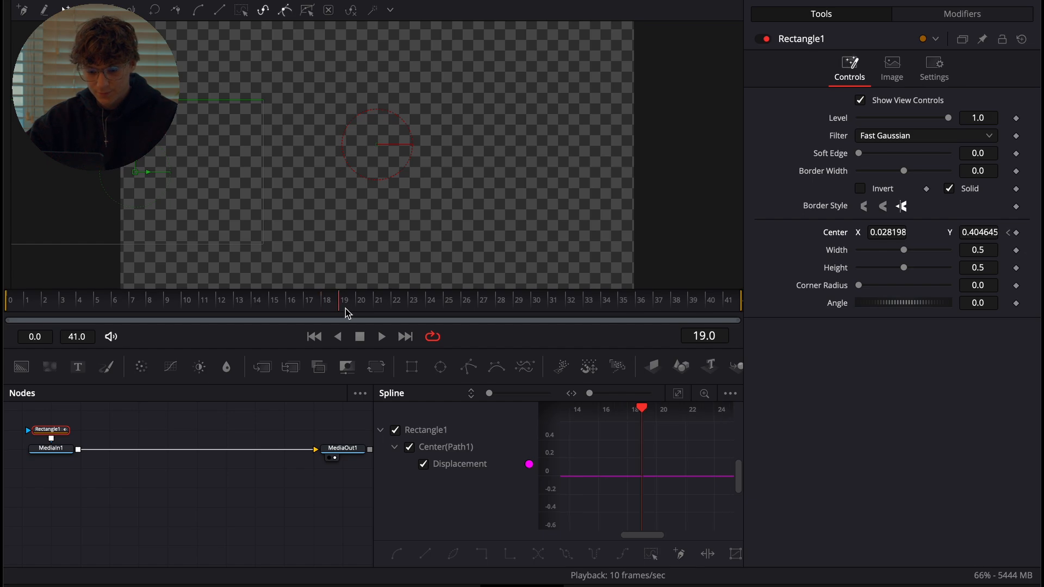
drag(136, 179, 391, 185)
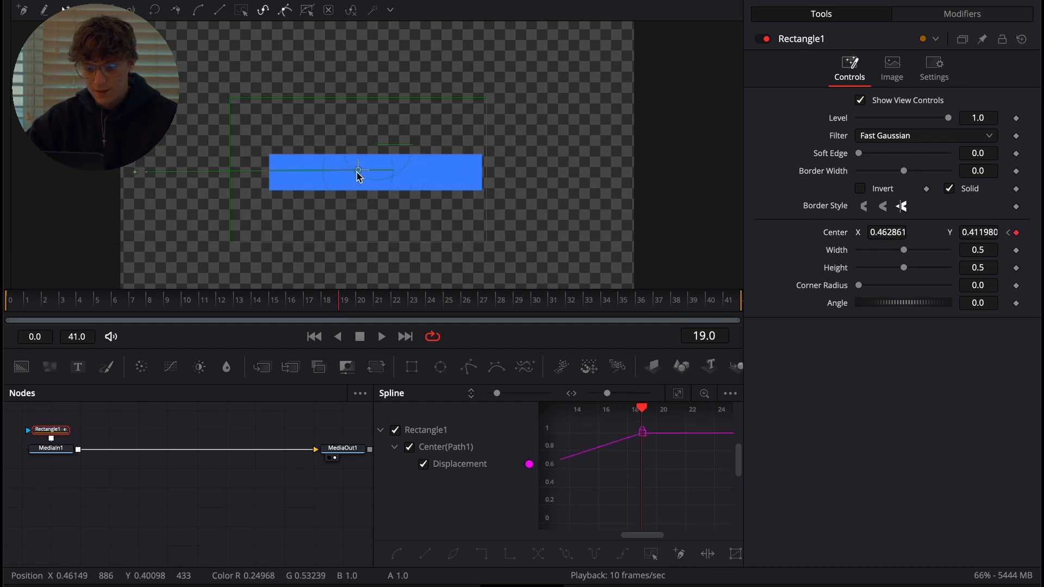
- Apply an ease-out curve to the rectangle's Center displacement keyframes and play back the reveal from frame 0
click(679, 398)
right_click(679, 506)
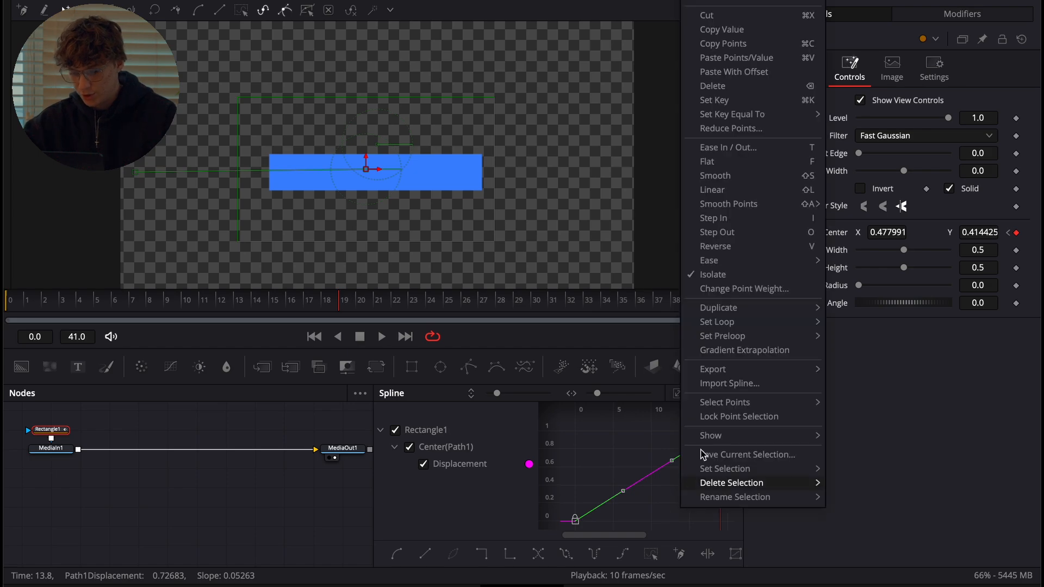
mouse_move(745, 267)
click(863, 303)
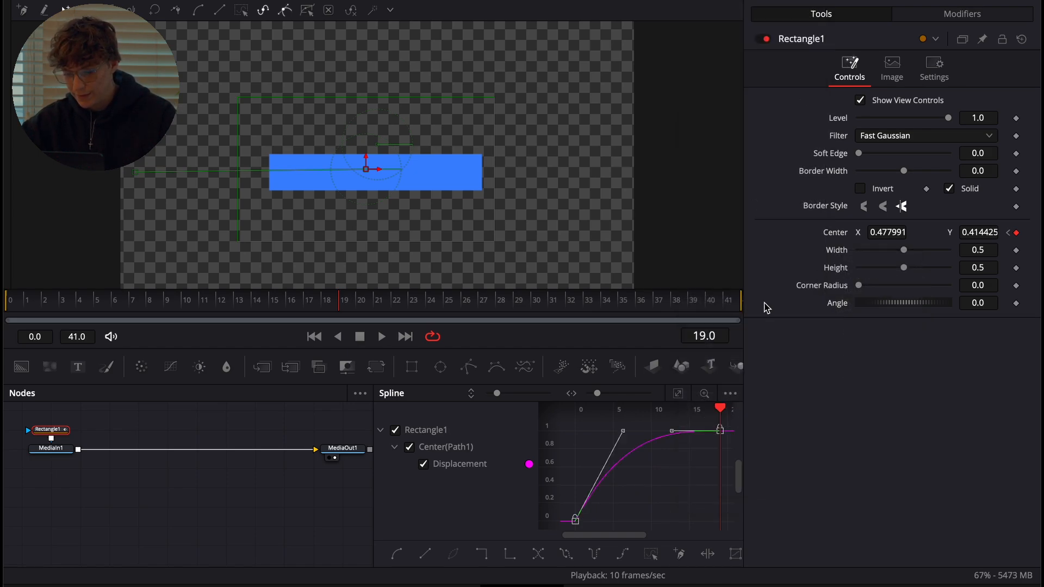
drag(90, 303, 9, 306)
key(space)
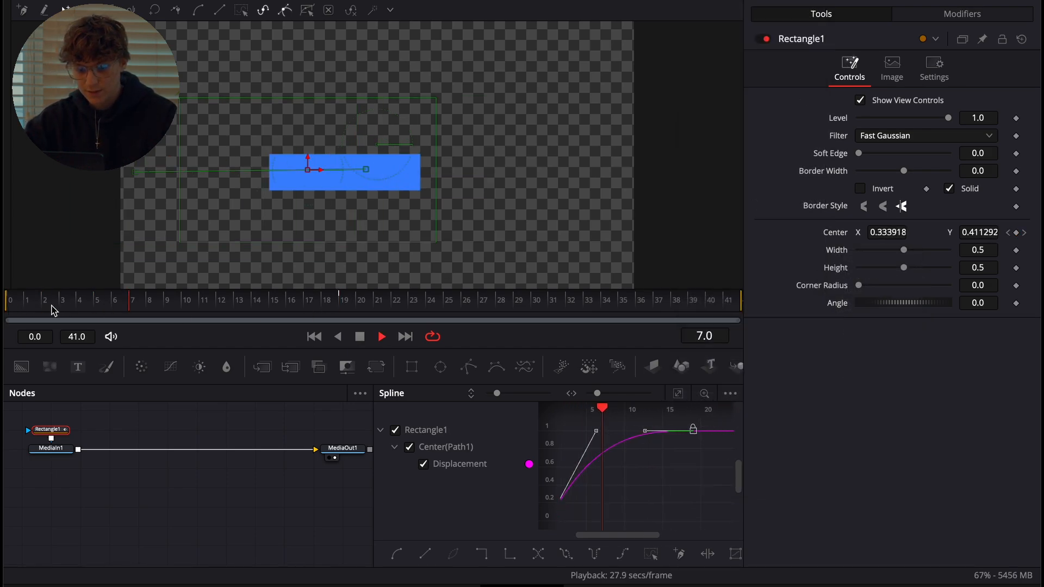
- Enable Motion Blur on the rectangle mask with Quality 10 and return to the Edit page
click(934, 68)
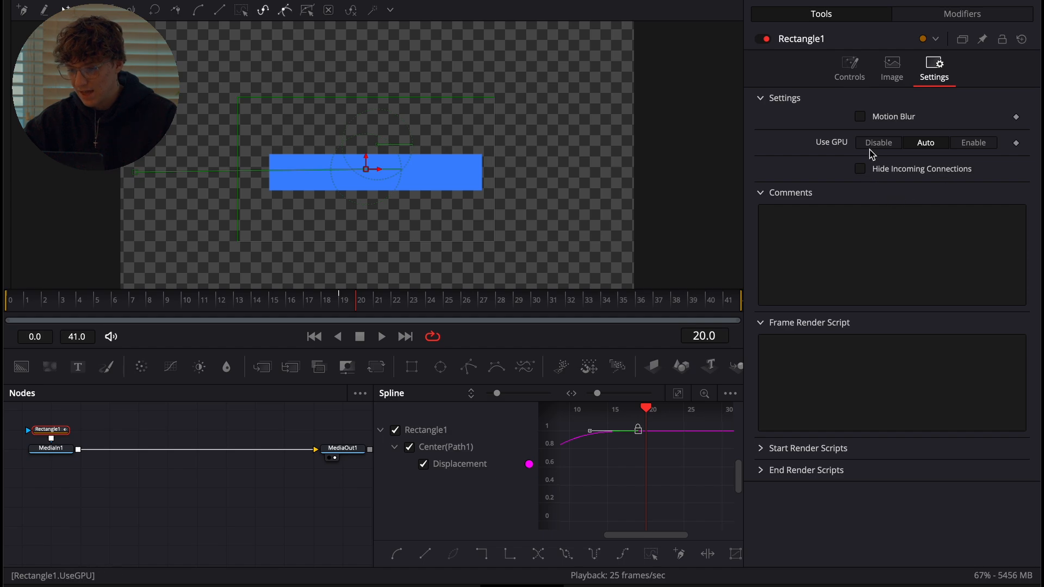
click(860, 116)
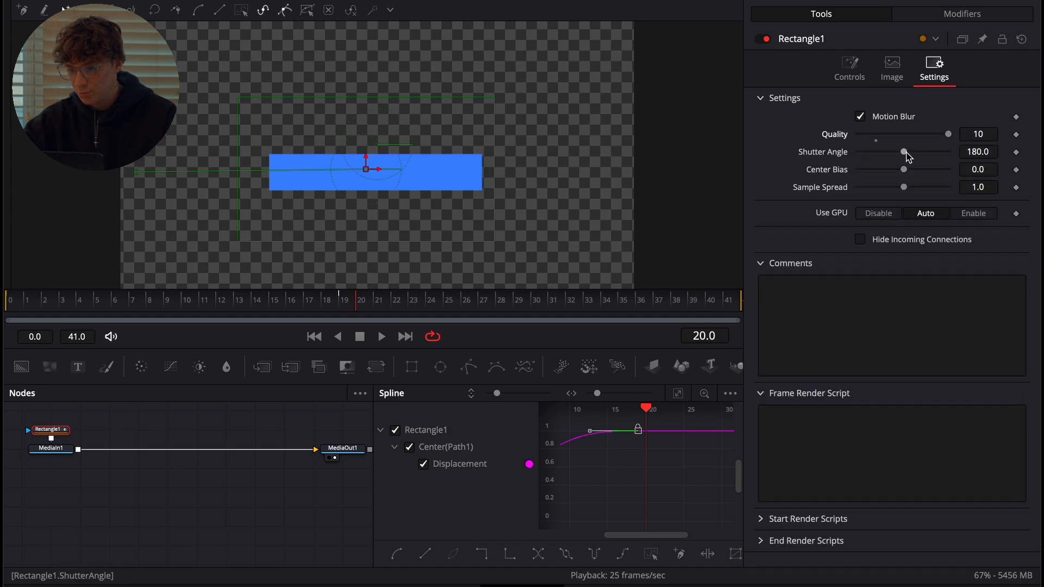
key(shift+4)
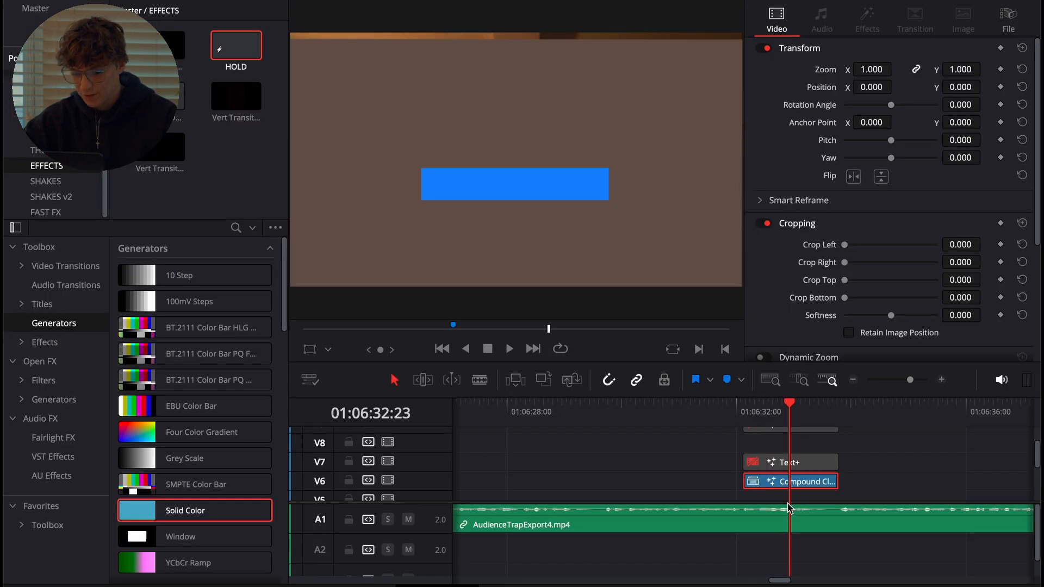
- Re-enable the Your Audience title on V7 and the IDENTIFY title on V9
click(809, 460)
key(d)
scroll(807, 455, up, 1)
click(804, 442)
key(d)
- Play back the title with the blue box reveal and return the playhead to the title's start at 01:06:32:03
drag(762, 416, 730, 418)
key(space)
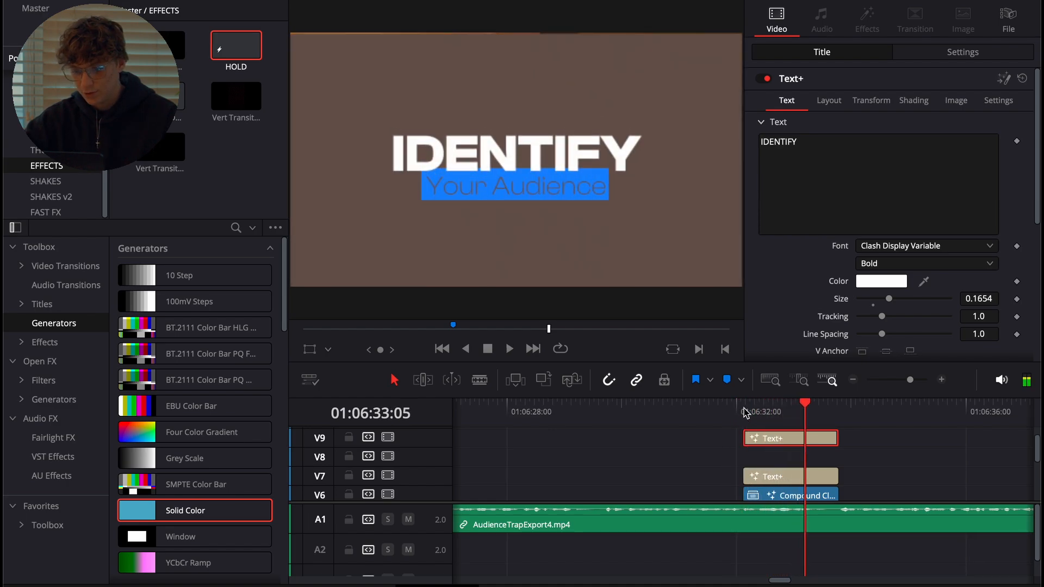
click(745, 408)
key(space)
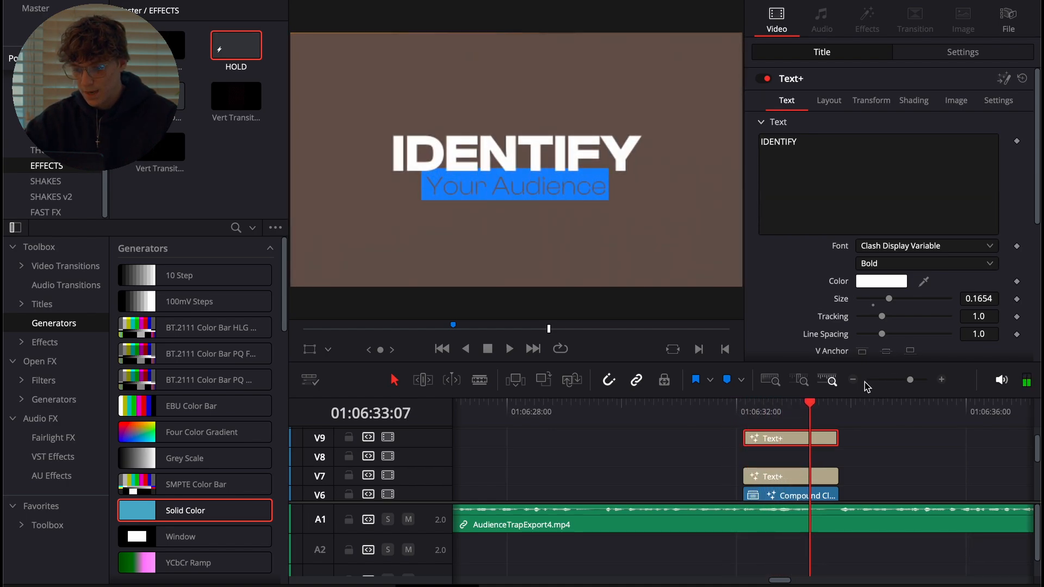
click(852, 380)
click(852, 380)
click(783, 472)
click(852, 381)
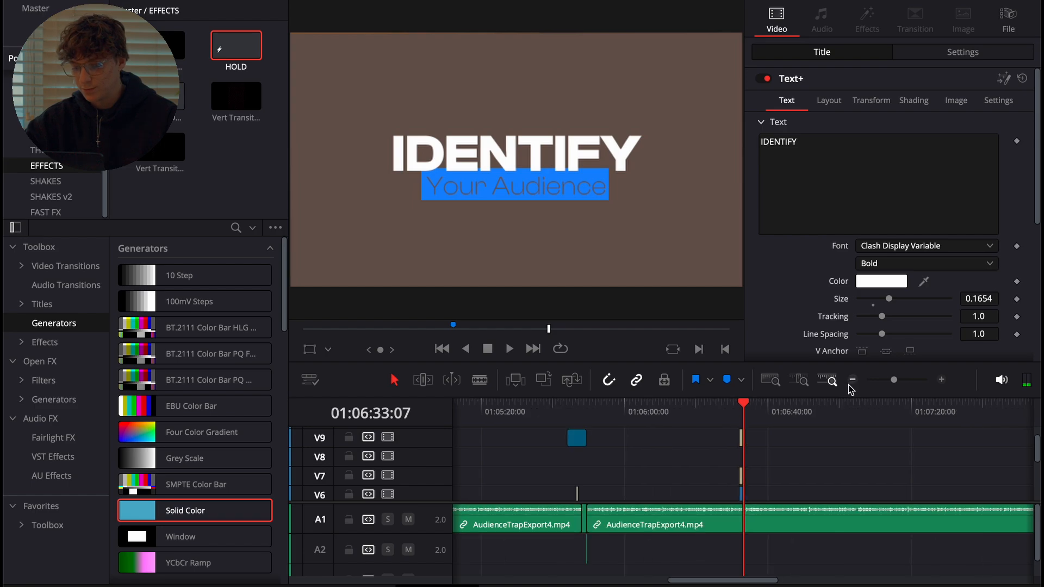
scroll(788, 464, down, 3)
mouse_move(741, 413)
mouse_down()
mouse_move(729, 413)
mouse_move(739, 412)
mouse_up()
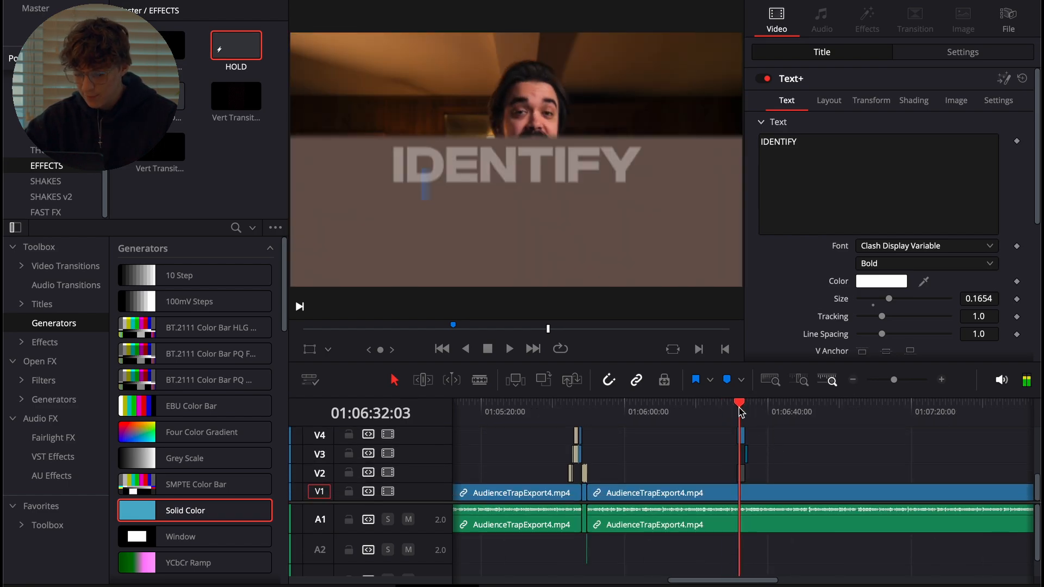